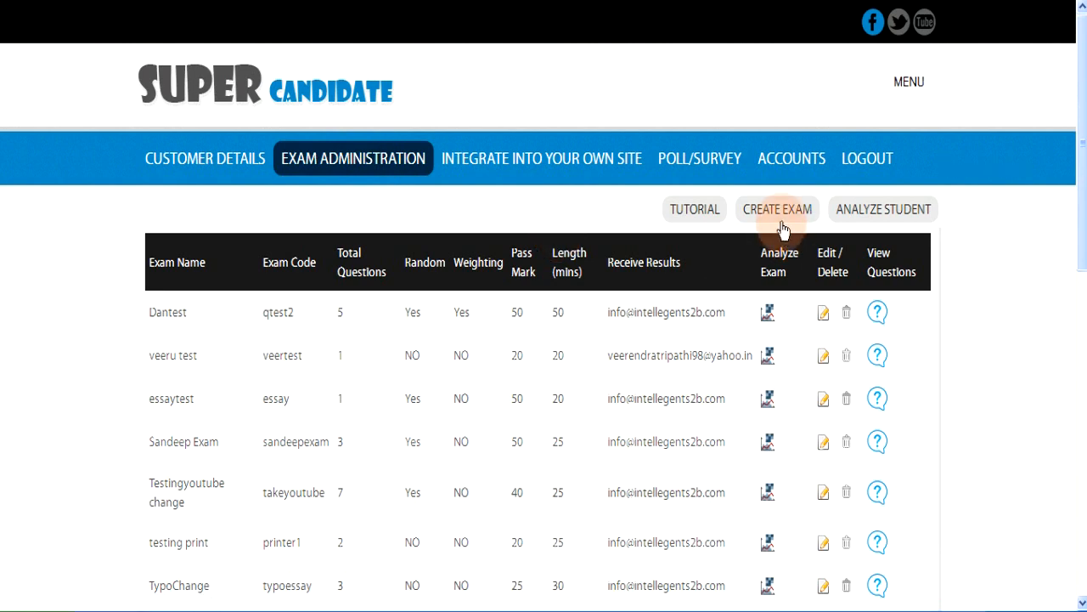
Step: Start a new exam from the Exam Administration page with CREATE EXAM
left_click(775, 219)
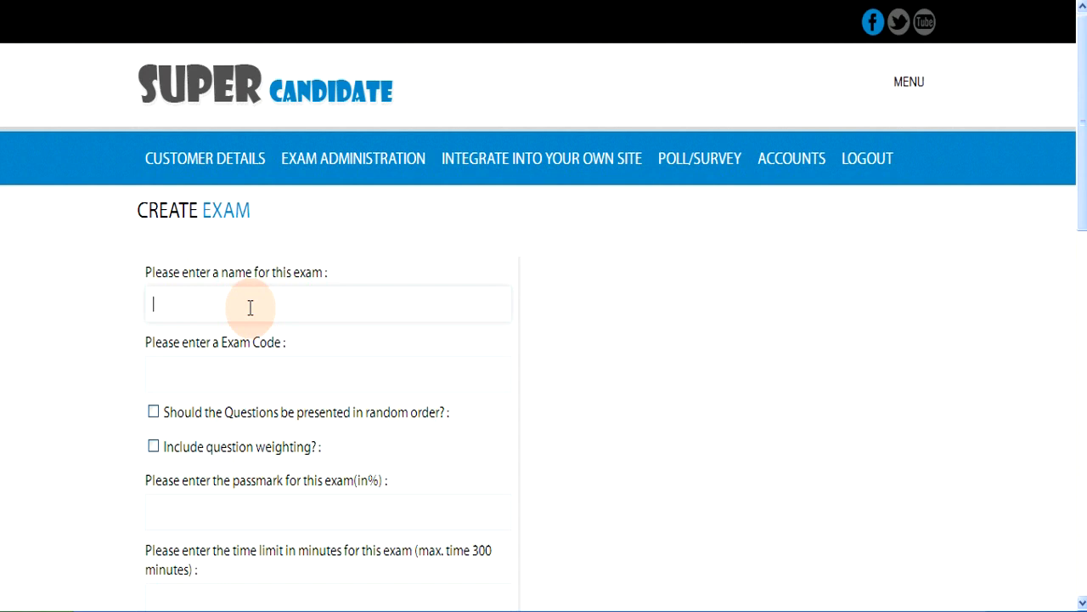
Step: Name the exam 'Teacher Evaluation' with code 'teacher' and enable random question order
type("Teacher Evaluation")
left_click(215, 368)
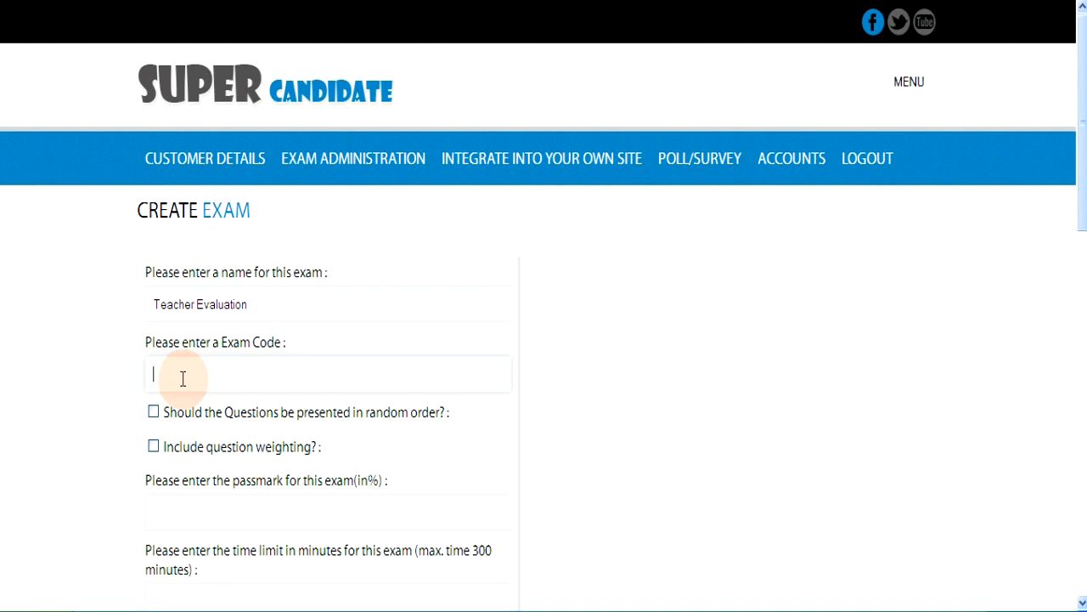
type("teacher")
left_click(521, 415)
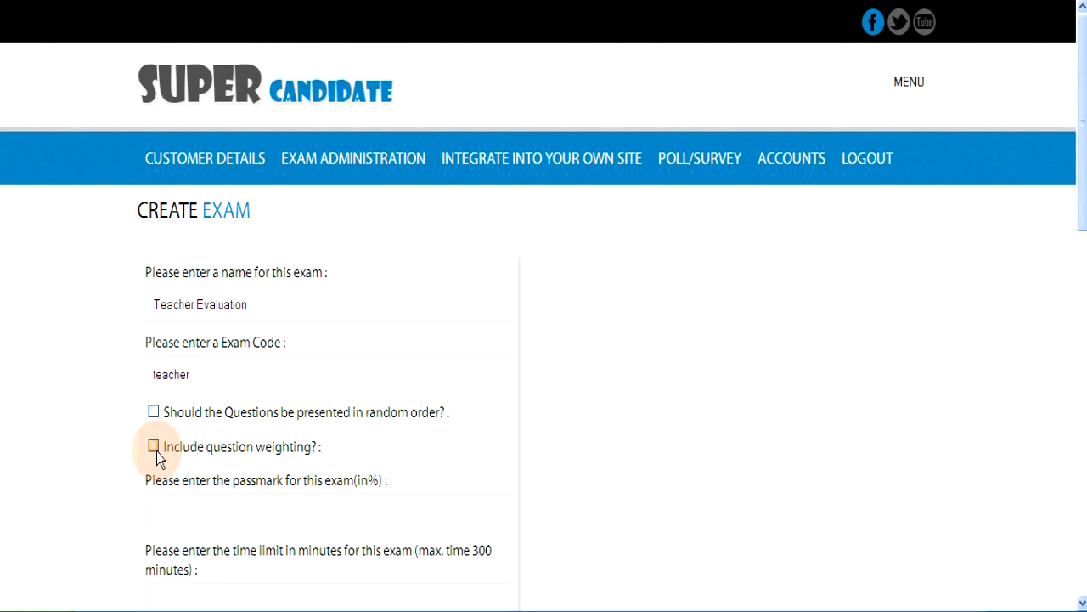
left_click(154, 414)
scroll(153, 446, "down", 5)
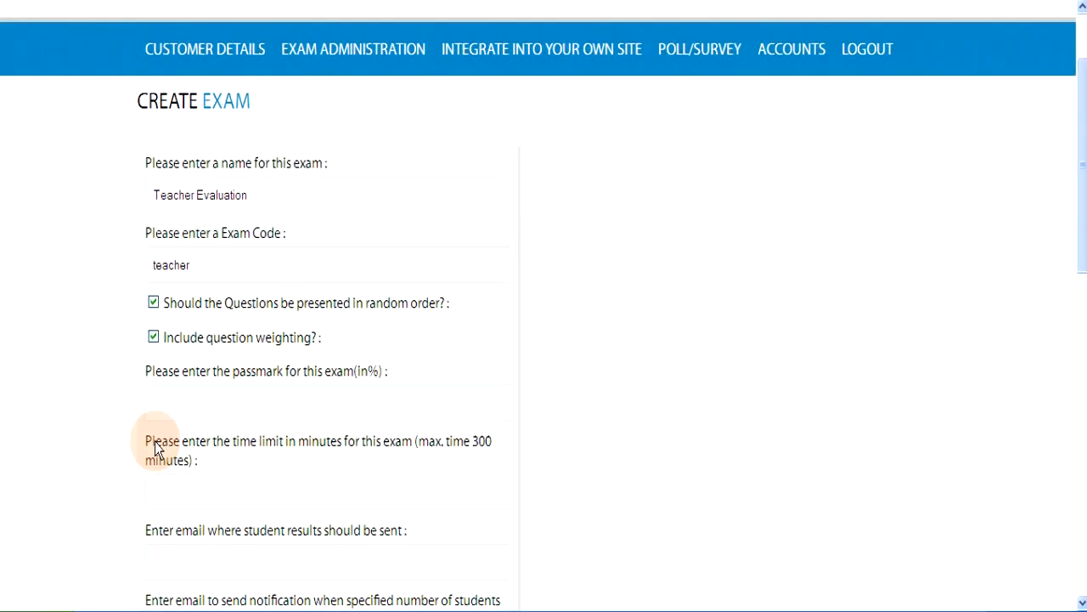
left_click(158, 398)
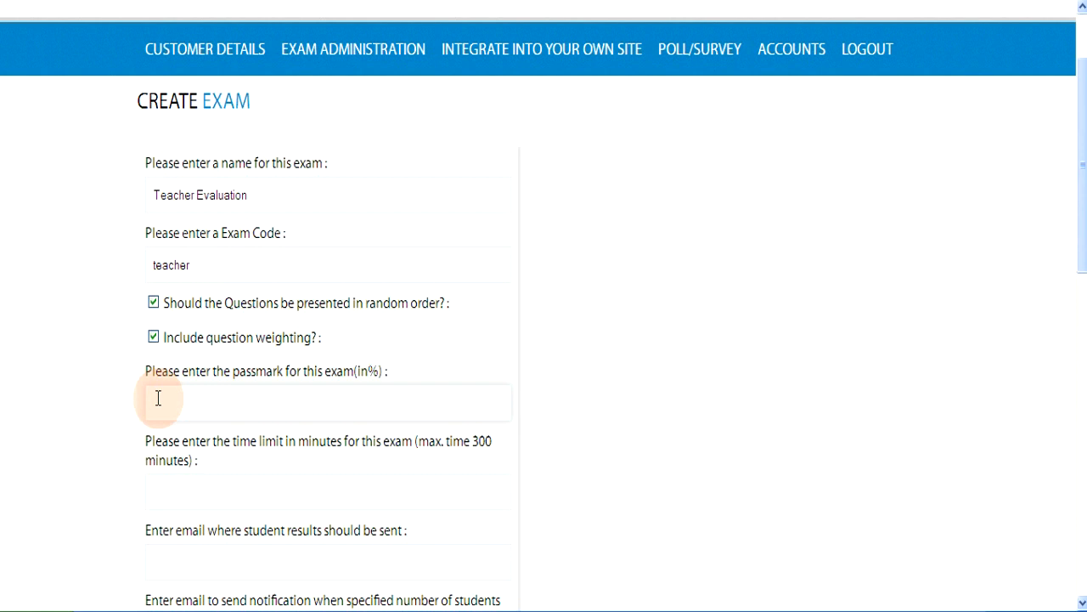
Step: Set the exam's pass mark to 70% and its time limit to 20 minutes
type("70")
left_click(154, 486)
scroll(155, 487, "down", 2)
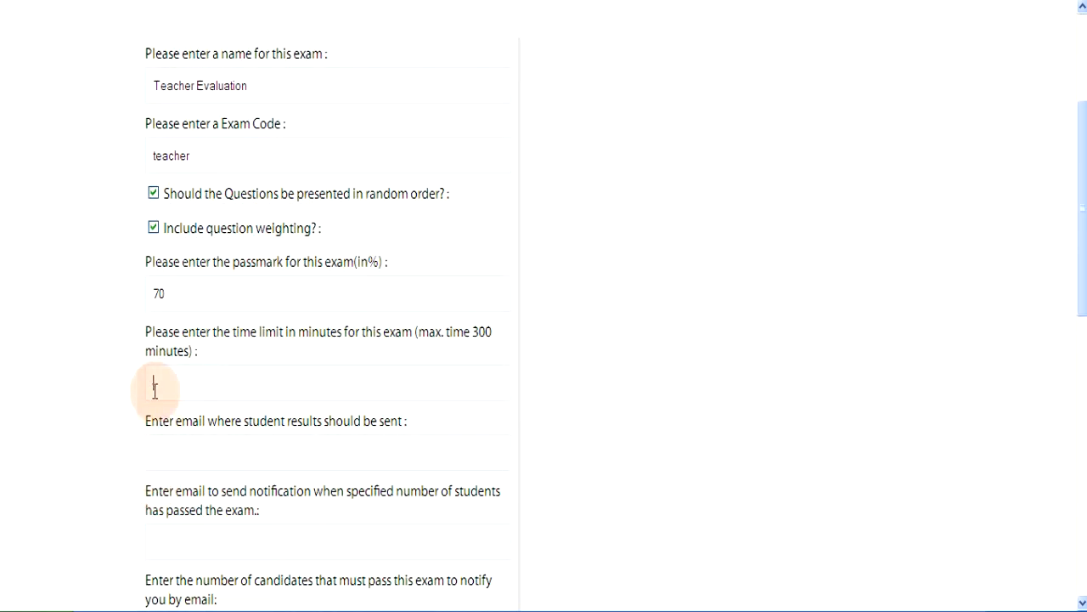
scroll(154, 382, "up", 2)
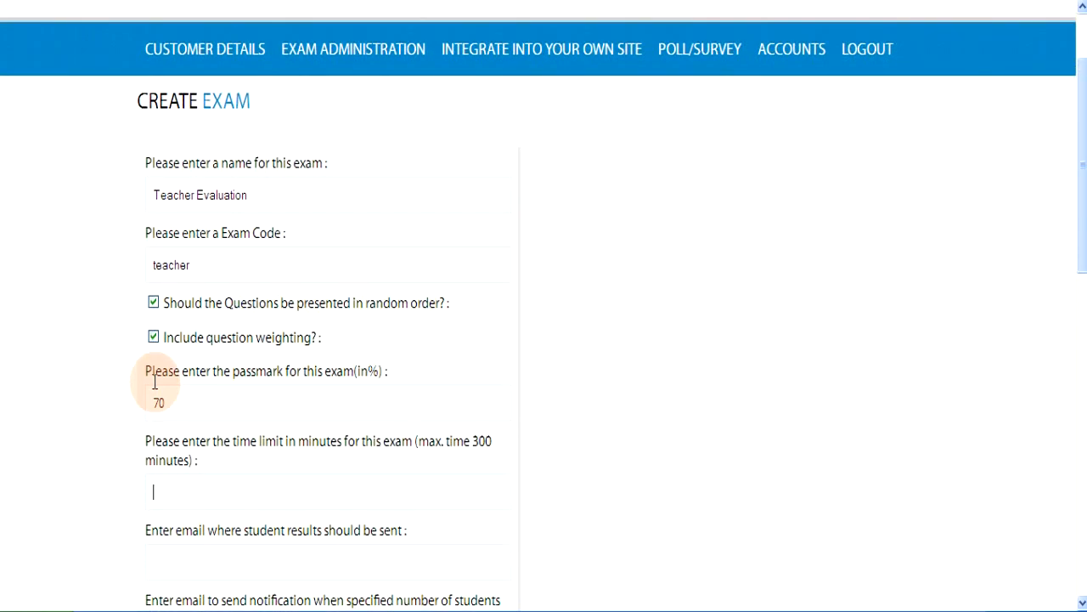
left_click(181, 492)
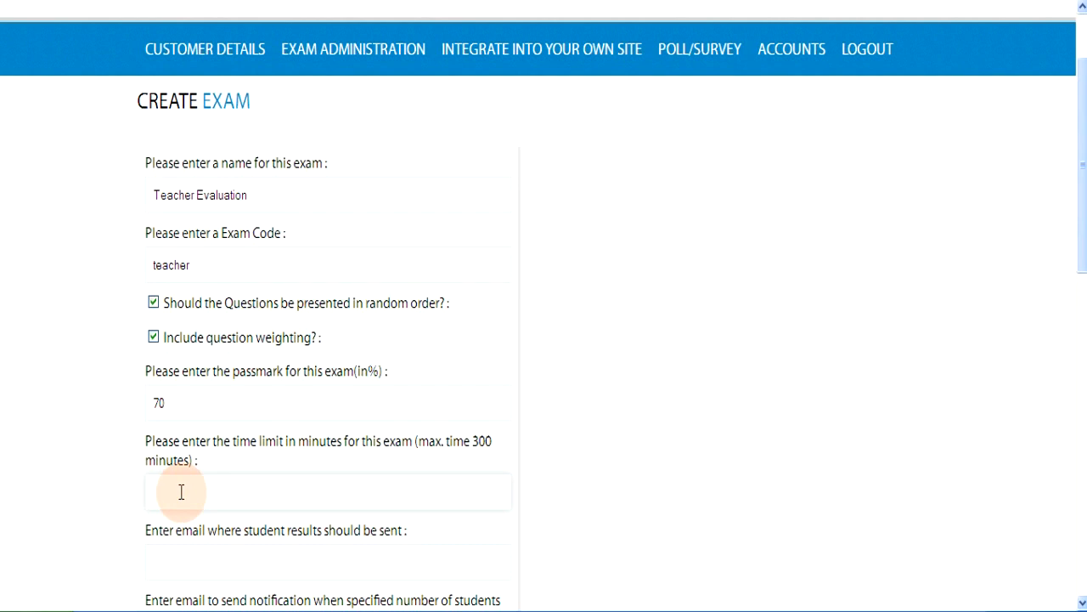
type("20")
scroll(179, 491, "down", 2)
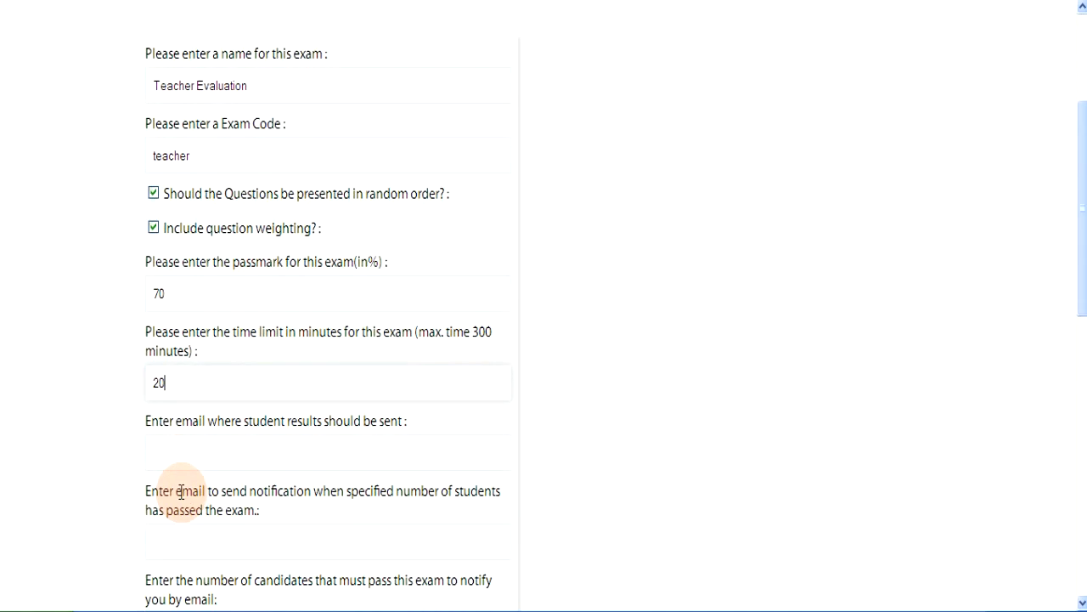
left_click(158, 450)
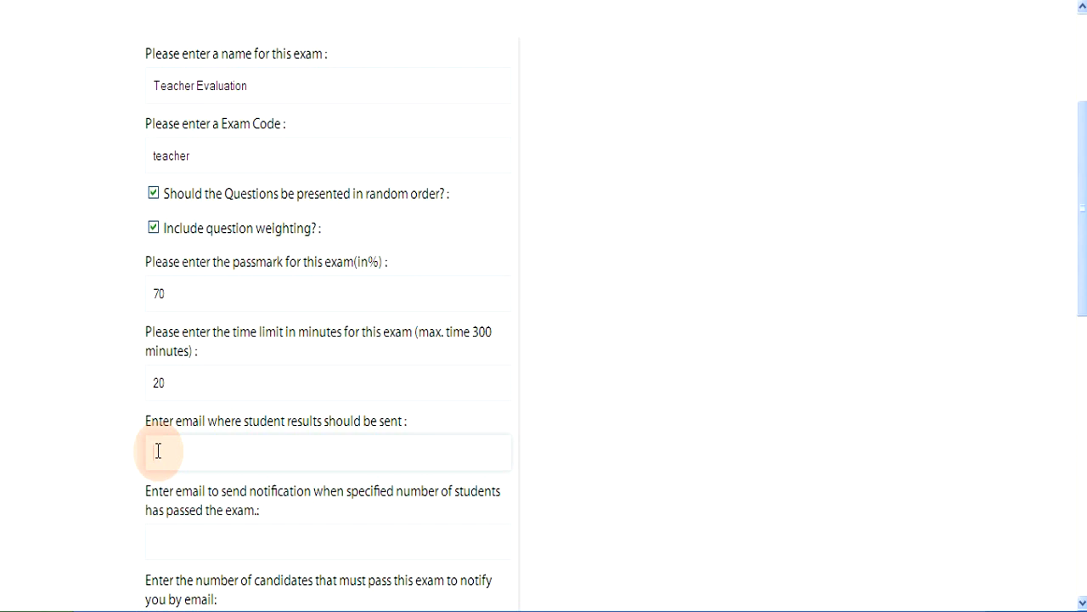
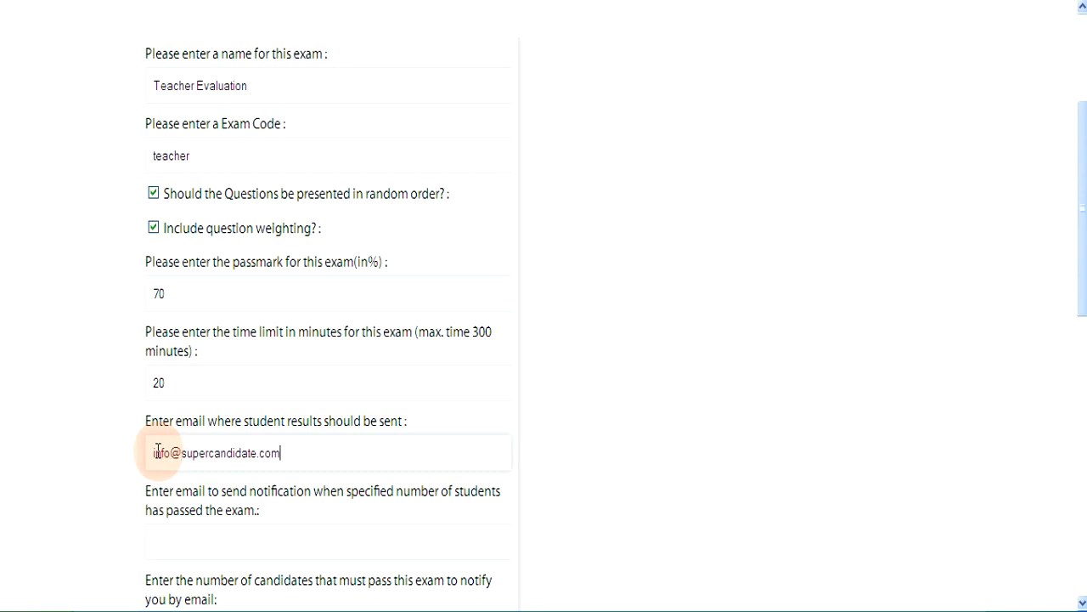
Step: Enter the company info email address as both the results and pass-notification email
scroll(158, 452, "down", 3)
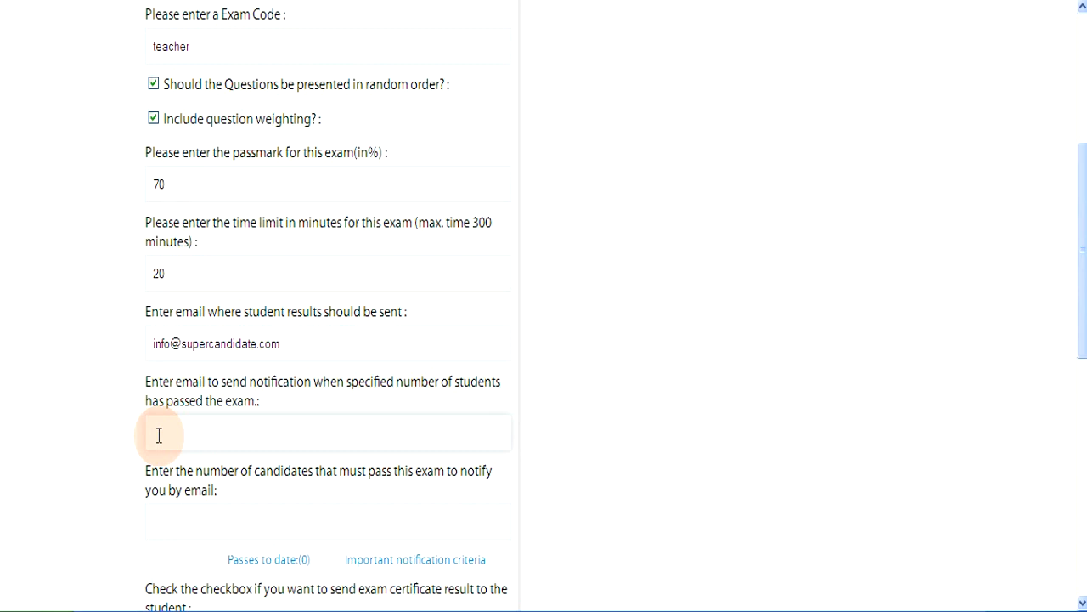
left_click(159, 435)
scroll(158, 435, "down", 3)
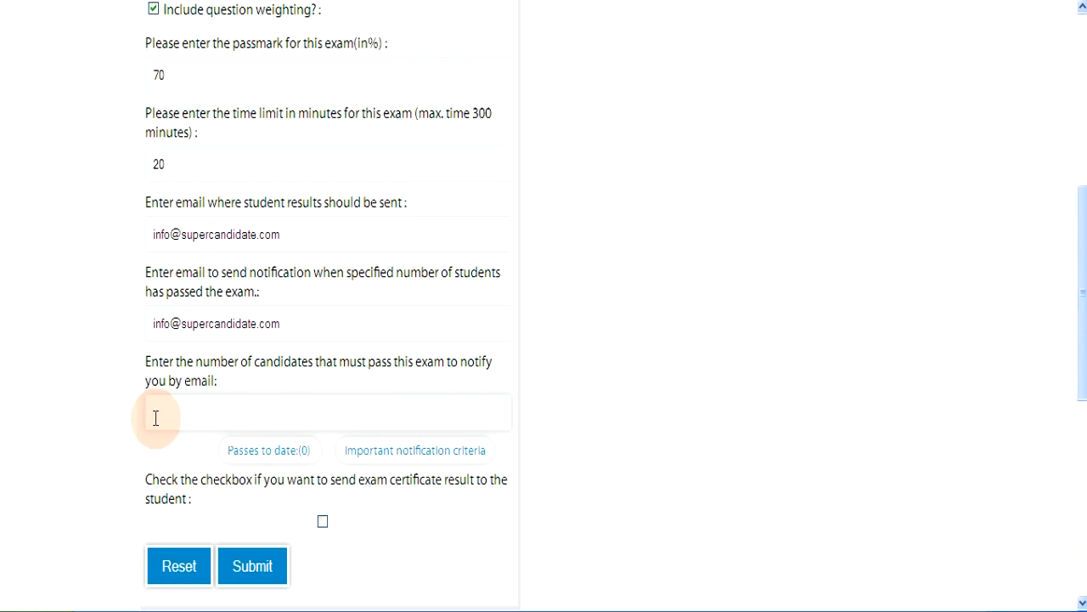
Step: Set the candidates required to pass before notification to 4 and view the notification criteria
type("1")
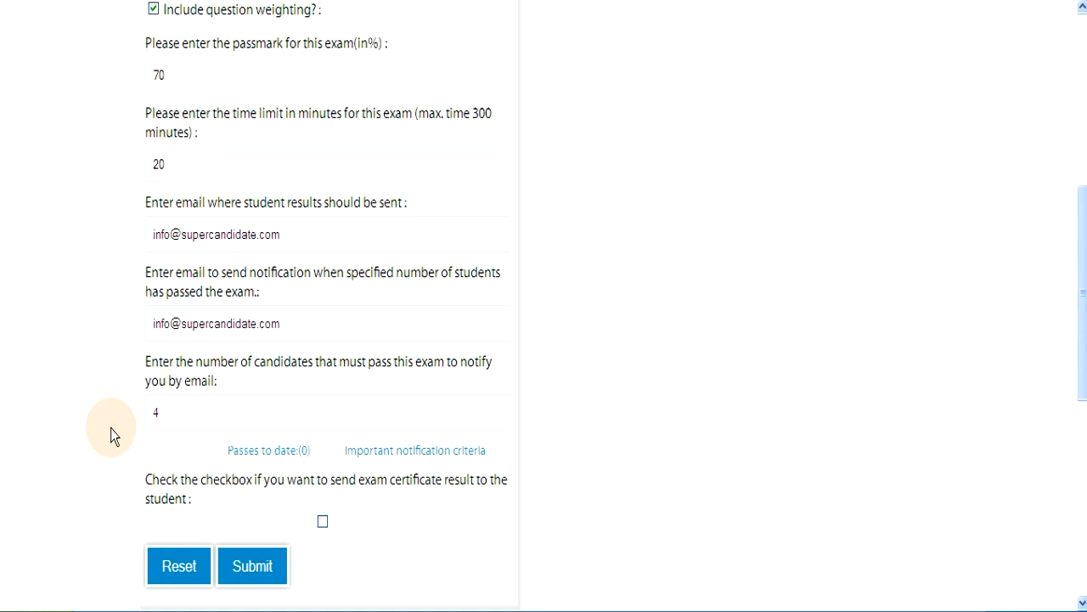
left_click(157, 411)
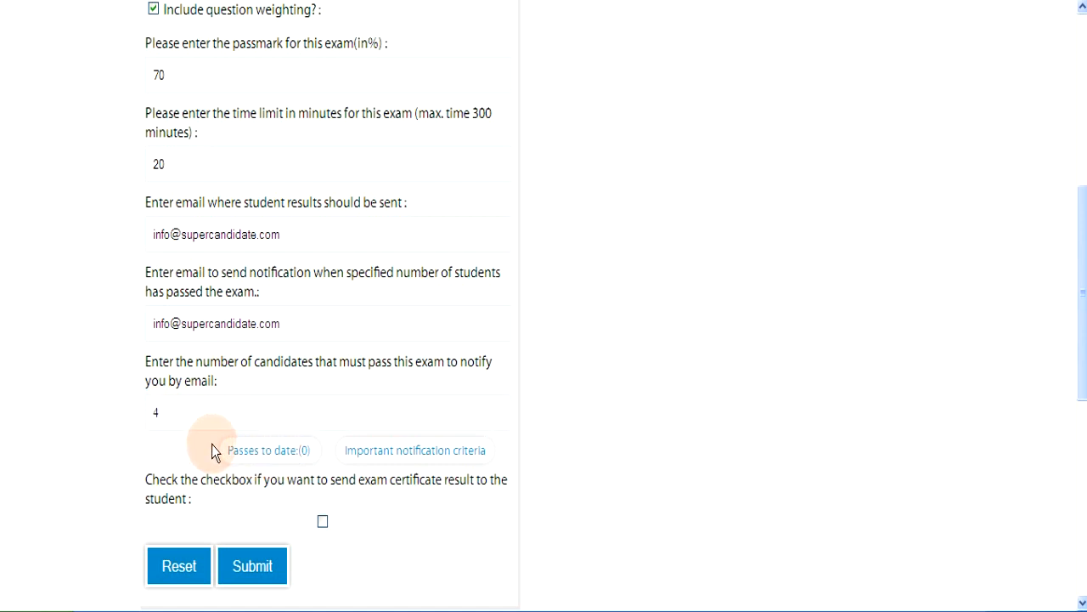
left_click(158, 412)
left_click_drag(161, 412, 151, 411)
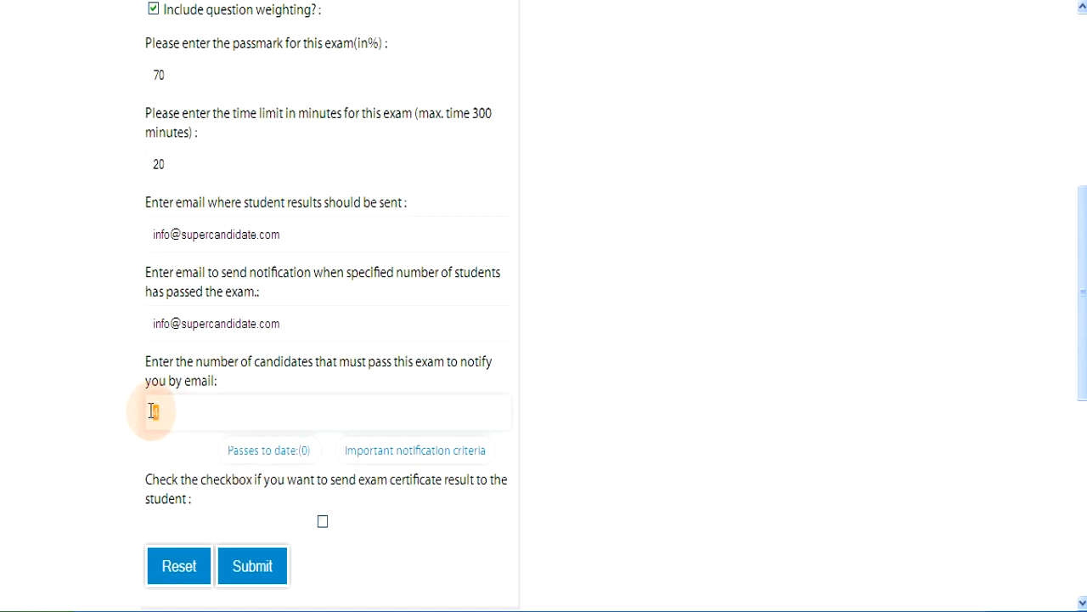
type("8")
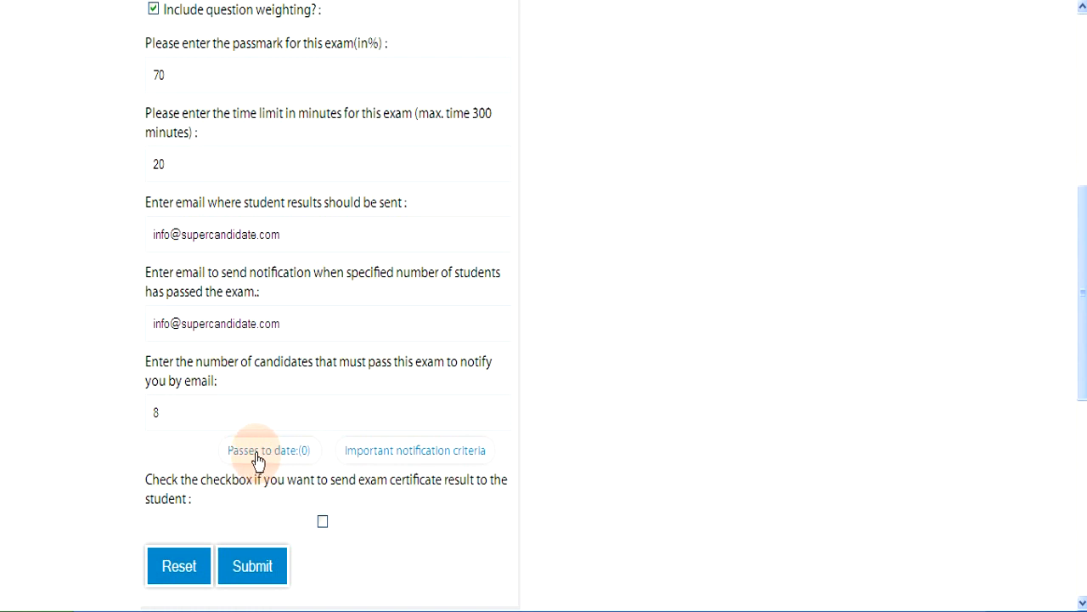
double_click(152, 412)
type("4")
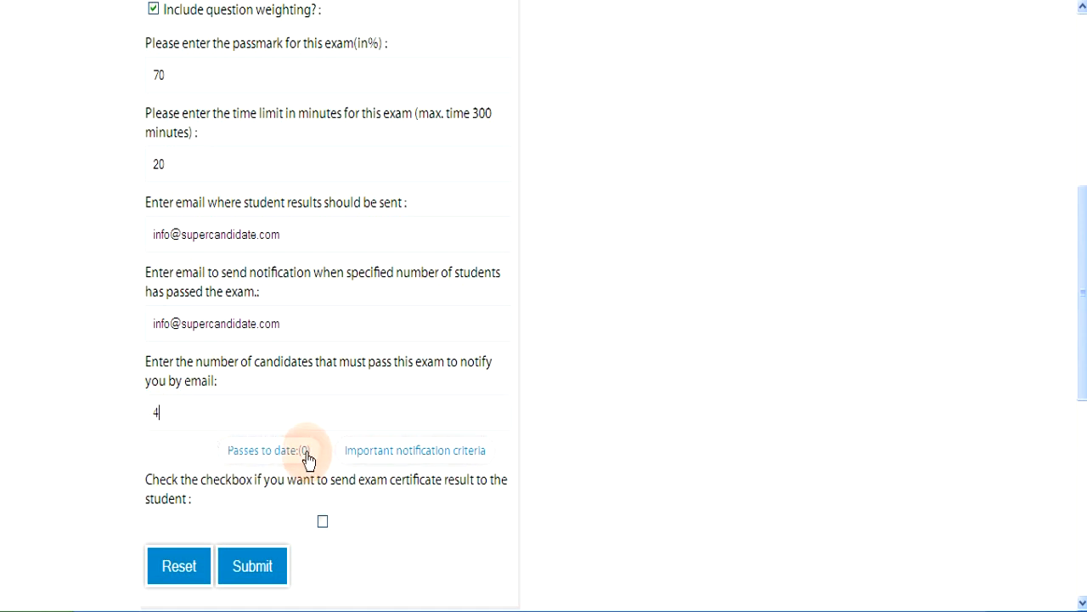
left_click(372, 452)
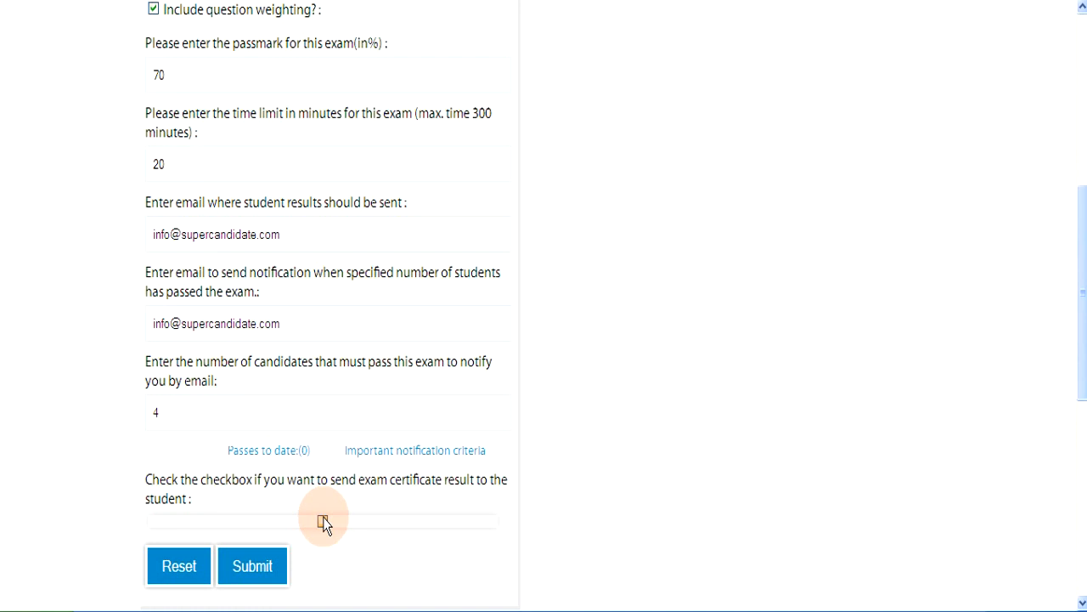
Step: Submit the Teacher Evaluation exam and return to the Exam Administration list
left_click(267, 576)
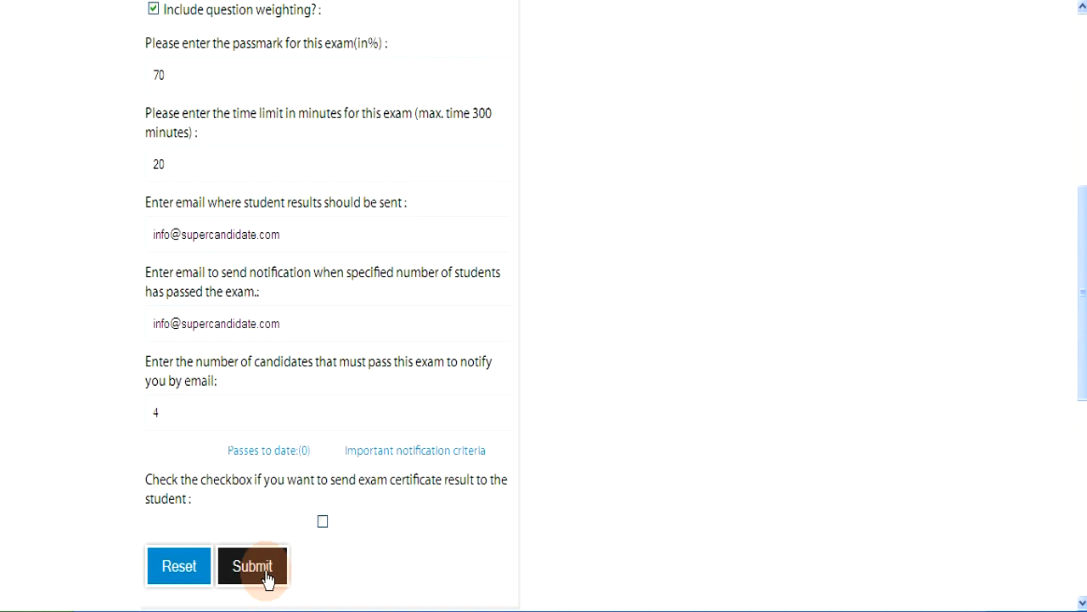
scroll(267, 578, "up", 5)
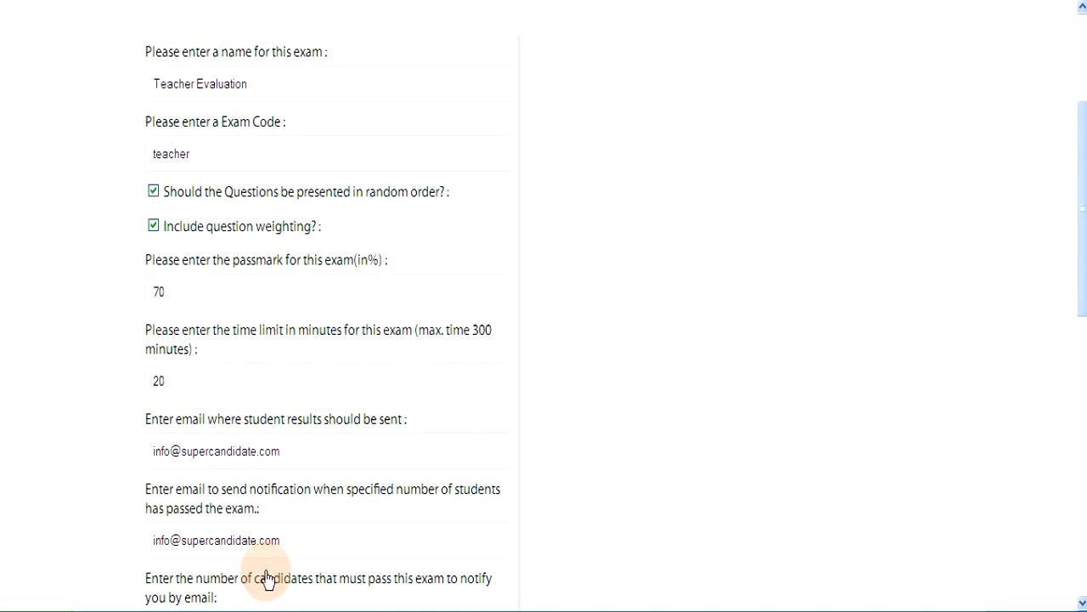
left_click(343, 171)
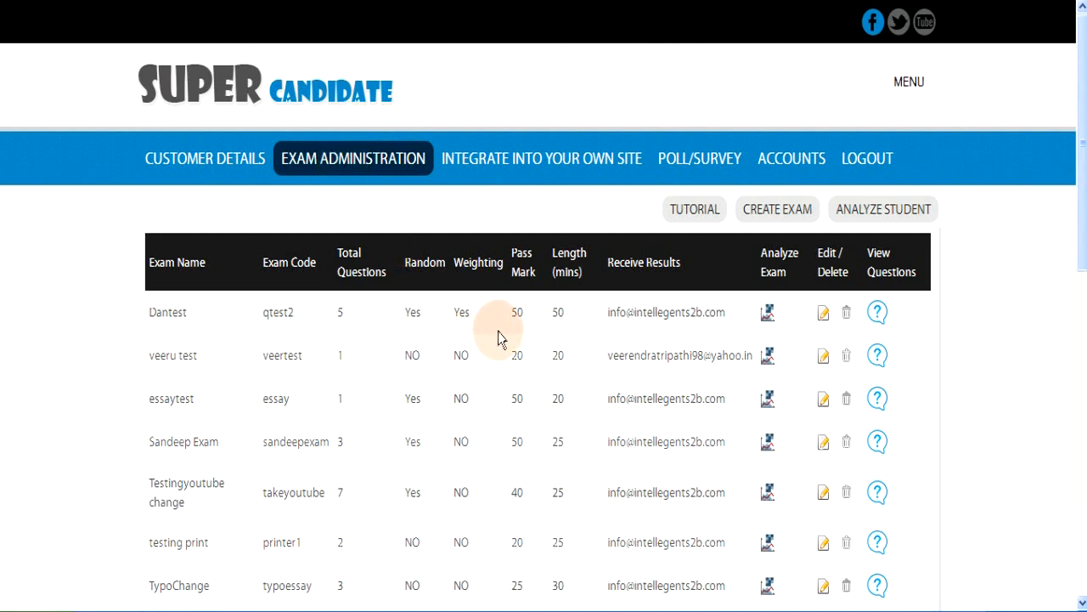
Step: Open the Dantest exam's details for editing and look them over
left_click(823, 315)
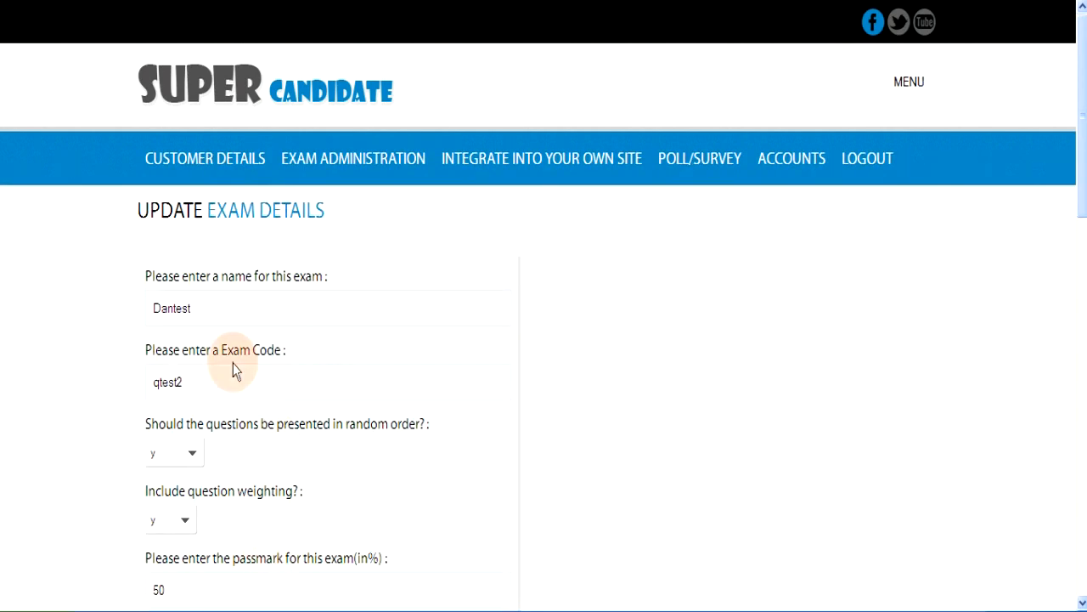
scroll(390, 455, "down", 3)
scroll(391, 454, "up", 3)
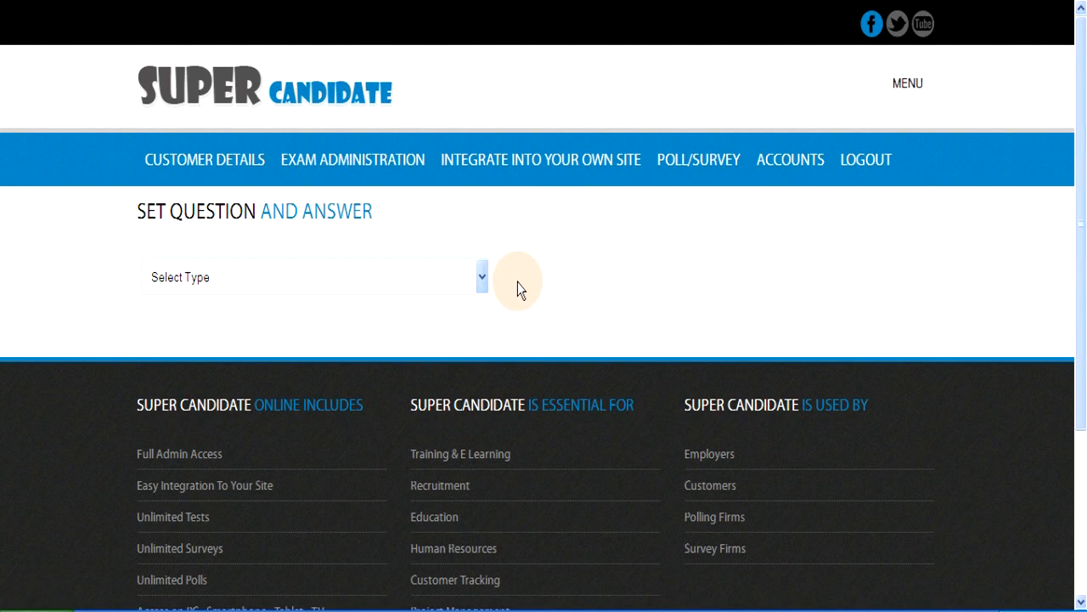
Step: Try Multiple Choice, then Yes or NO as the question type, checking the choice count
left_click(480, 281)
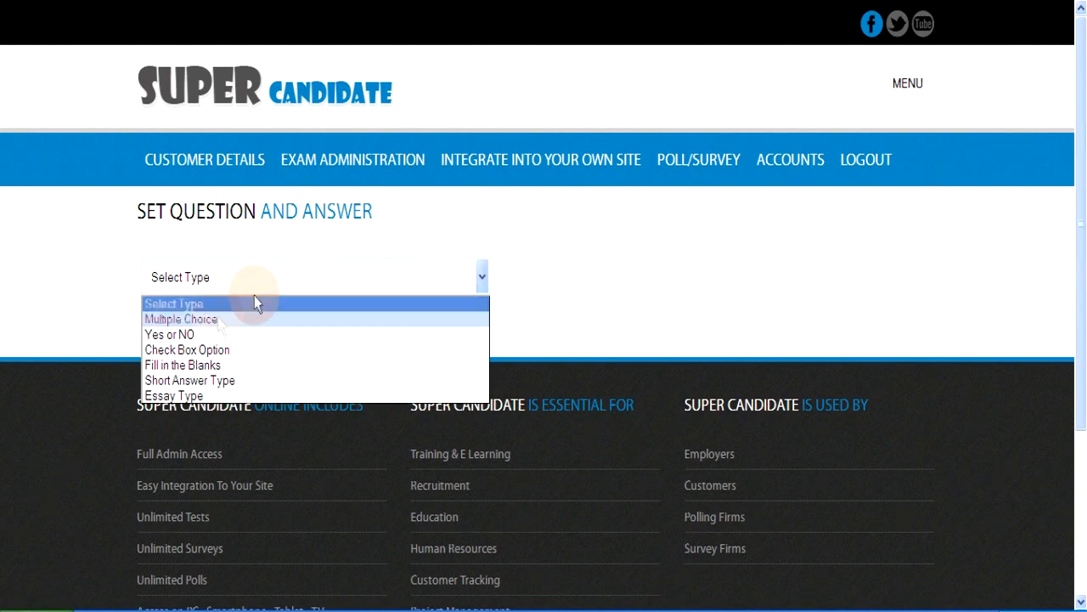
left_click(207, 320)
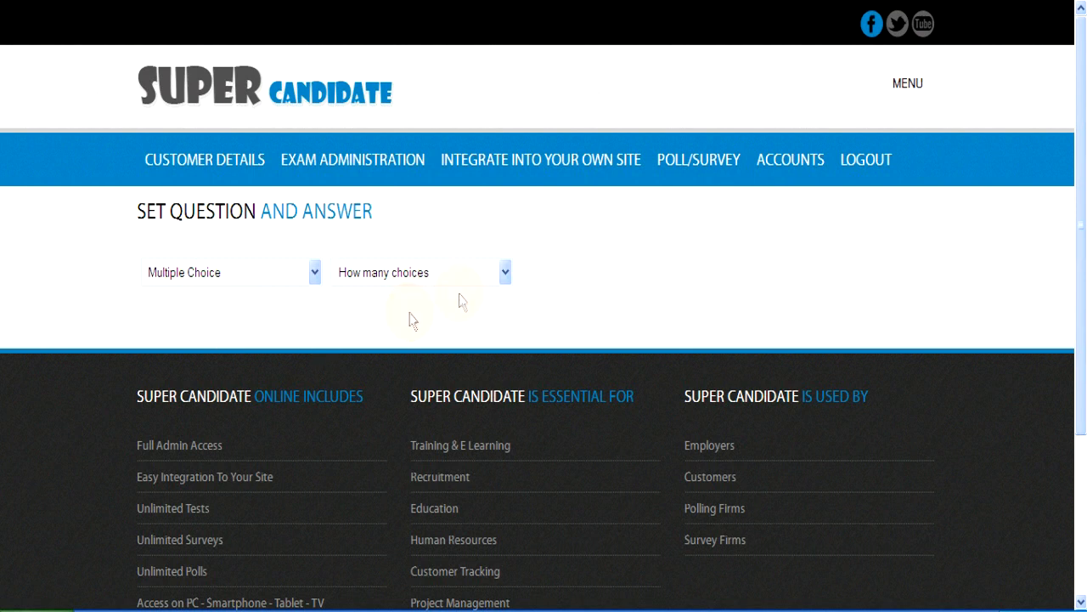
left_click(506, 273)
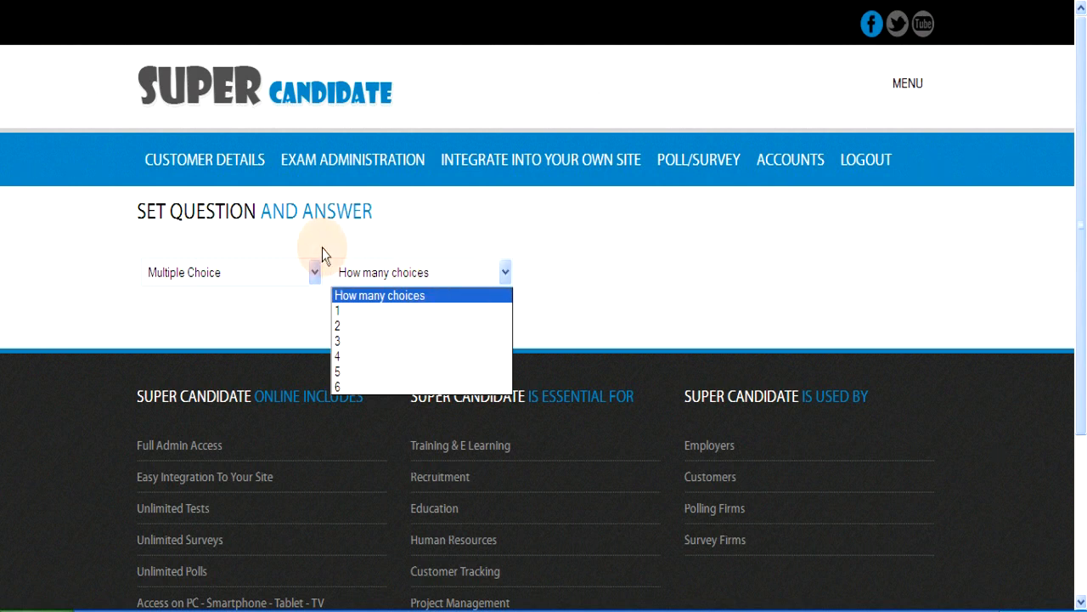
left_click(312, 272)
left_click(314, 273)
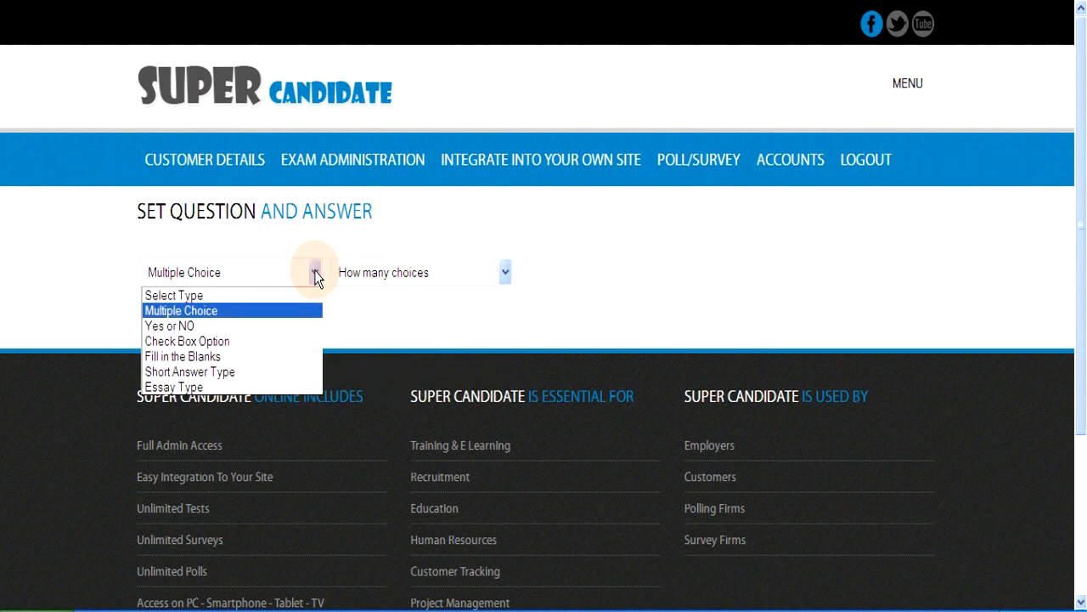
left_click(201, 327)
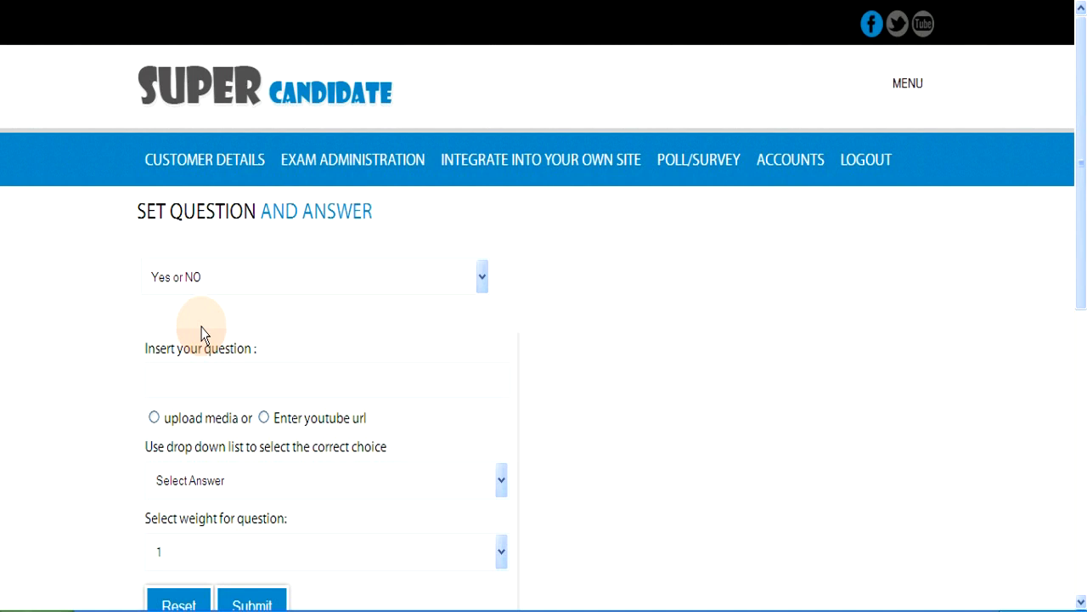
Step: Set the question type to Check Box Option and review its choice-count options
left_click(480, 280)
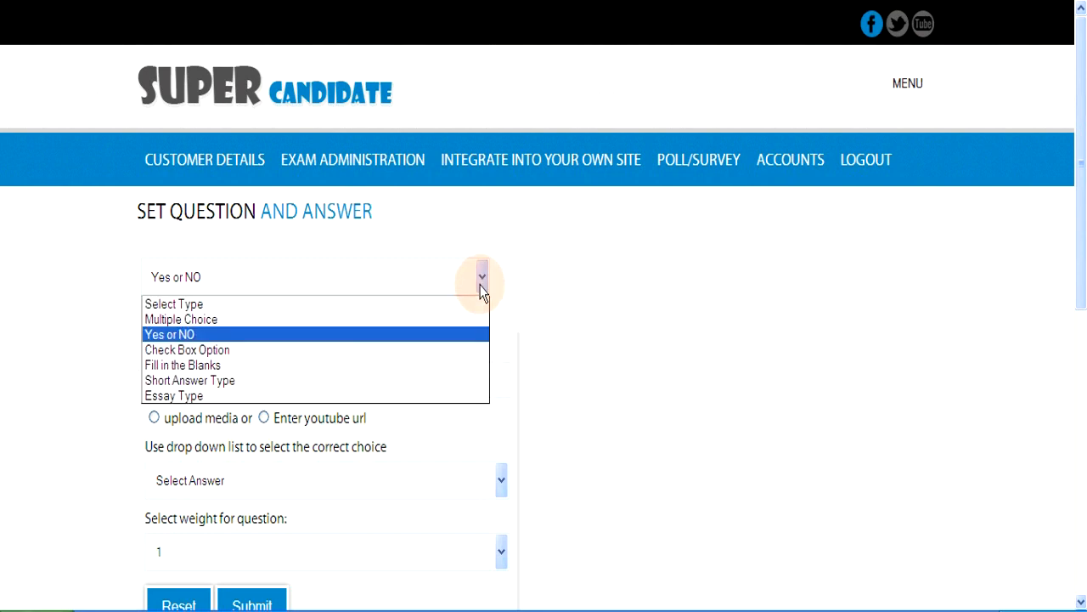
left_click(236, 356)
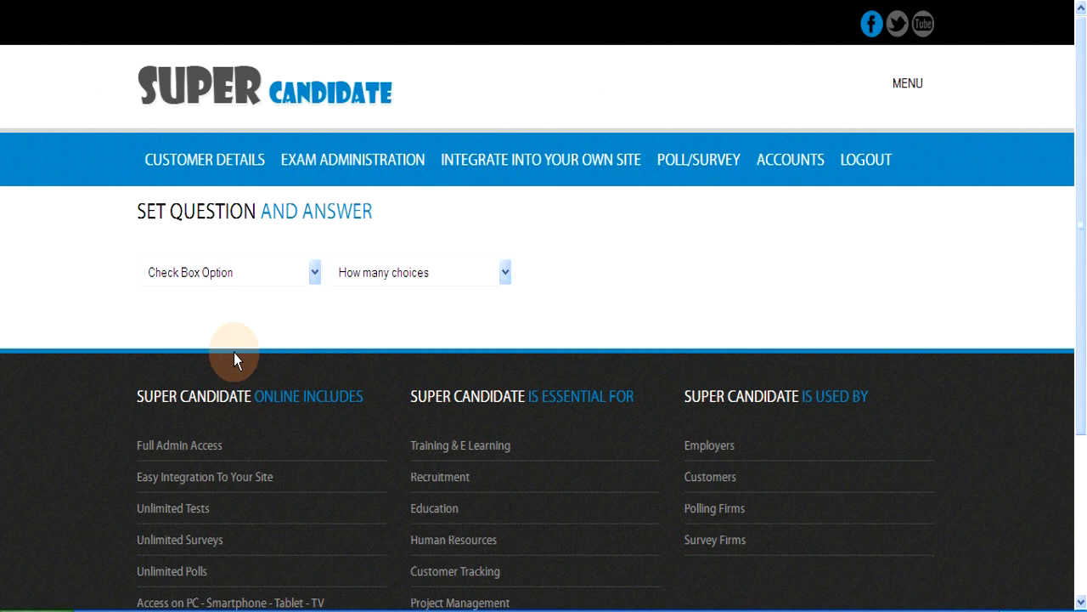
left_click(505, 272)
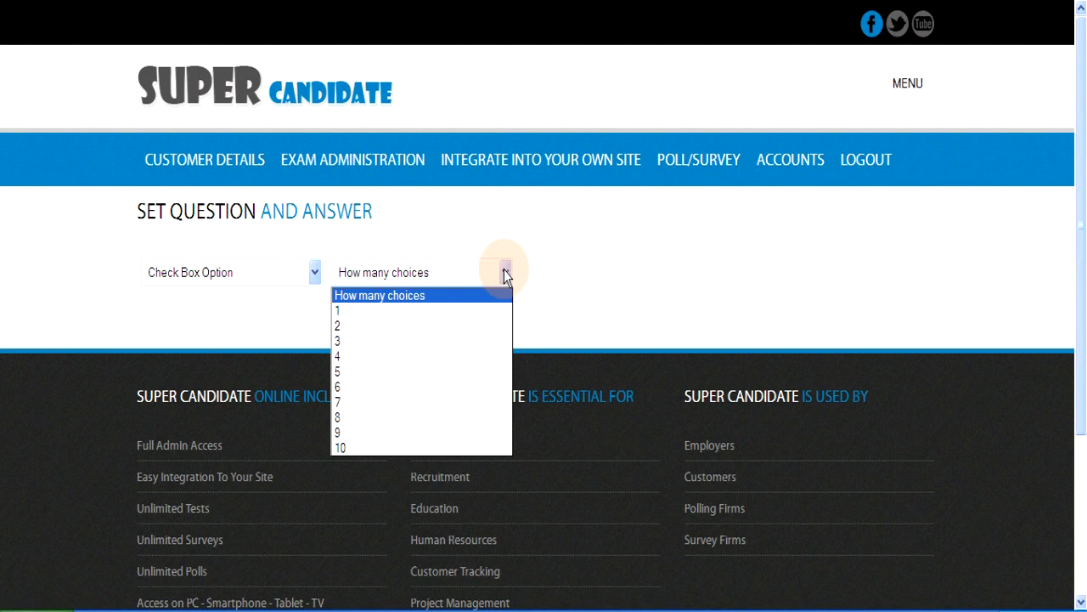
left_click(315, 273)
left_click(315, 274)
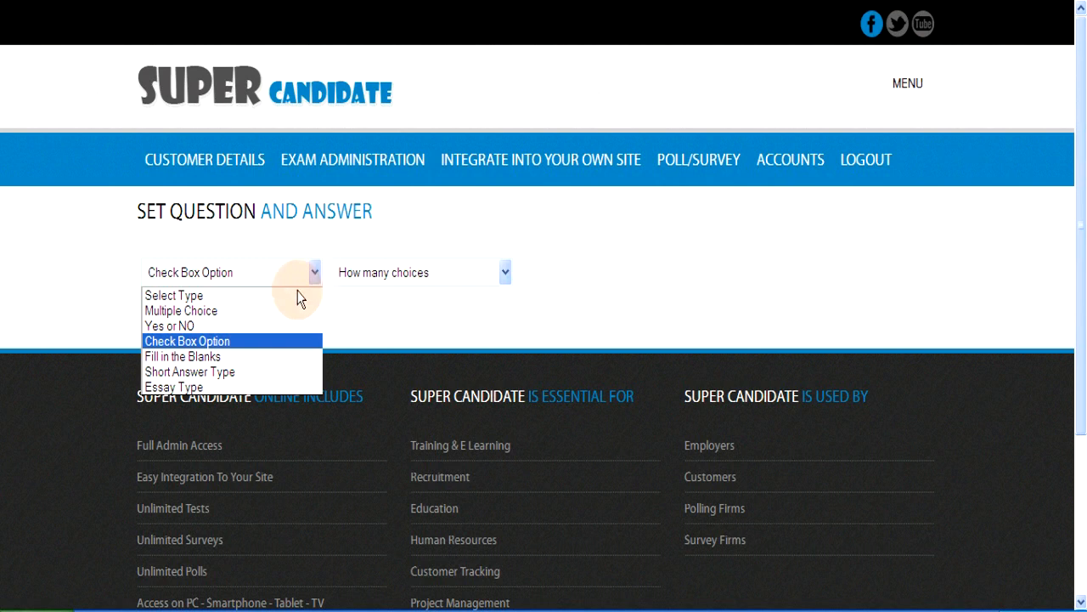
Step: Try Fill in the Blanks, then switch to Short Answer Type, leaving the counts unset
left_click(219, 357)
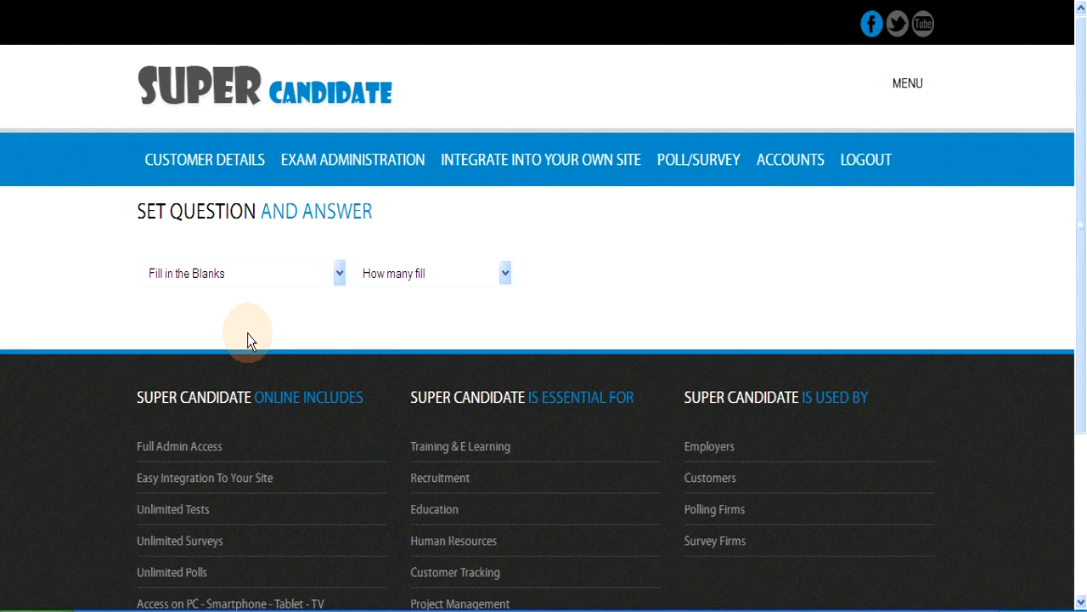
left_click(506, 273)
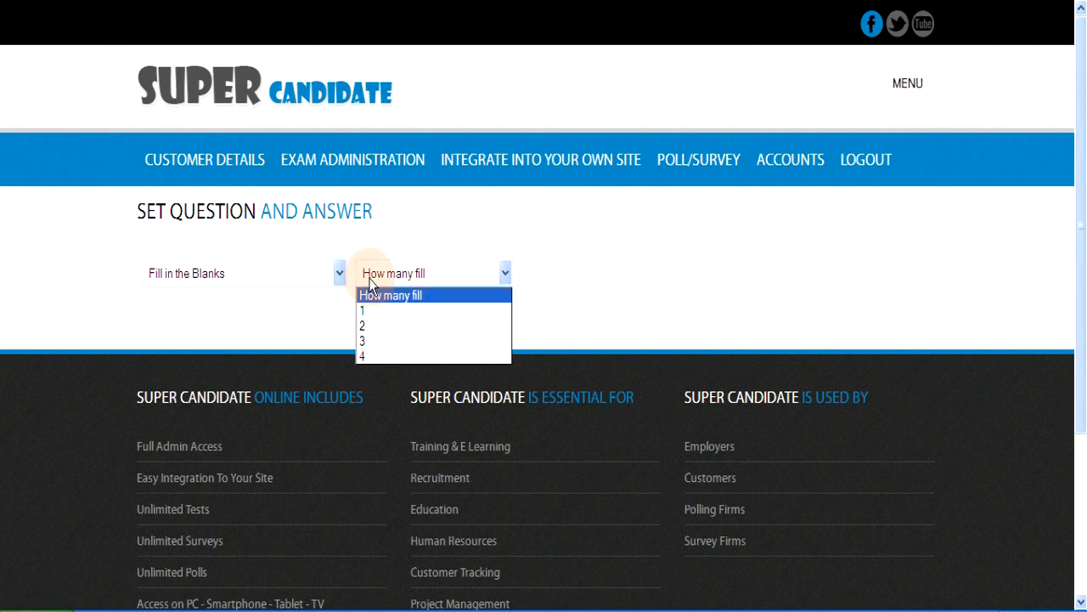
left_click(343, 277)
left_click(341, 279)
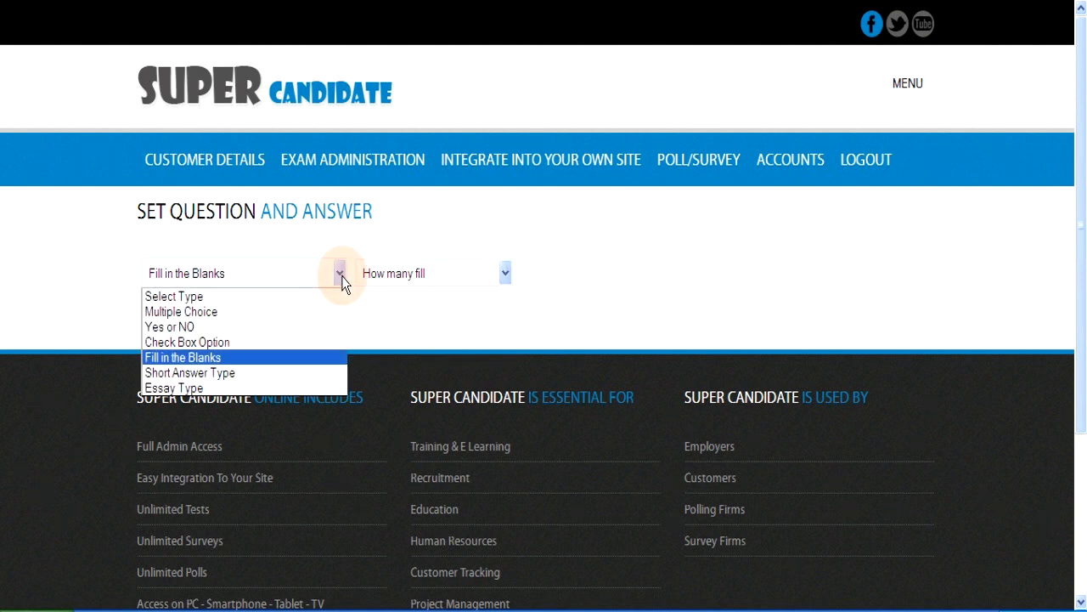
left_click(249, 373)
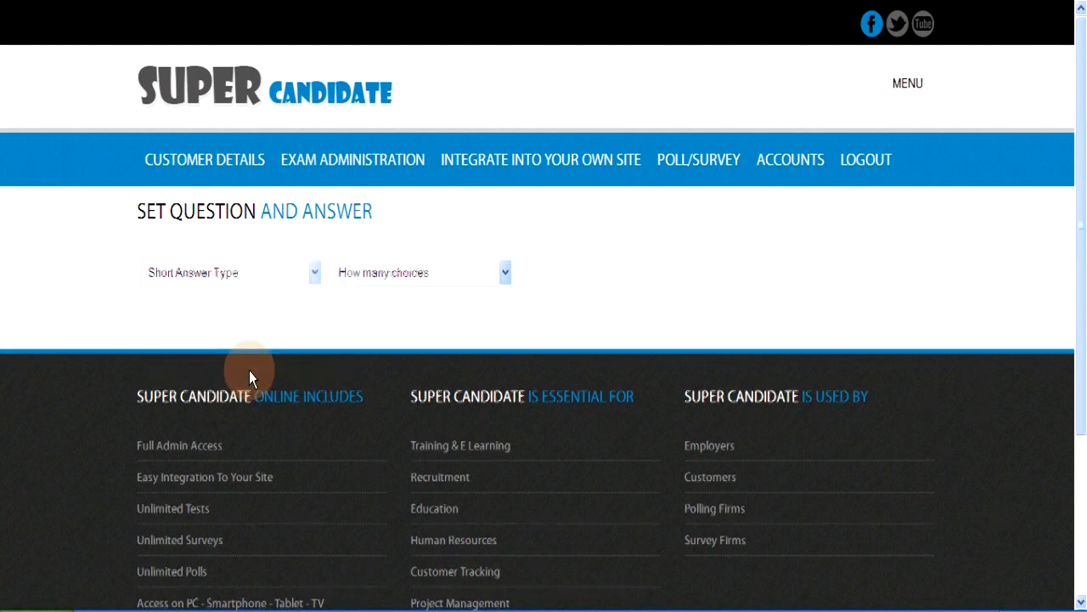
left_click(505, 274)
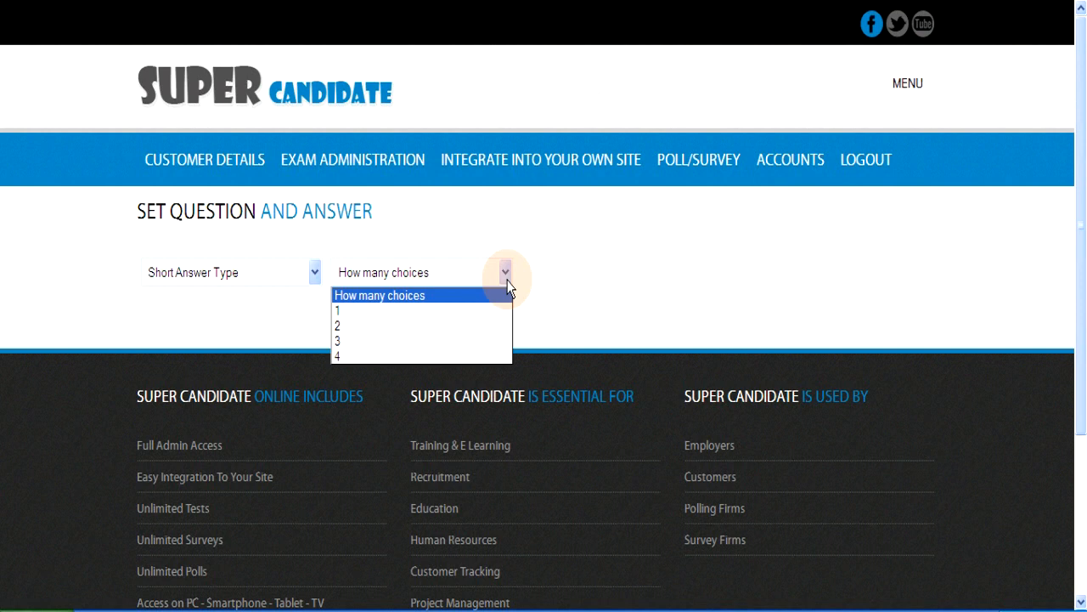
left_click(316, 279)
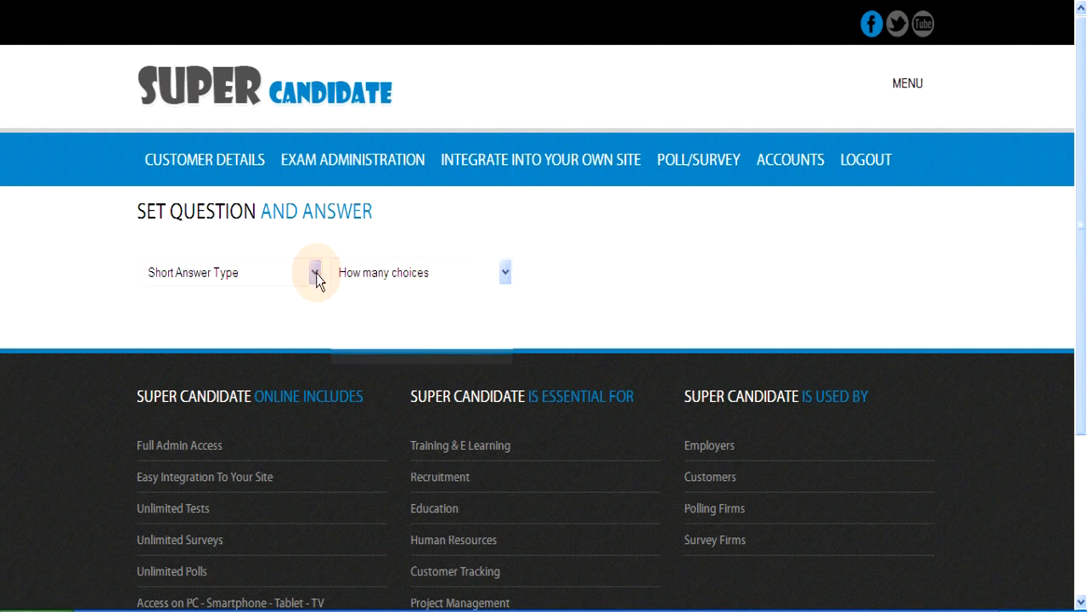
Step: Switch the question type to Essay Type from the type list
left_click(316, 279)
left_click(258, 385)
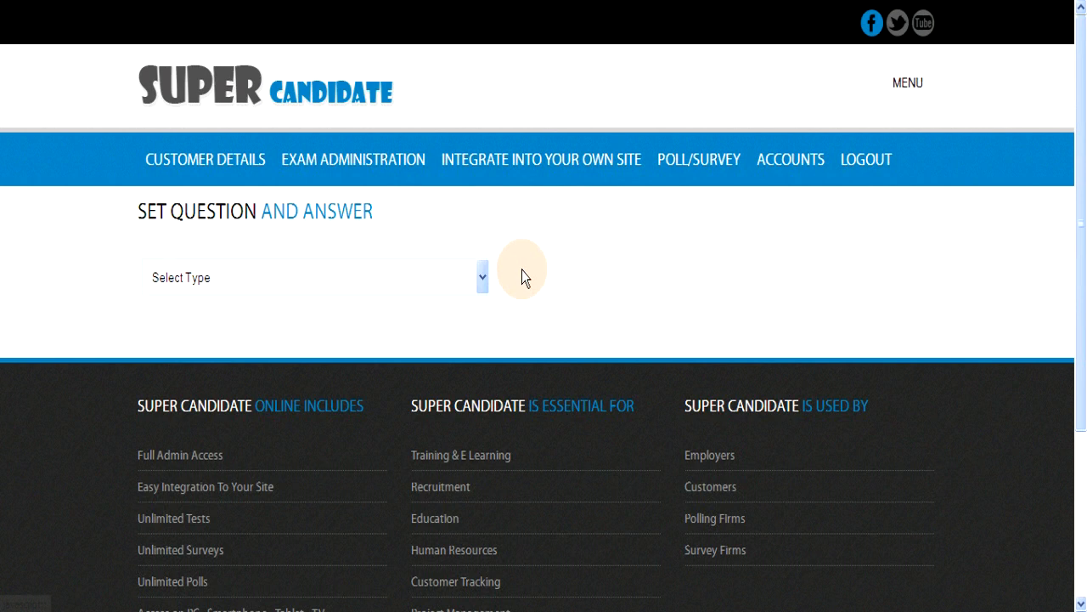
Step: Change the question type to Multiple Choice with 4 answer choices
left_click(482, 279)
left_click(246, 322)
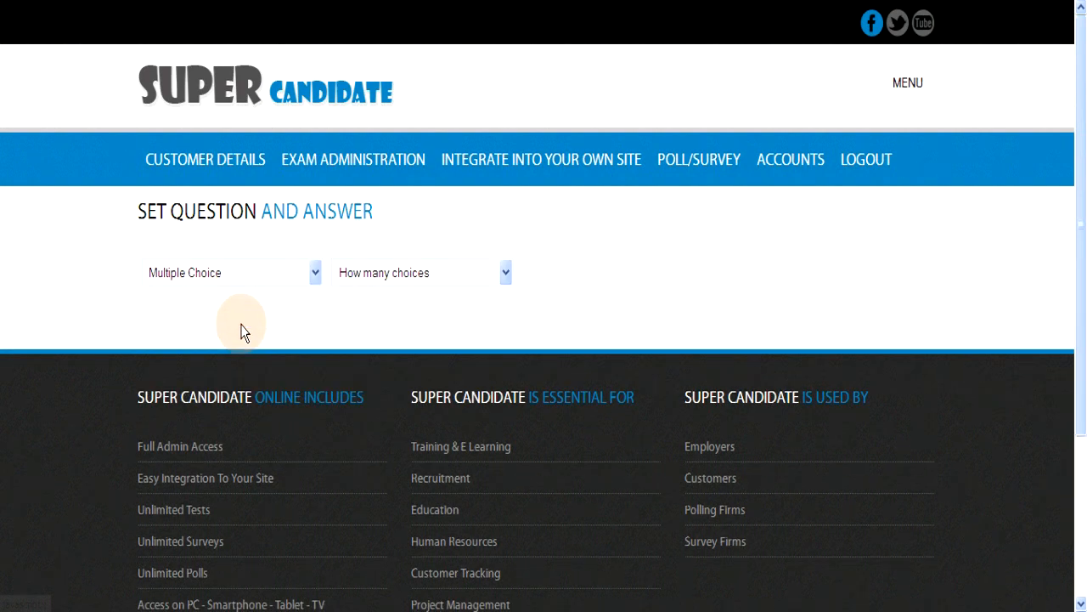
left_click(506, 272)
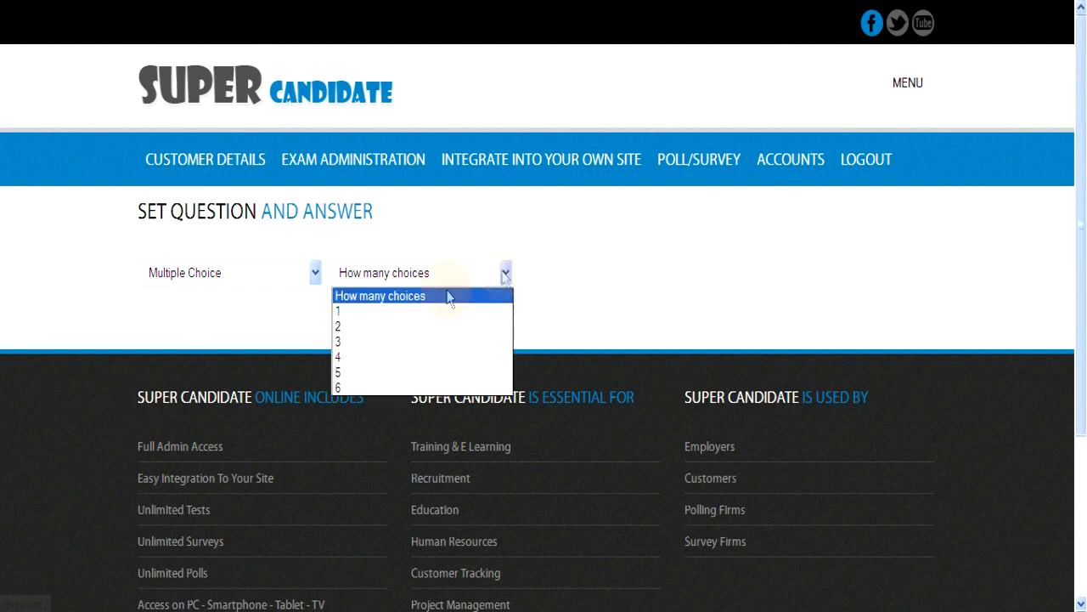
left_click(346, 358)
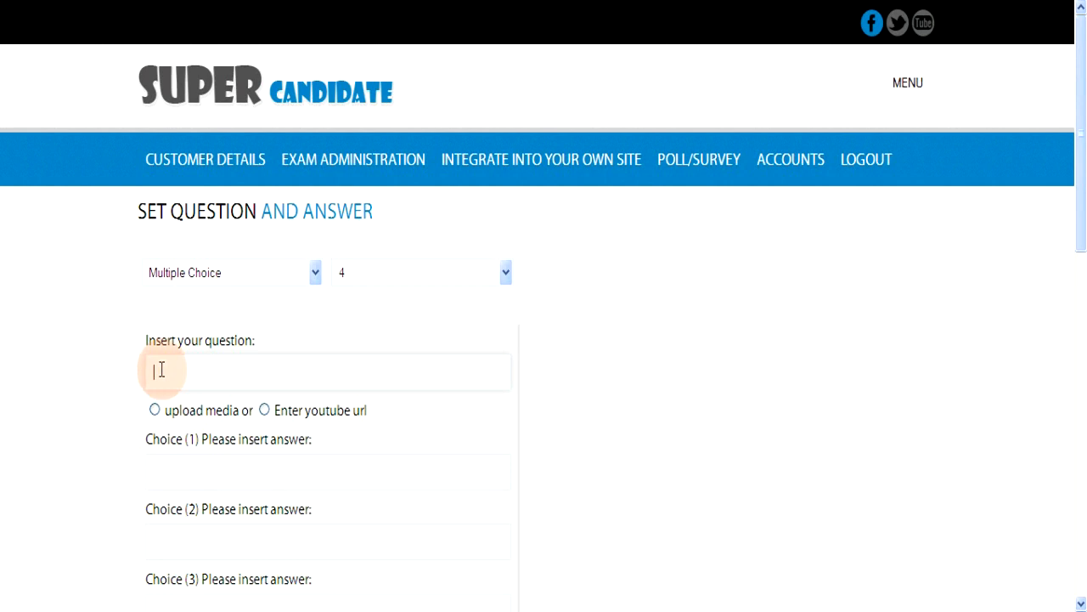
Step: Enter 'What is Sankore' as the question text
type("What is Sankore")
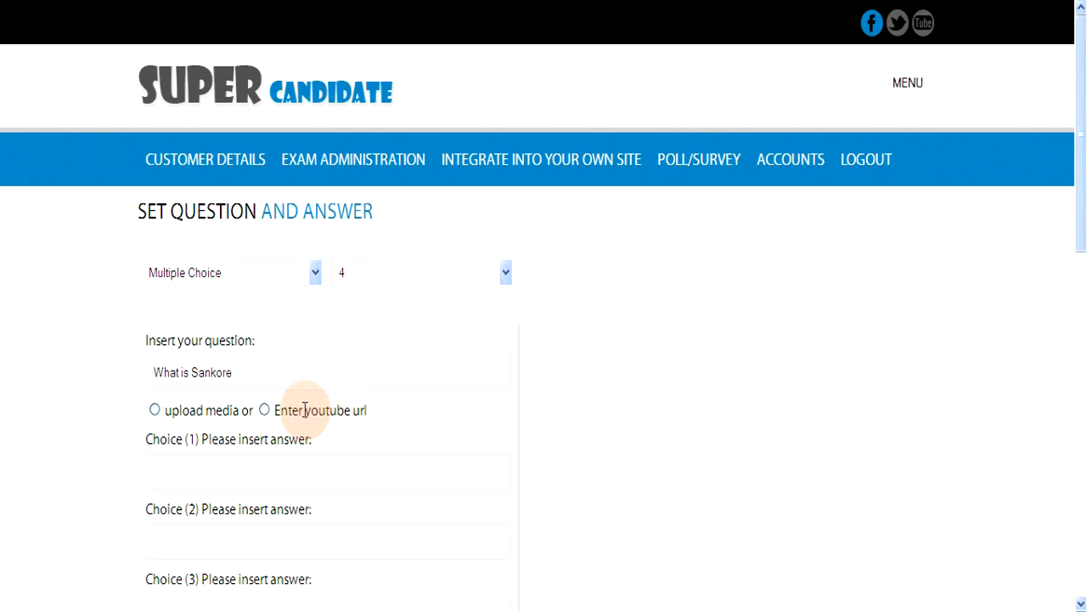
Step: Choose uploaded media for the question and browse to the Tutorials folder for a file
left_click(155, 410)
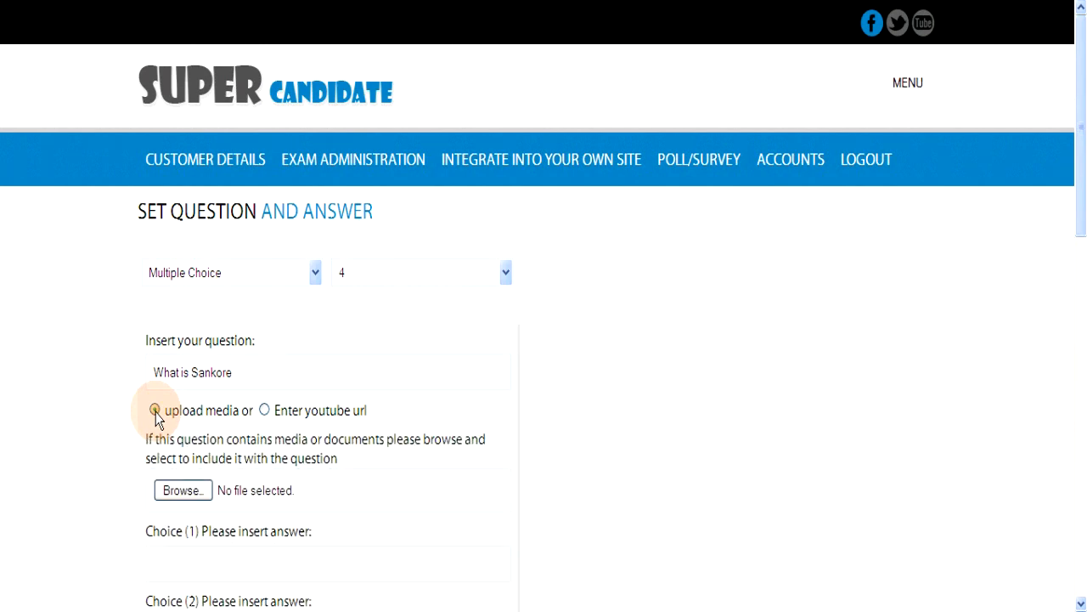
left_click(180, 493)
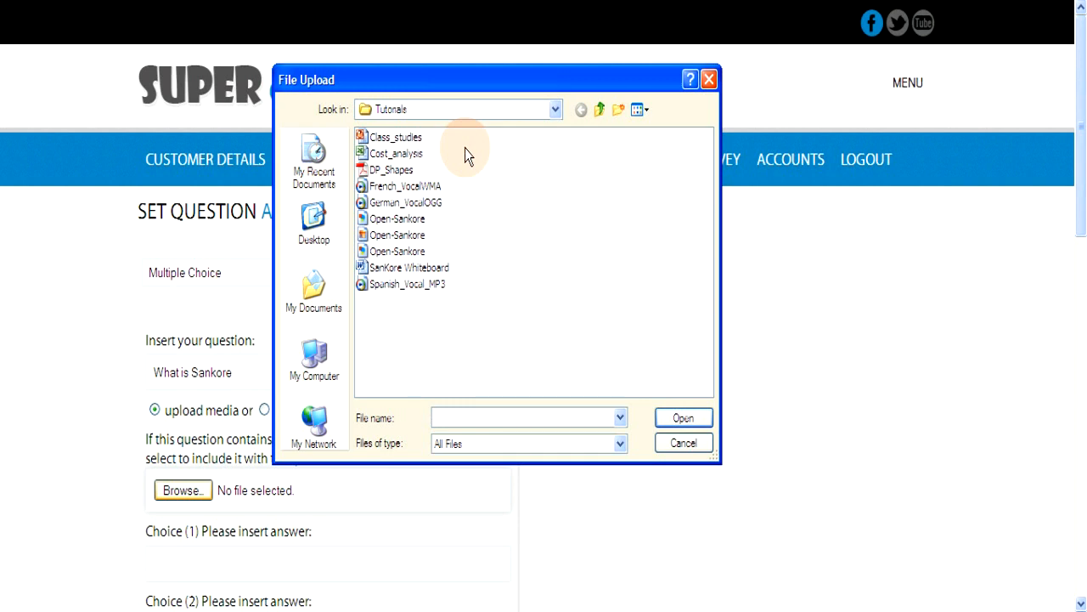
Step: Attach Open-Sankore.jpg to the question and scroll down to the answer fields
left_click(405, 236)
left_click(684, 419)
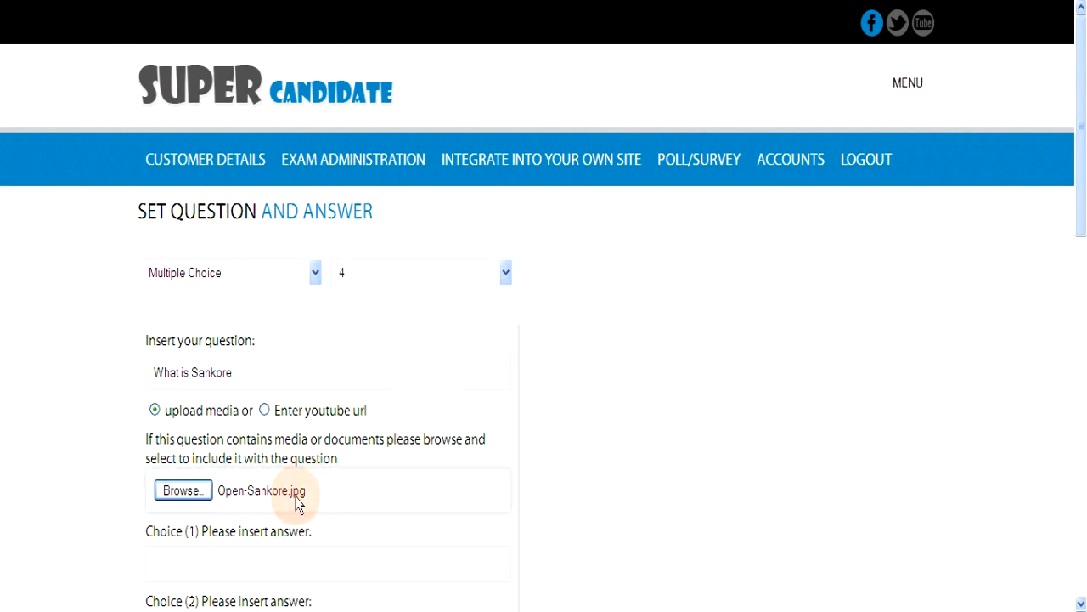
scroll(311, 502, "down", 1)
scroll(311, 502, "down", 1)
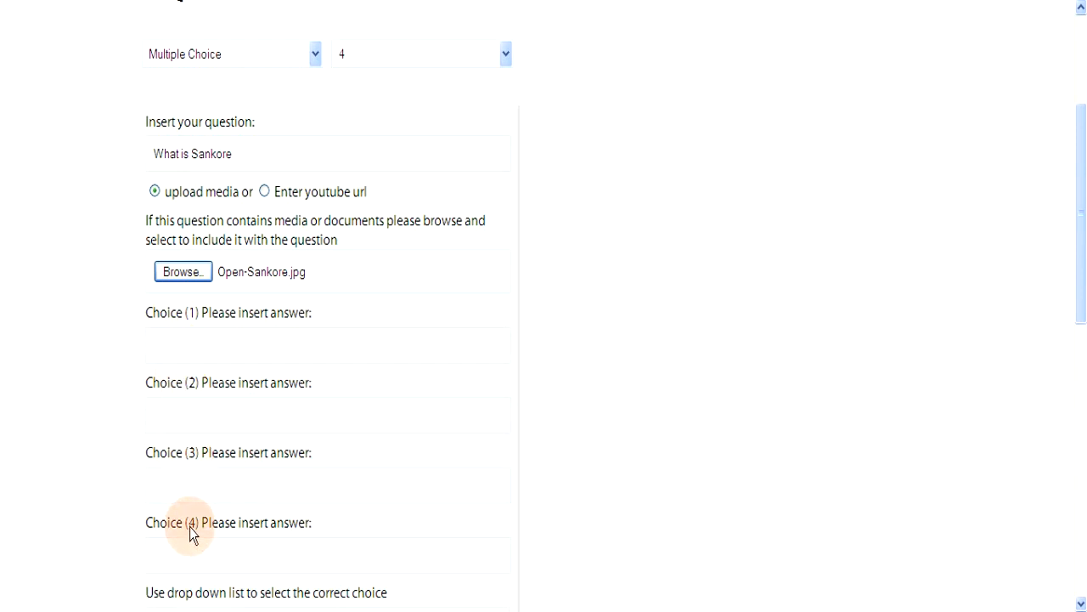
left_click(189, 486)
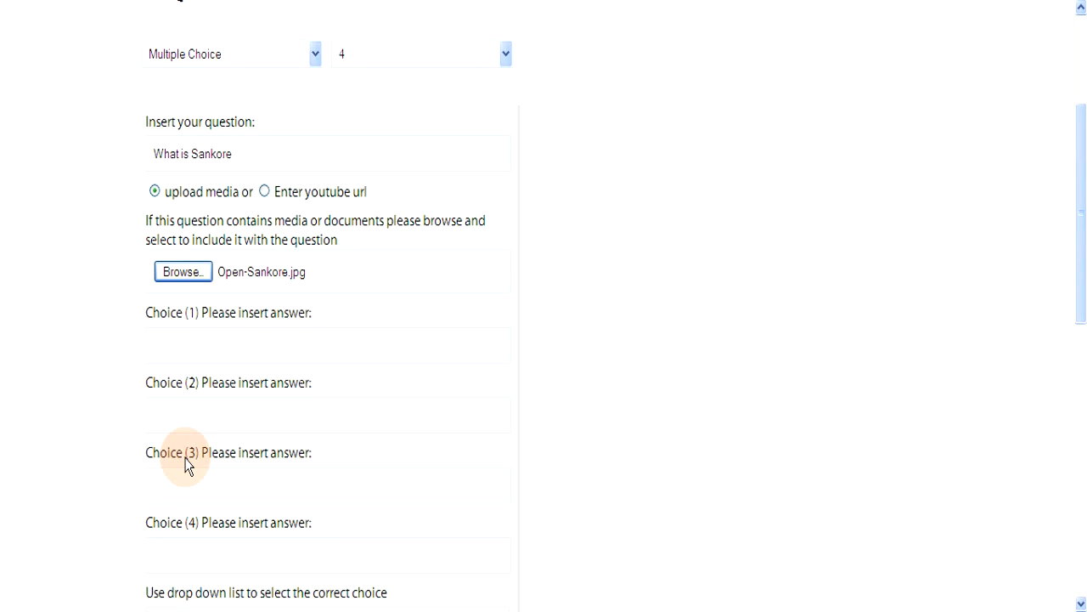
Step: Fill choices 1–4 with White Board Software, Computer System, Digital Camera and Docking Station
left_click(174, 342)
type("White")
key("BackSpace")
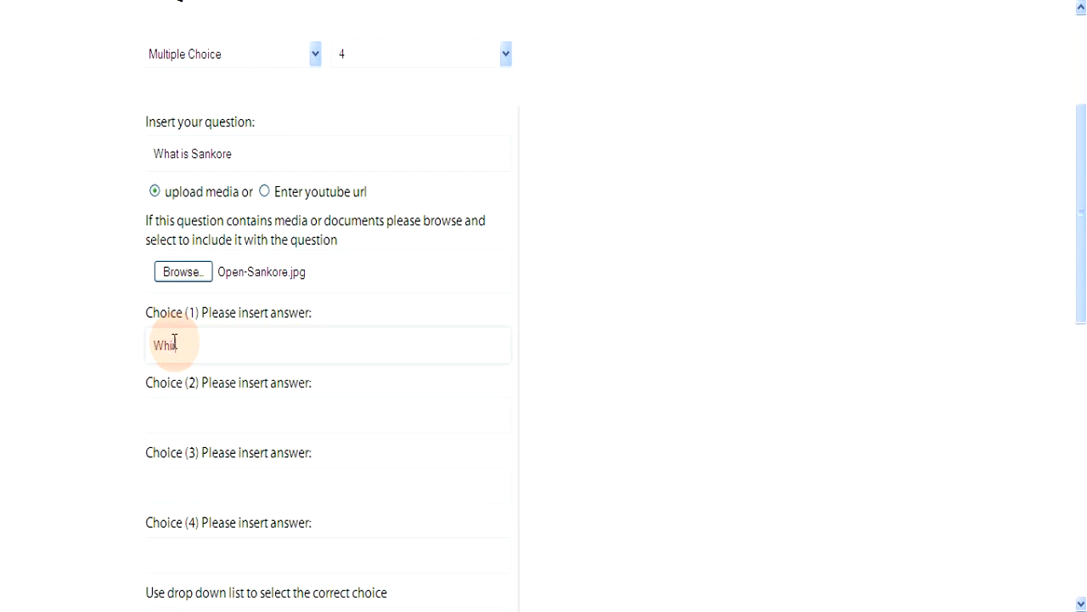
type("te Board Software")
left_click(186, 416)
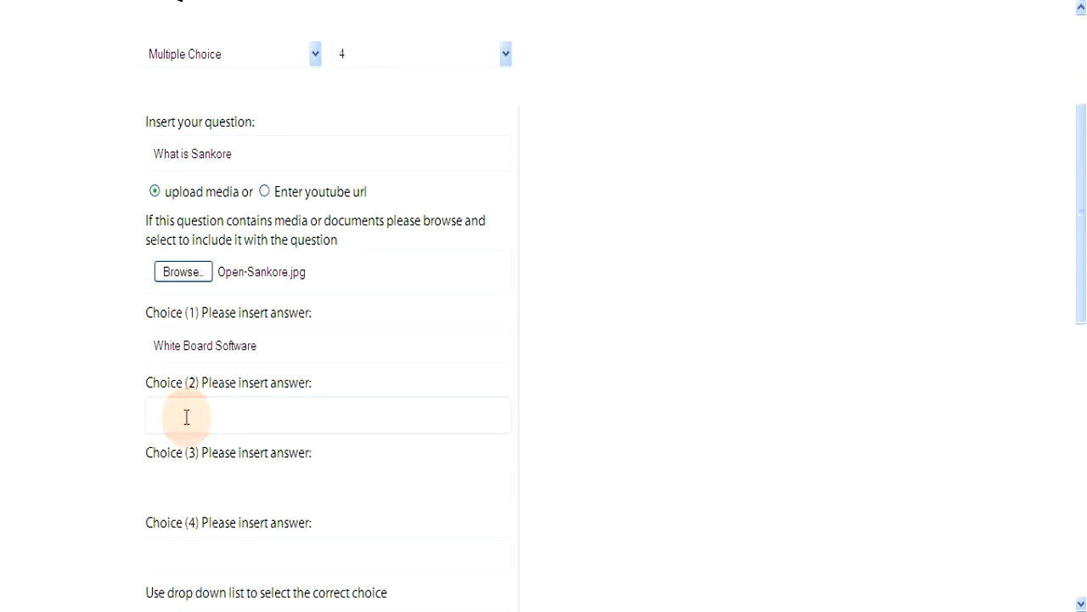
type("Computer System")
left_click(176, 483)
type("Digital Camera")
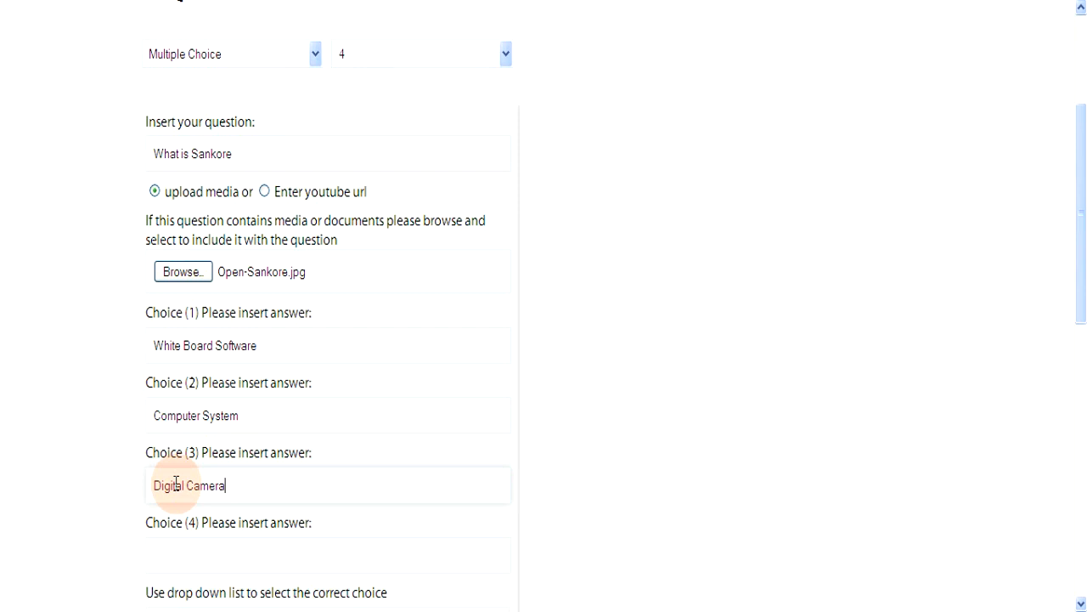
left_click(171, 555)
type("Do")
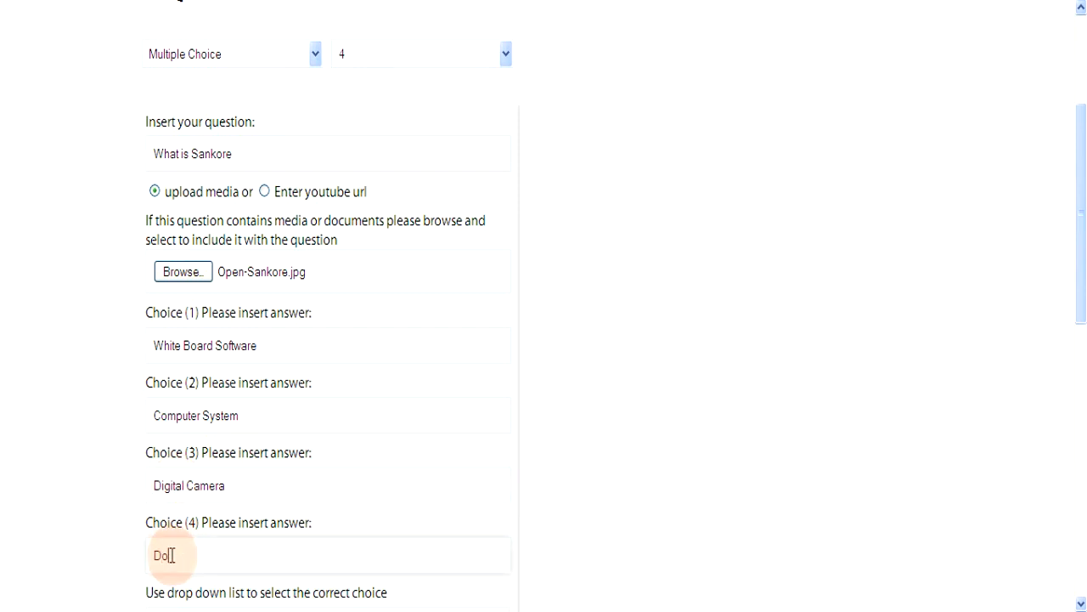
type("cking Station")
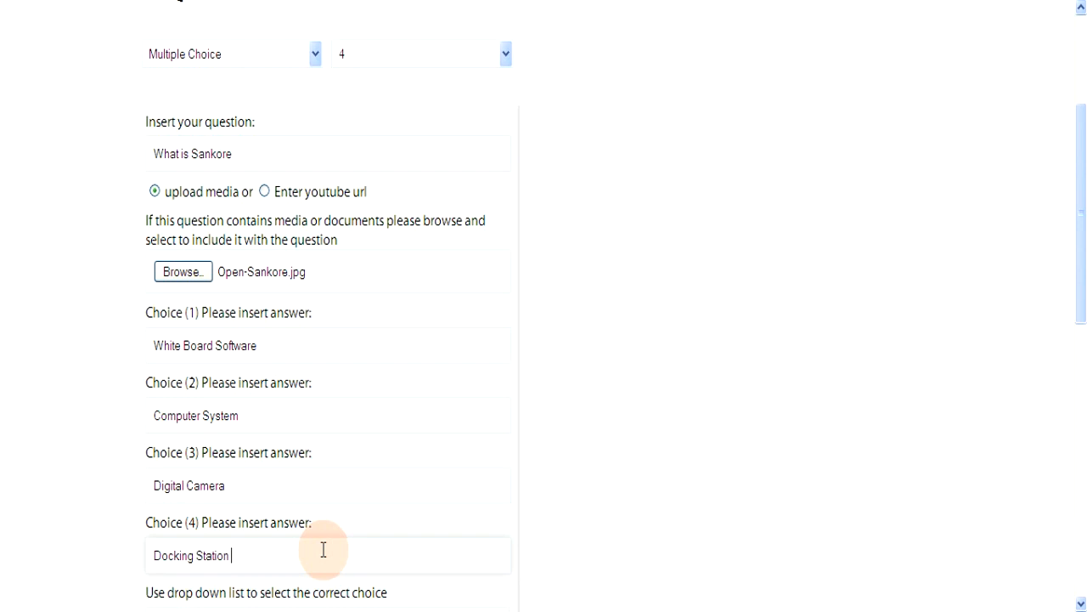
Step: Keep a as the correct choice, set weight 2, and submit the question
scroll(323, 550, "down", 2)
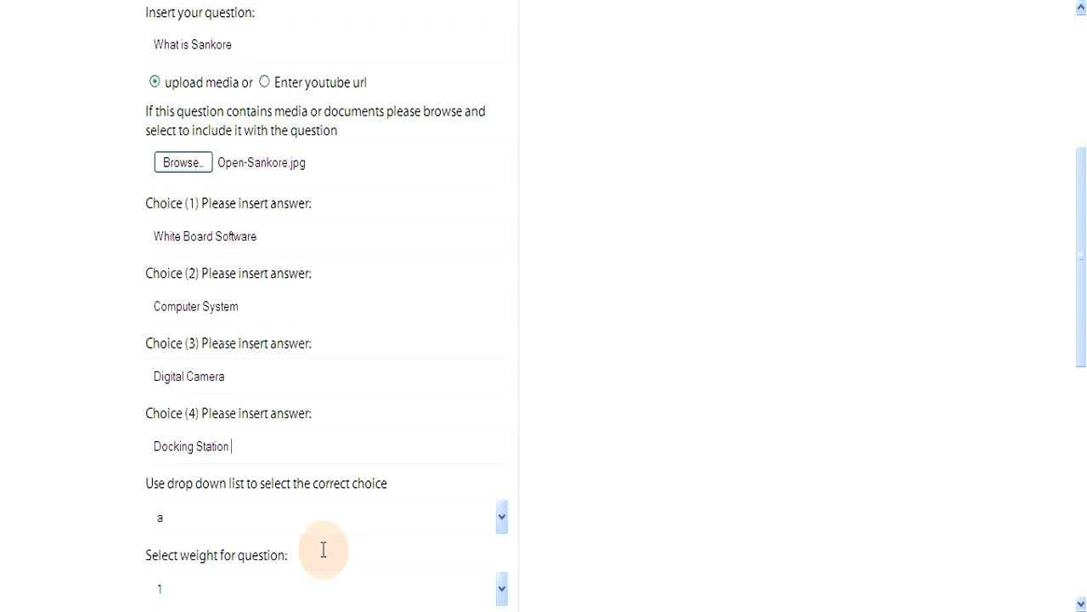
left_click(501, 518)
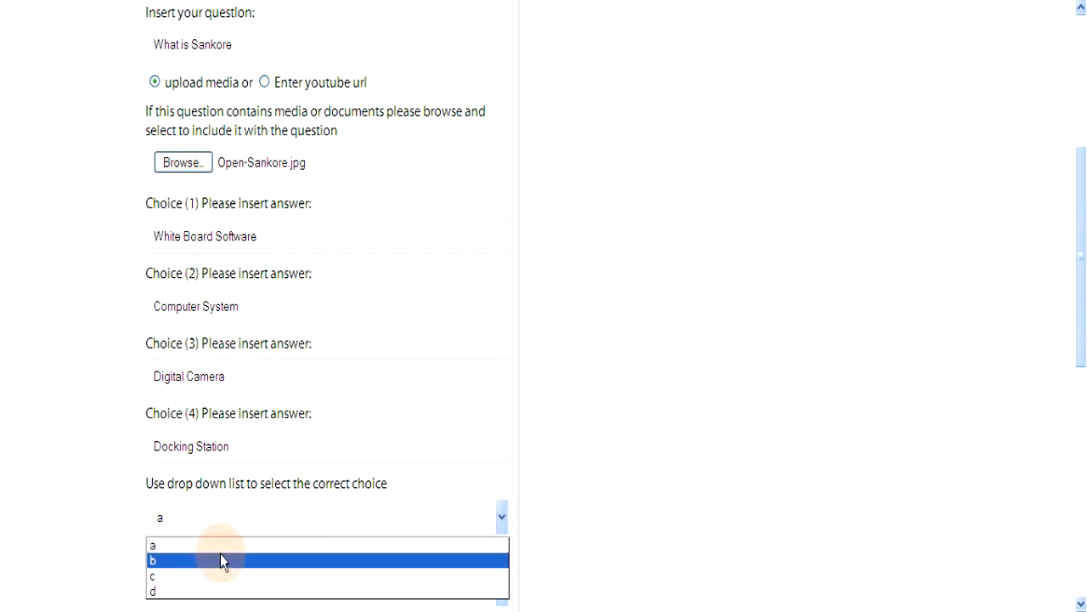
left_click(177, 545)
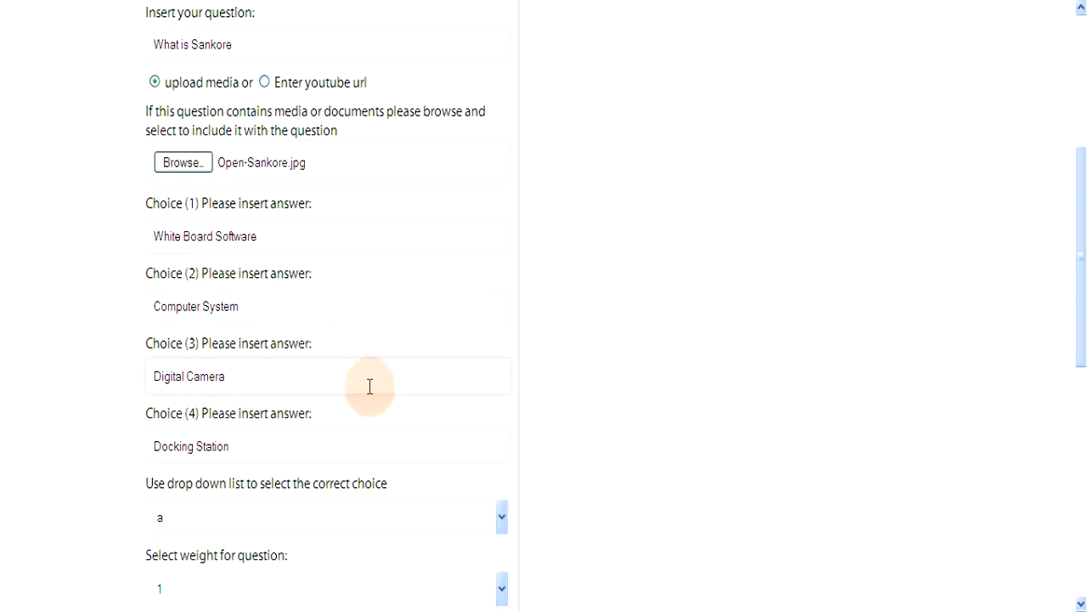
scroll(371, 386, "down", 2)
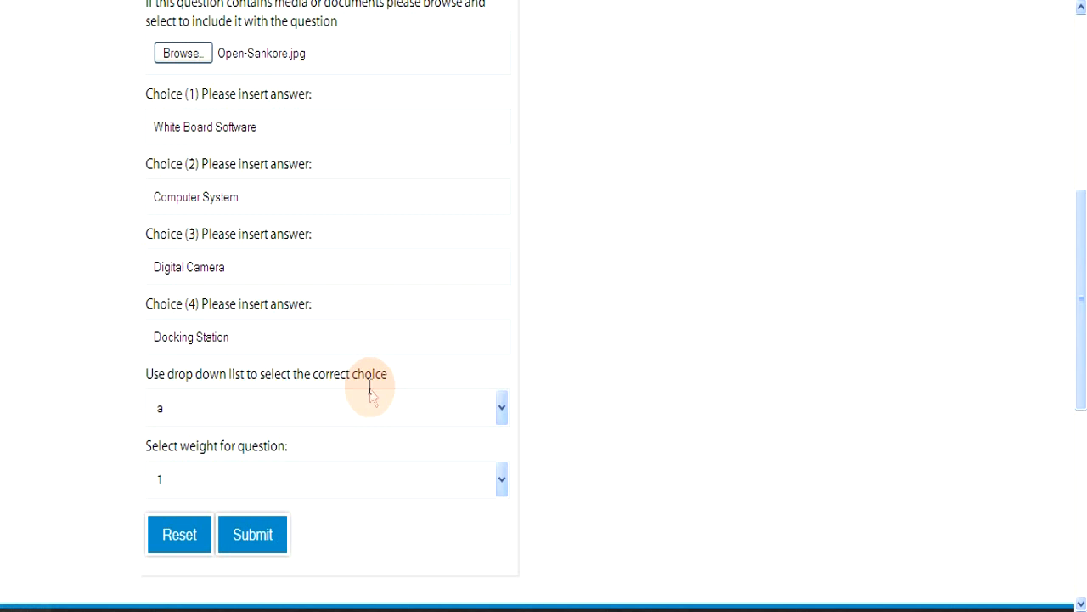
left_click(503, 482)
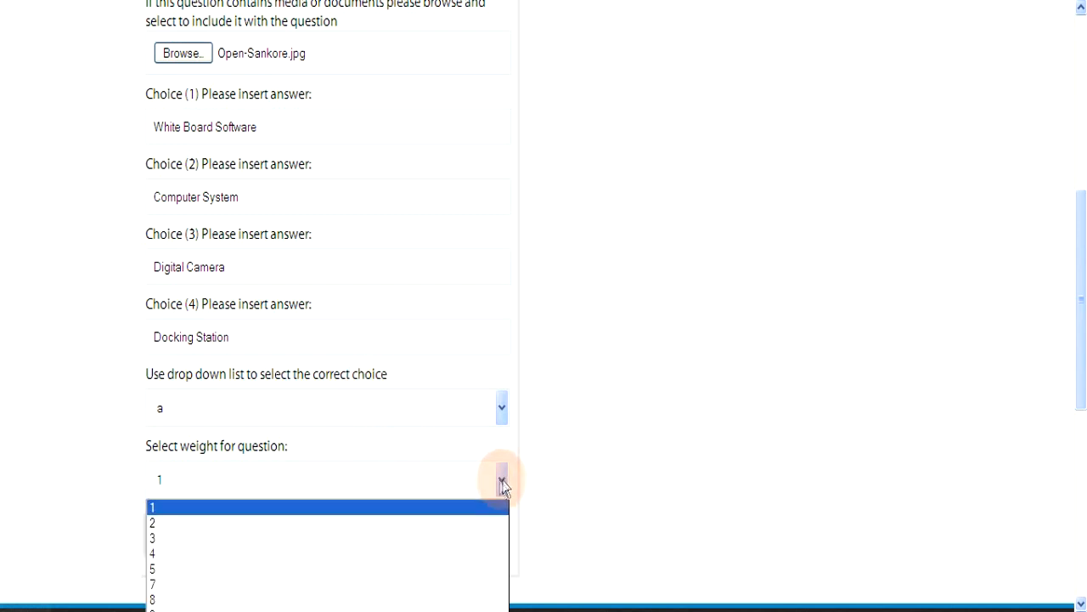
left_click(163, 524)
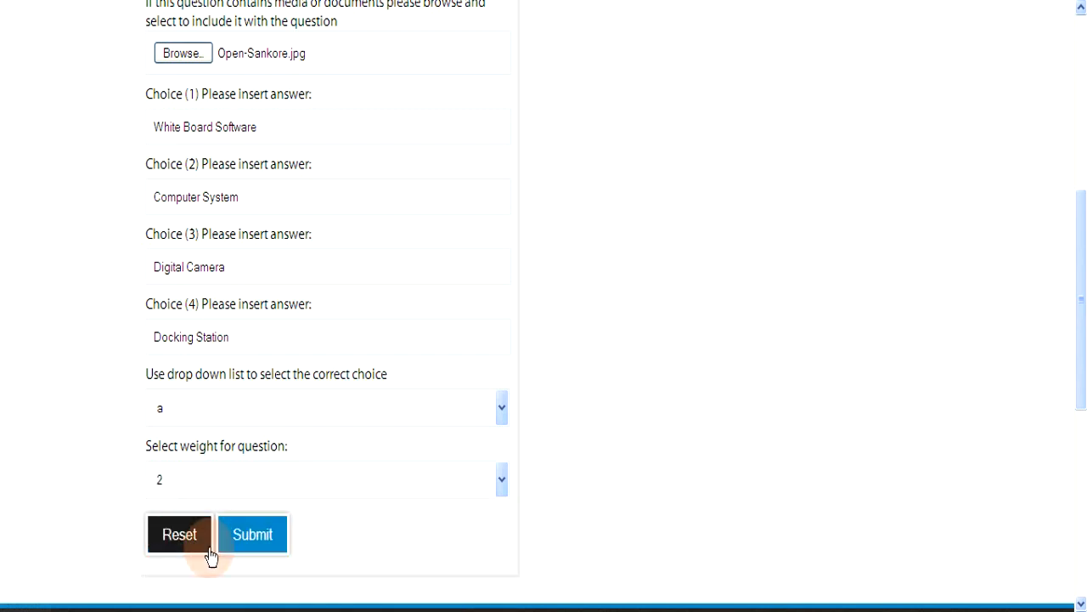
left_click(258, 536)
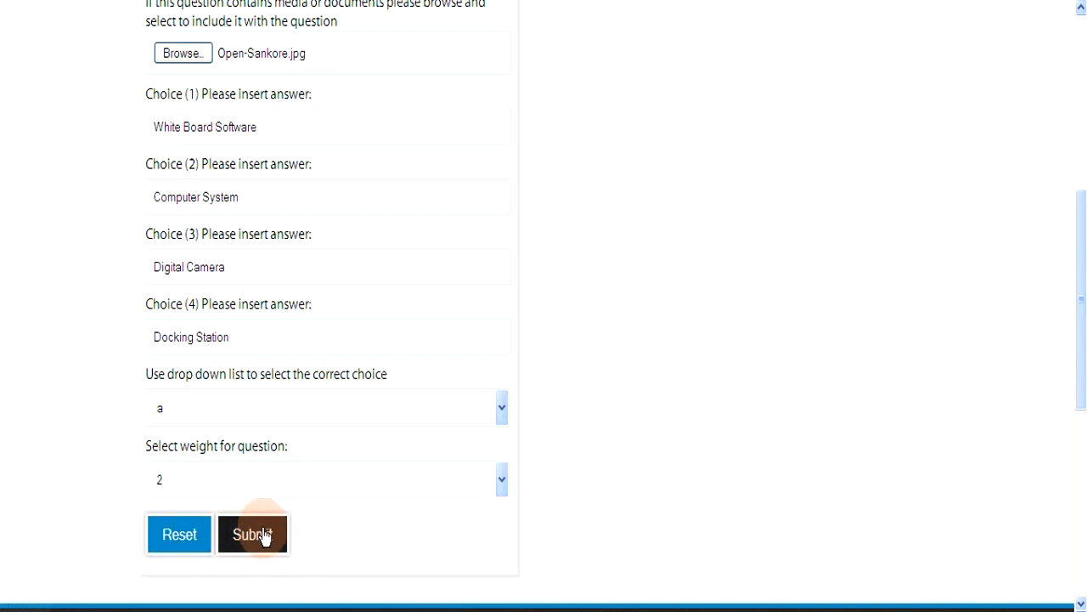
Step: Start a new Check Box Option question with 4 answer choices
scroll(400, 433, "up", 4)
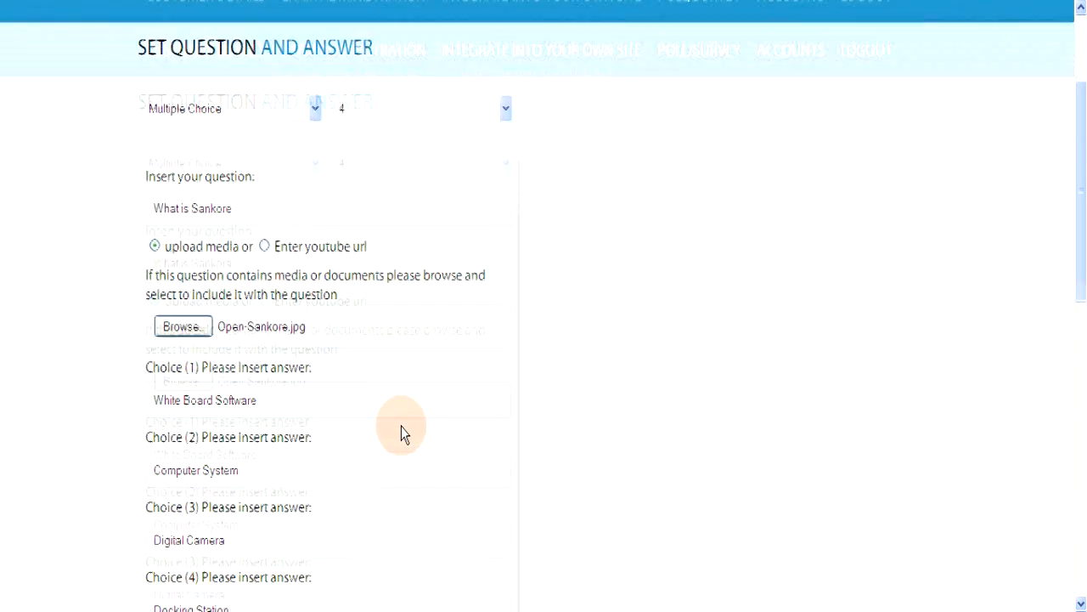
scroll(404, 433, "up", 2)
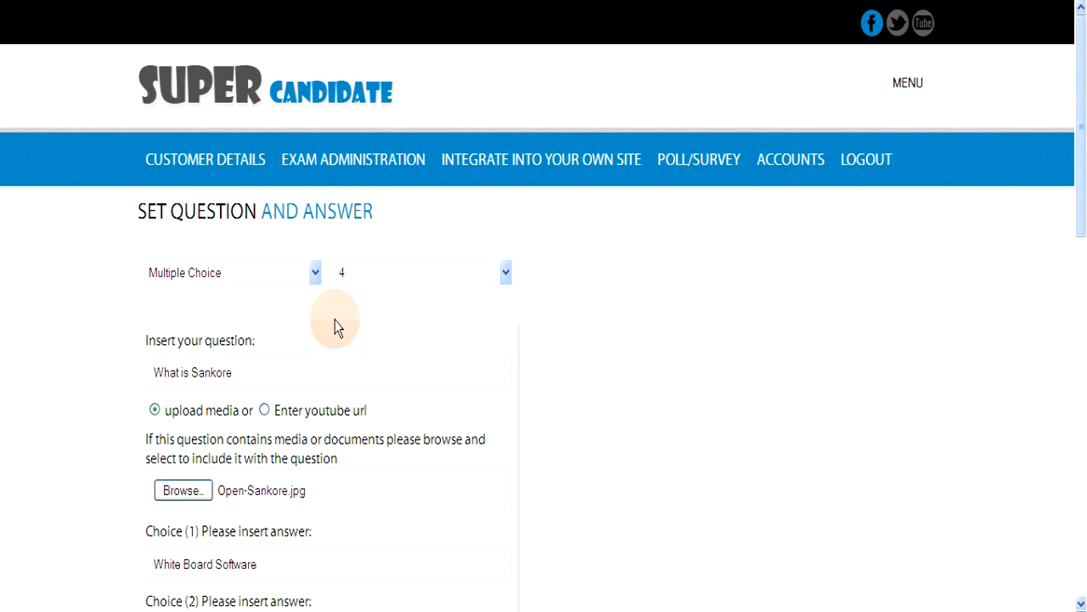
left_click(311, 272)
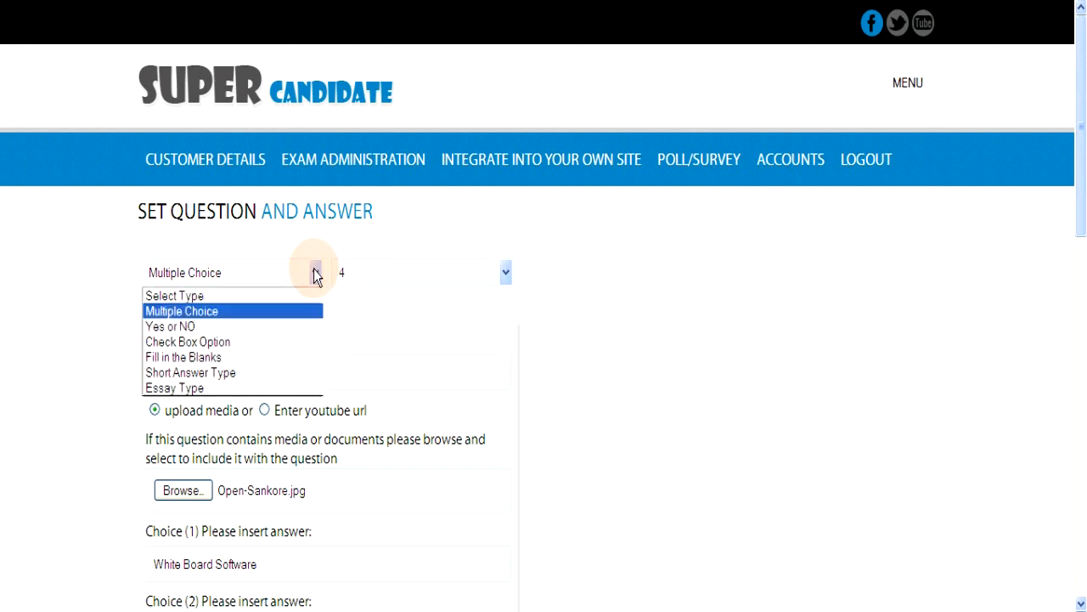
left_click(204, 341)
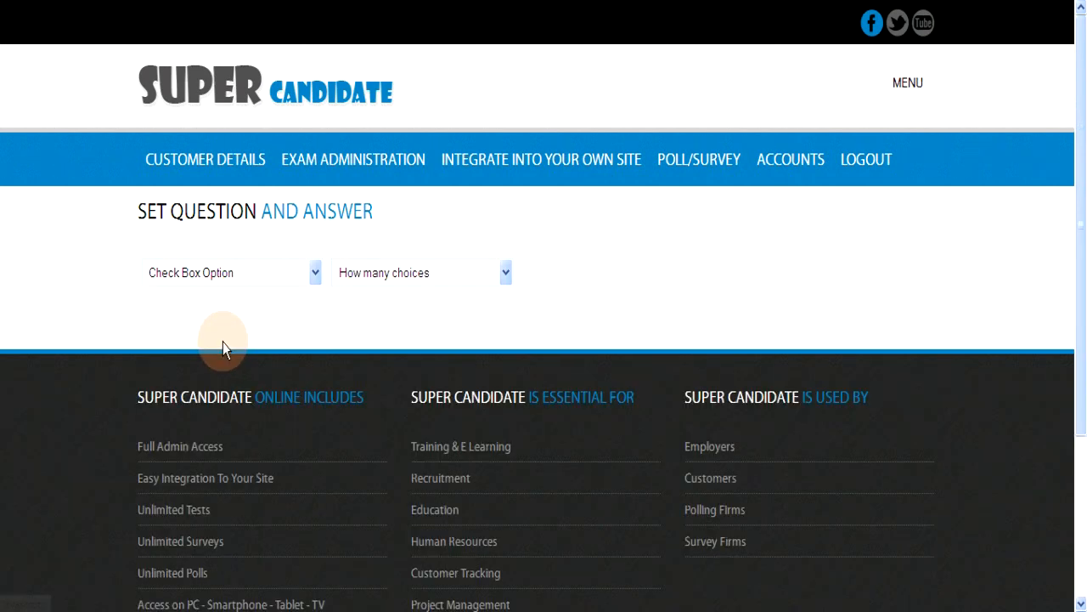
left_click(505, 274)
left_click(354, 357)
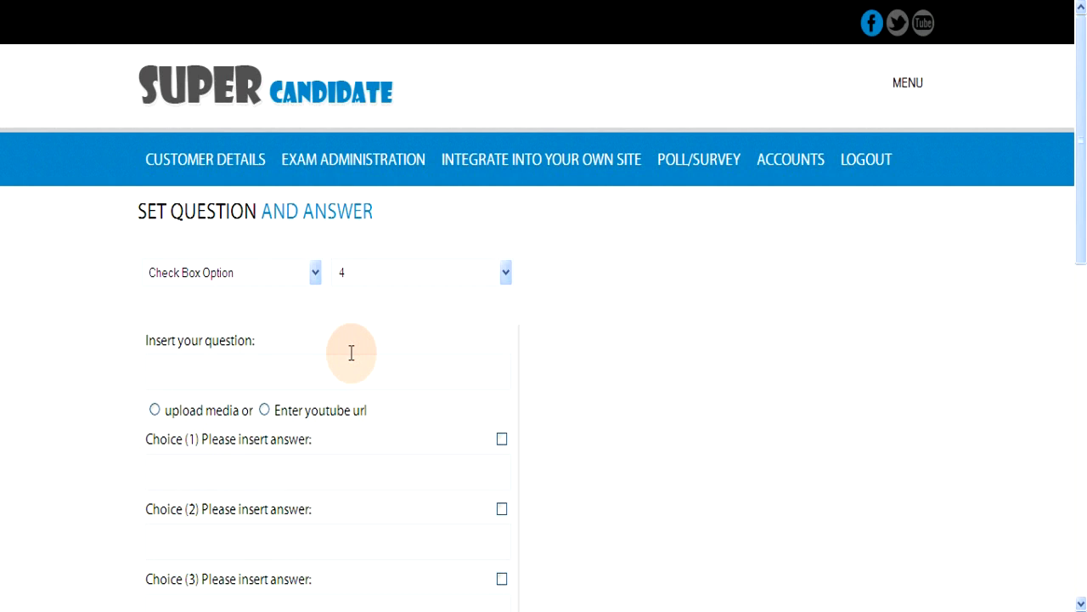
Step: Enter the question 'History can mean two things' and choice 1 'History means 'His Story''
left_click(298, 373)
type("History ")
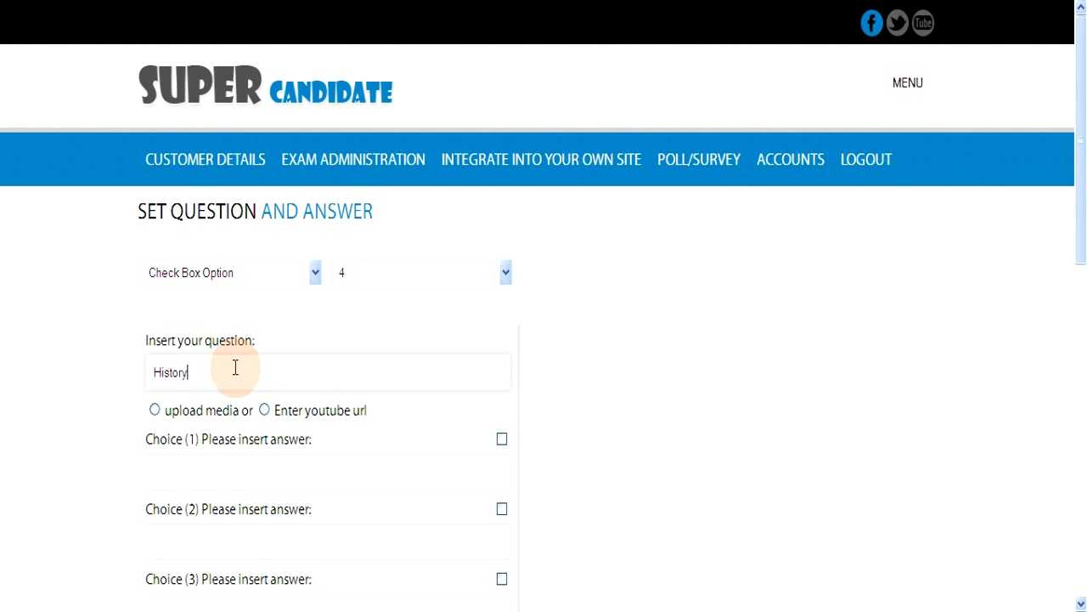
type("can mean two things")
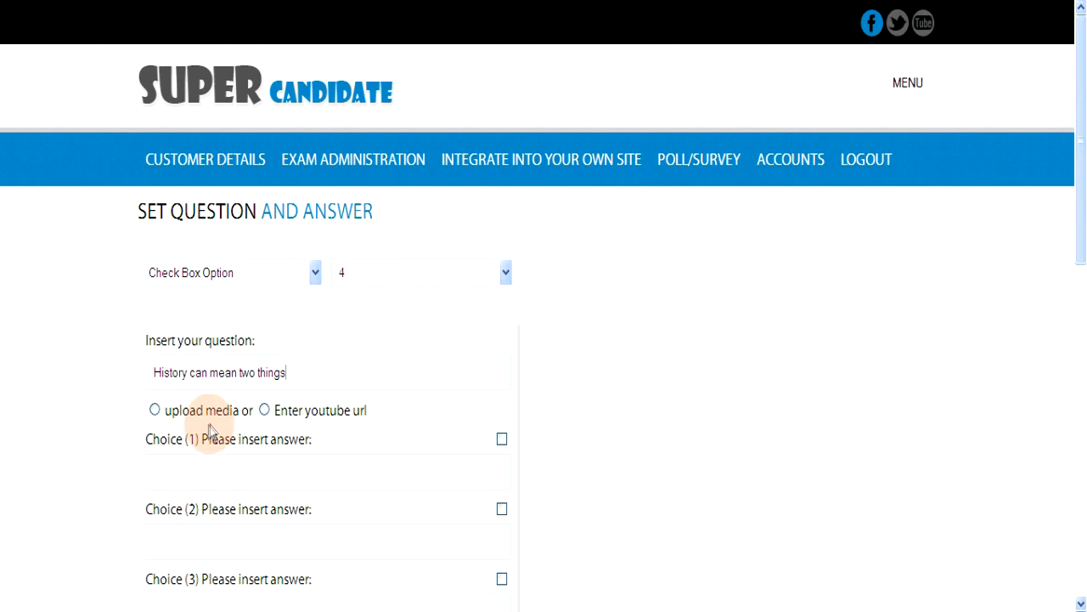
left_click(197, 474)
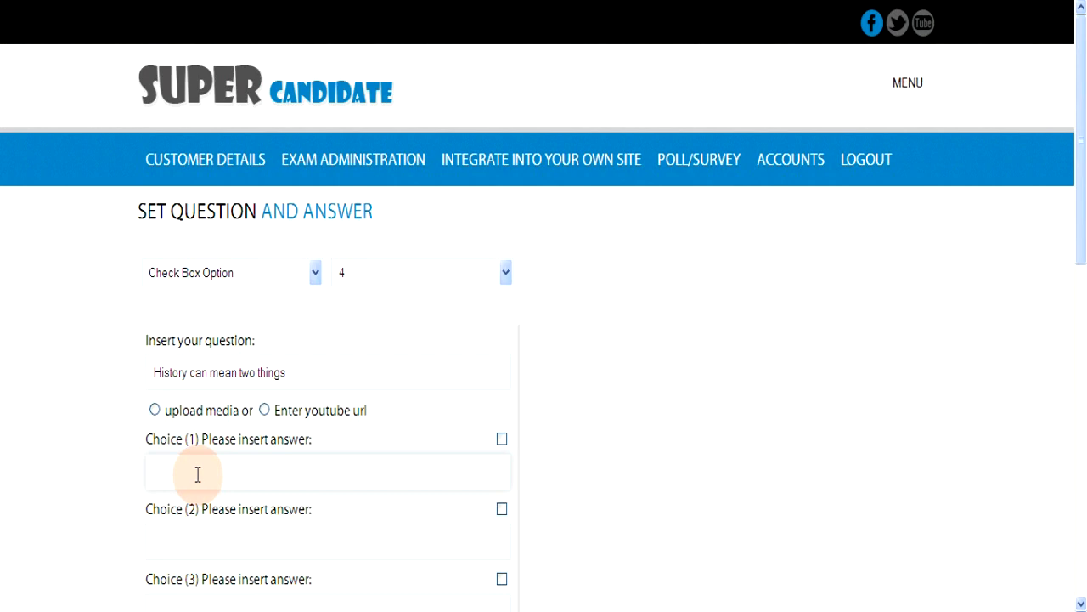
scroll(197, 474, "down", 3)
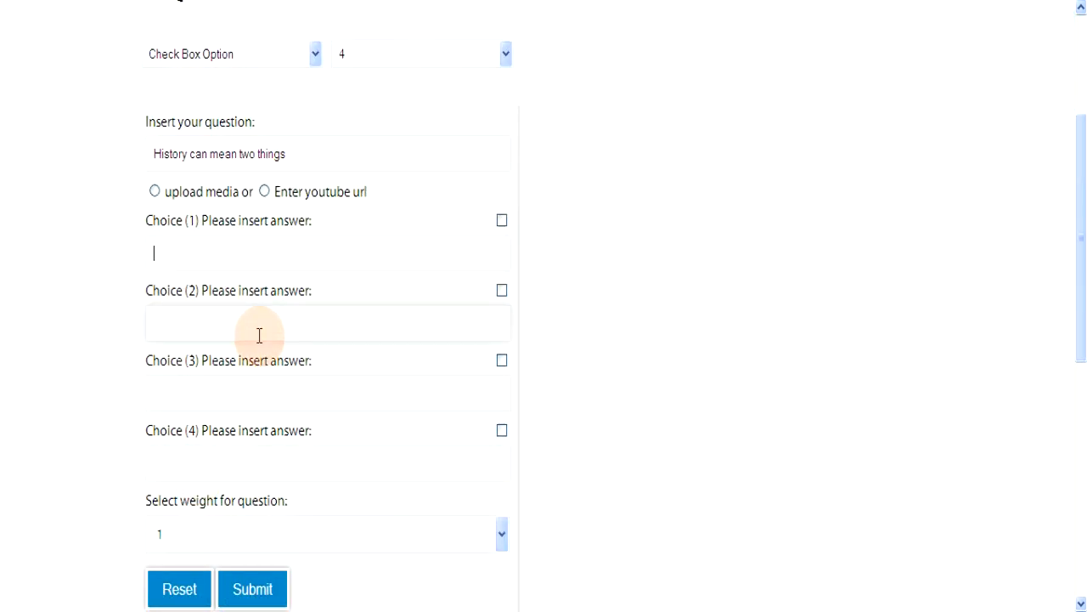
type("History means 'His Stor")
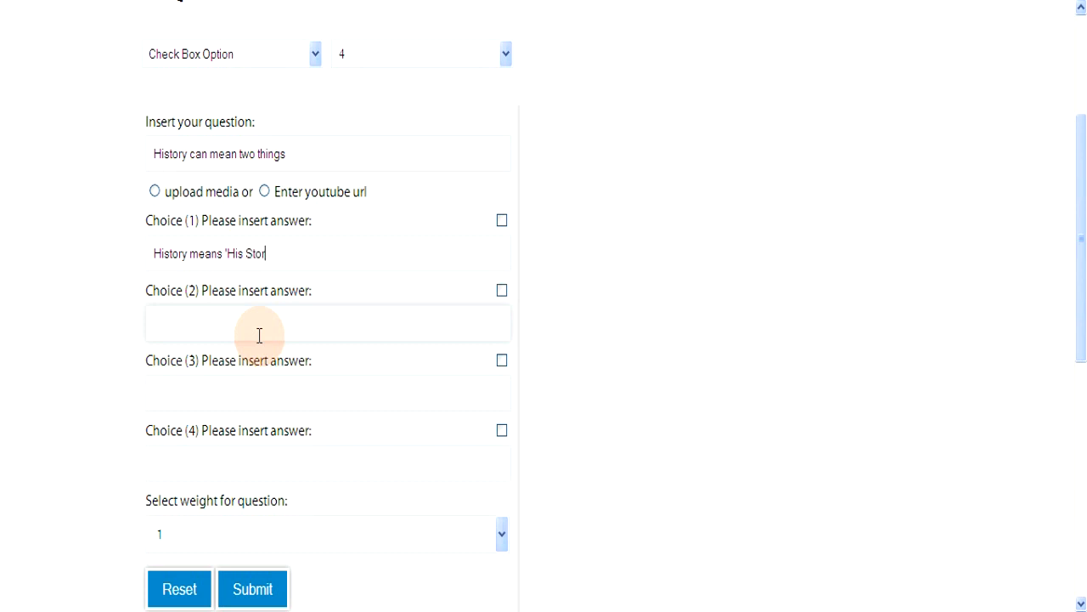
type("y'")
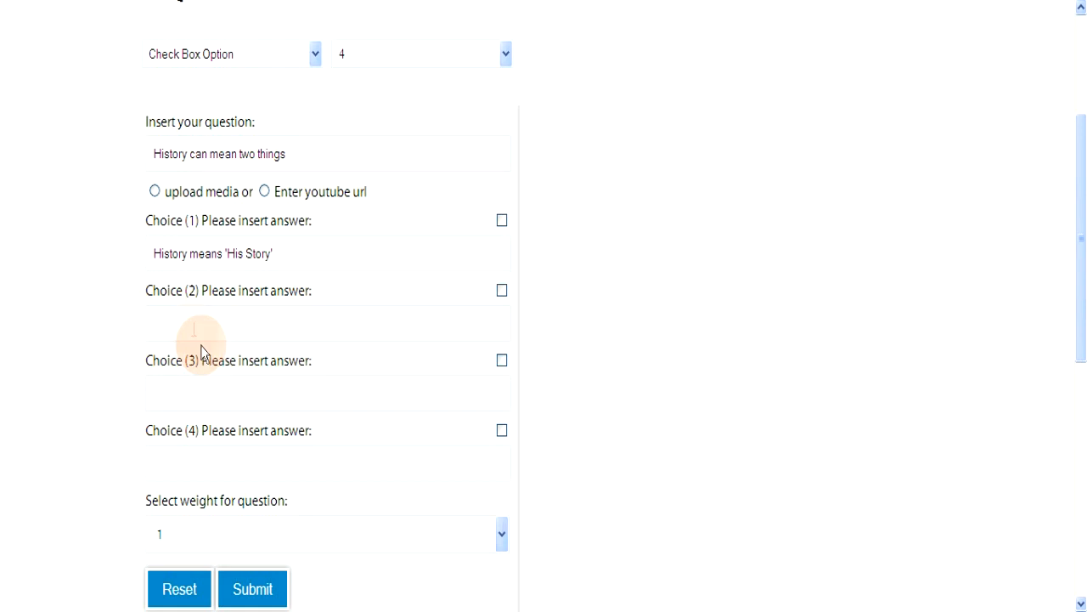
Step: Fill choices 2–4: past events description, future events description, and 'A type of carpet'
left_click(193, 321)
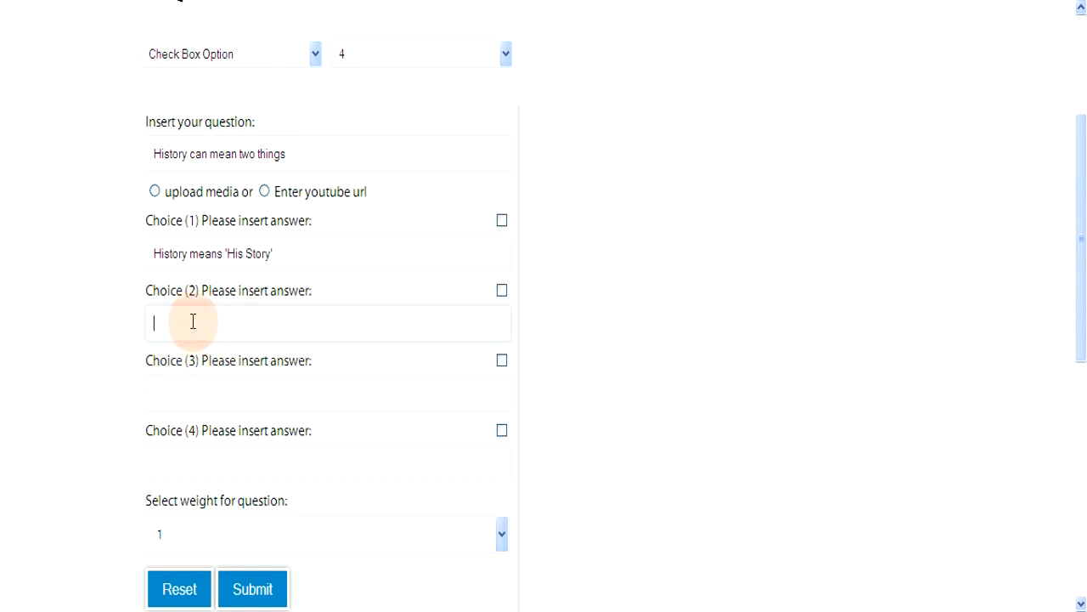
type("It is a description of past events")
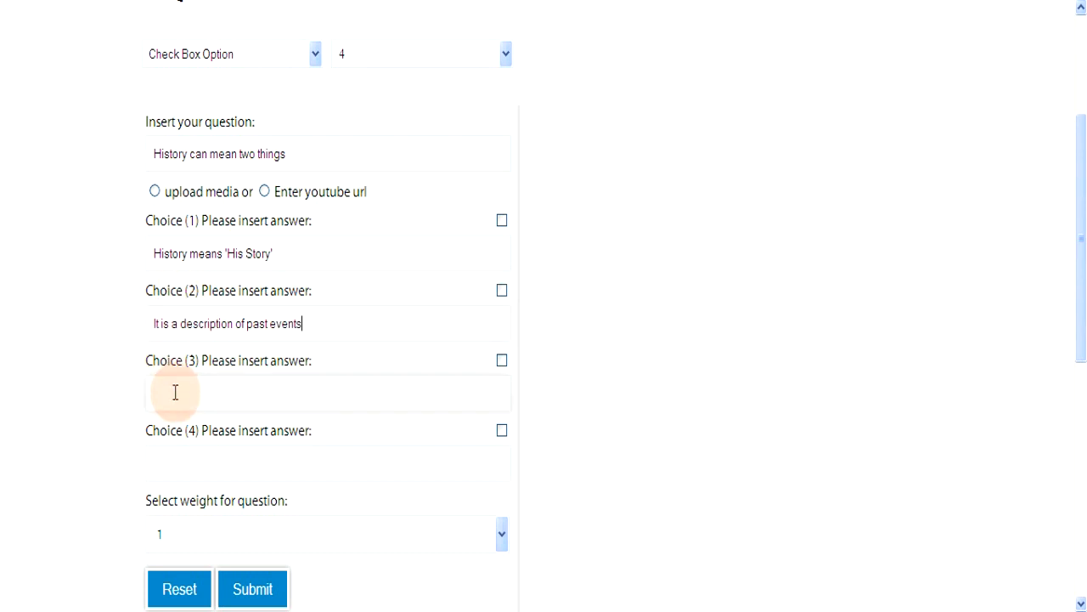
type("It is a description of future events")
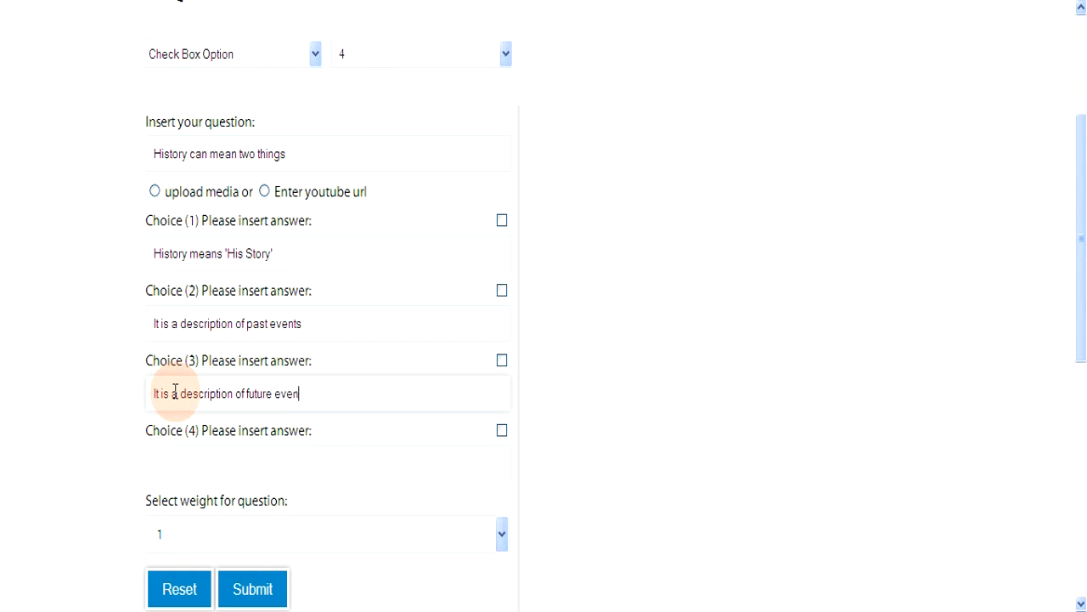
left_click(184, 466)
type("A")
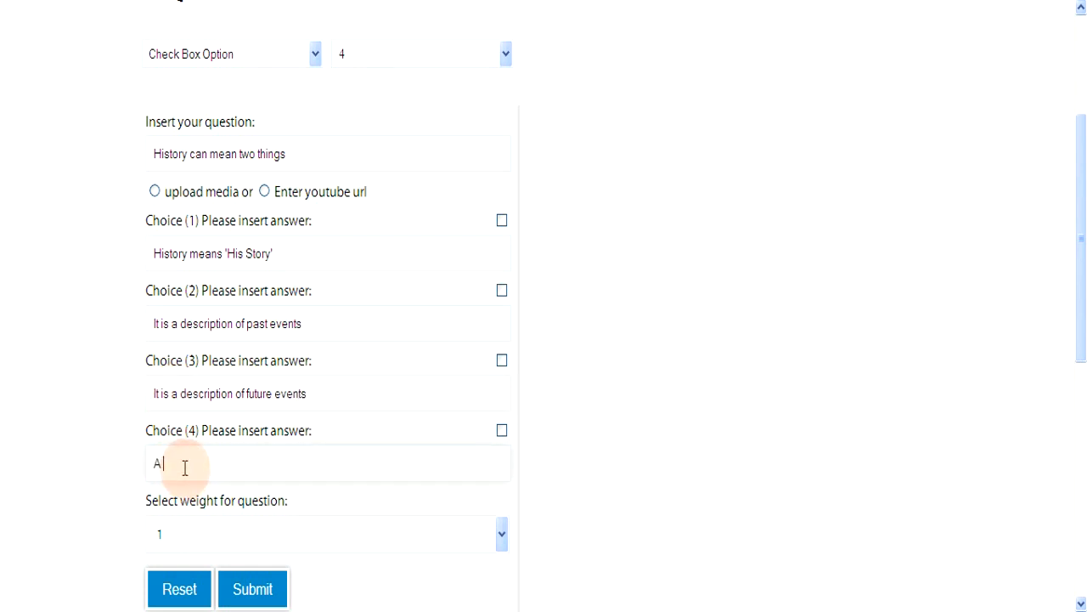
type(" type of carpet")
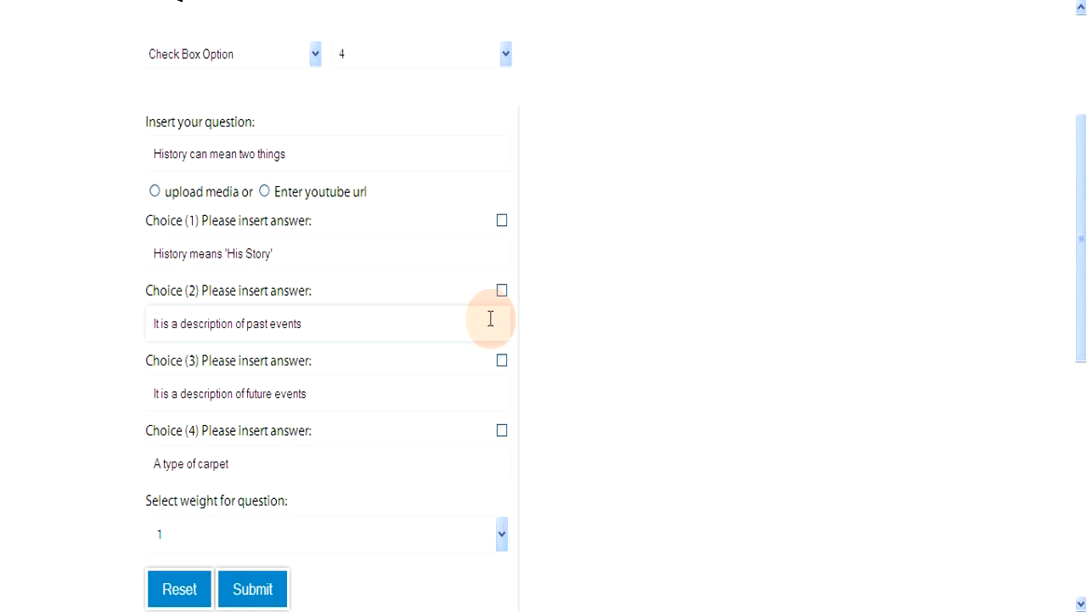
Step: Mark choices 1 and 2 as correct and set the question weight to 2
left_click(502, 221)
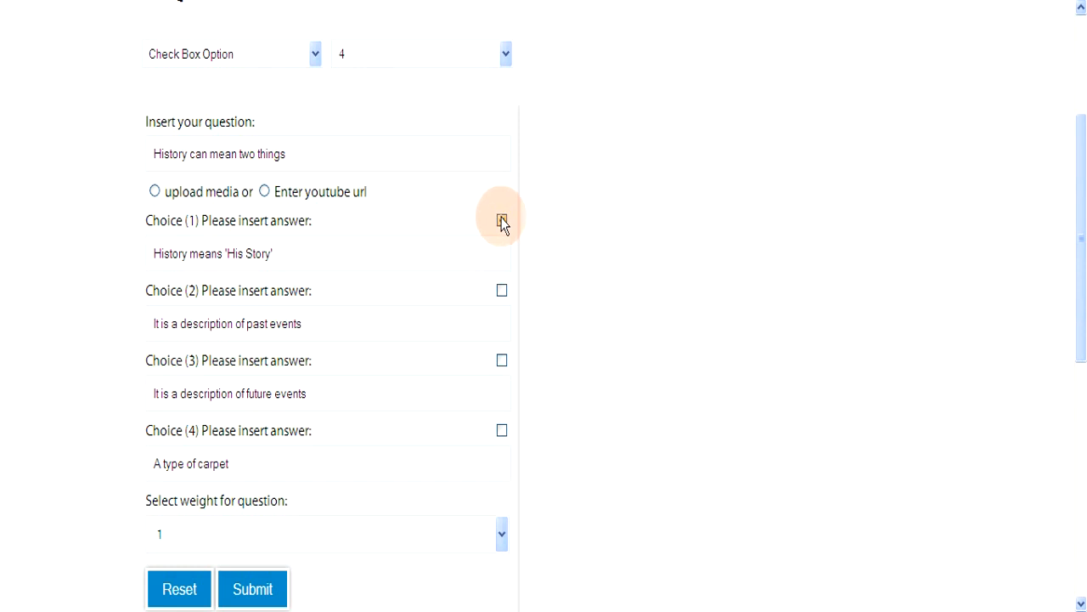
left_click(502, 292)
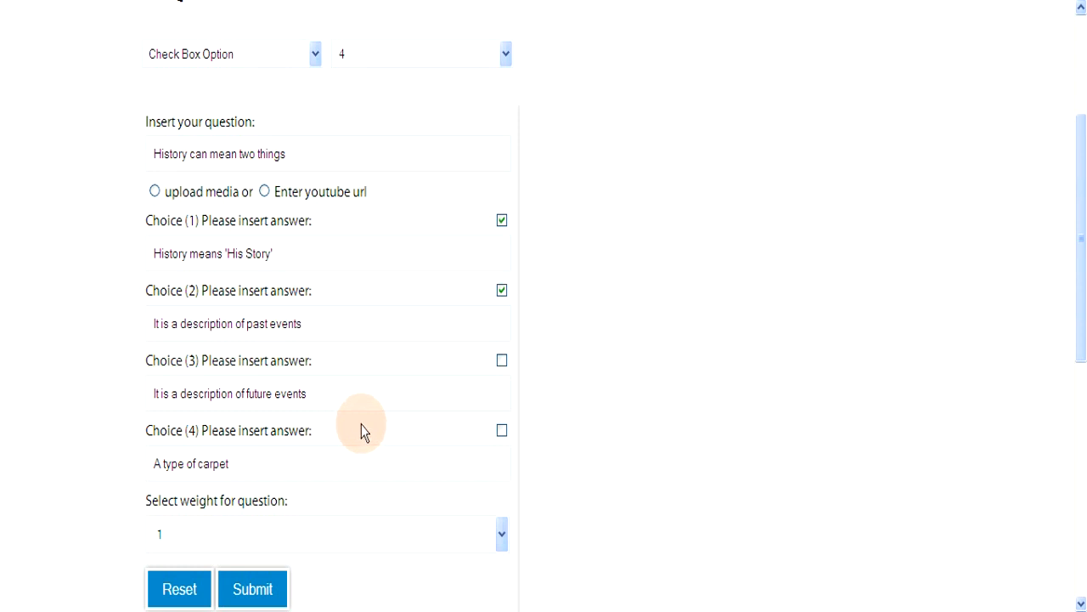
left_click(501, 535)
left_click(187, 415)
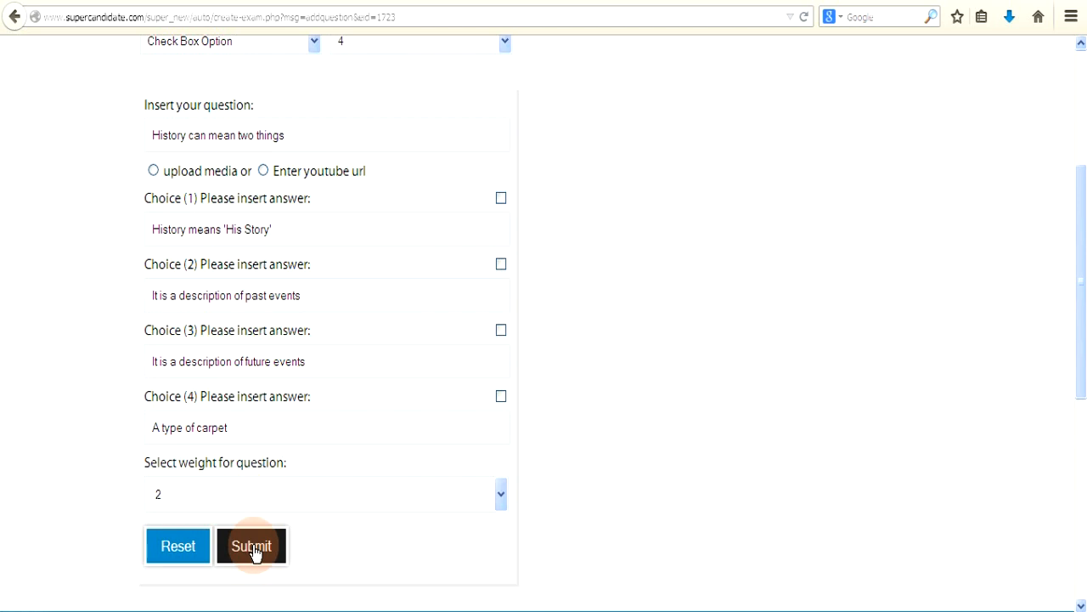
Step: Make the new question a Fill in the Blanks type with two blanks
scroll(246, 535, "up", 5)
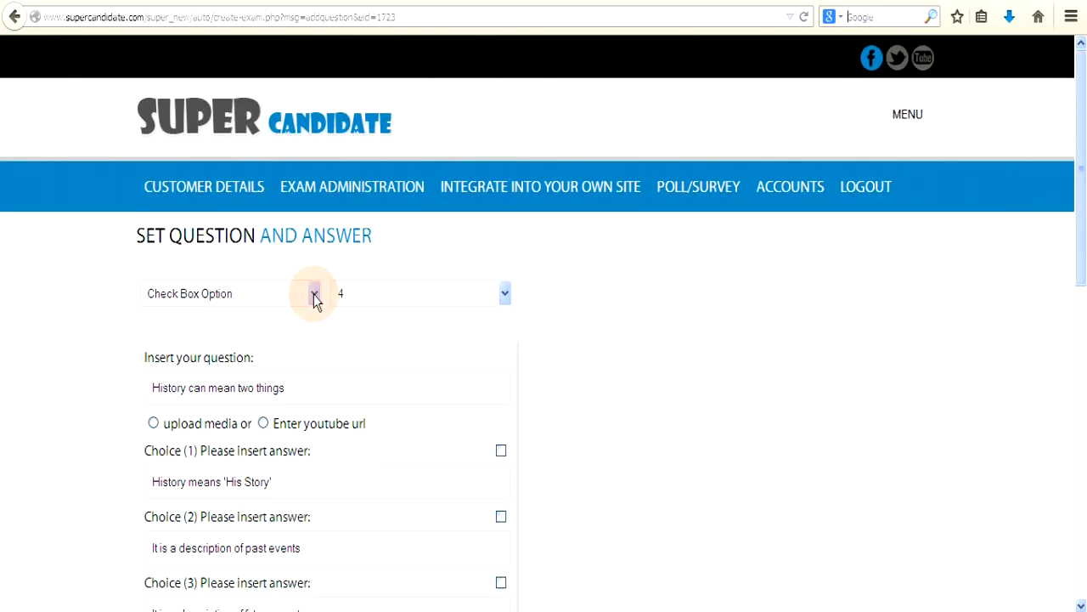
left_click(315, 297)
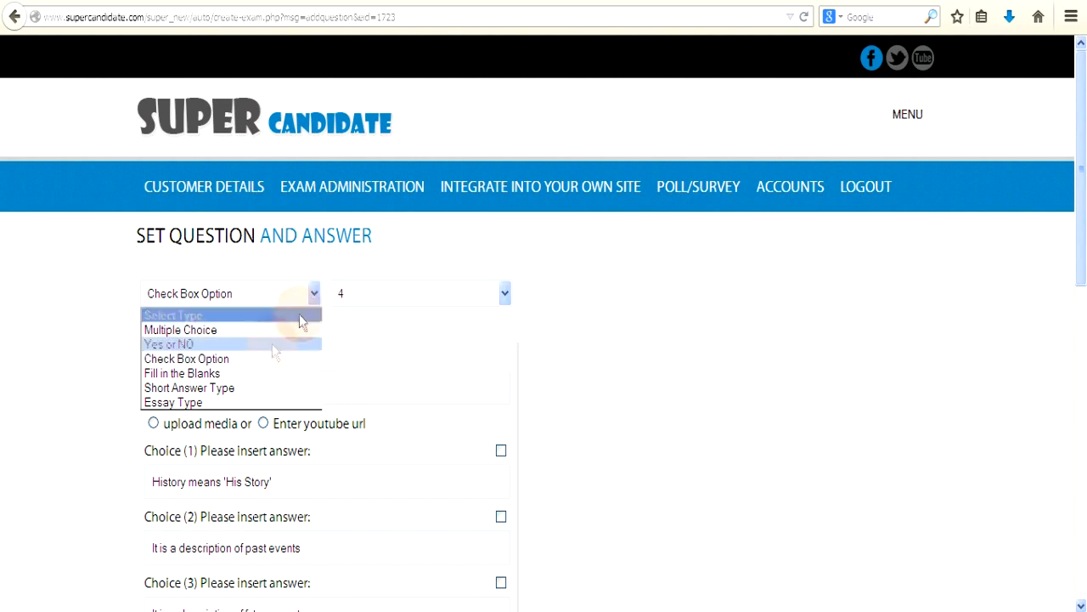
left_click(244, 374)
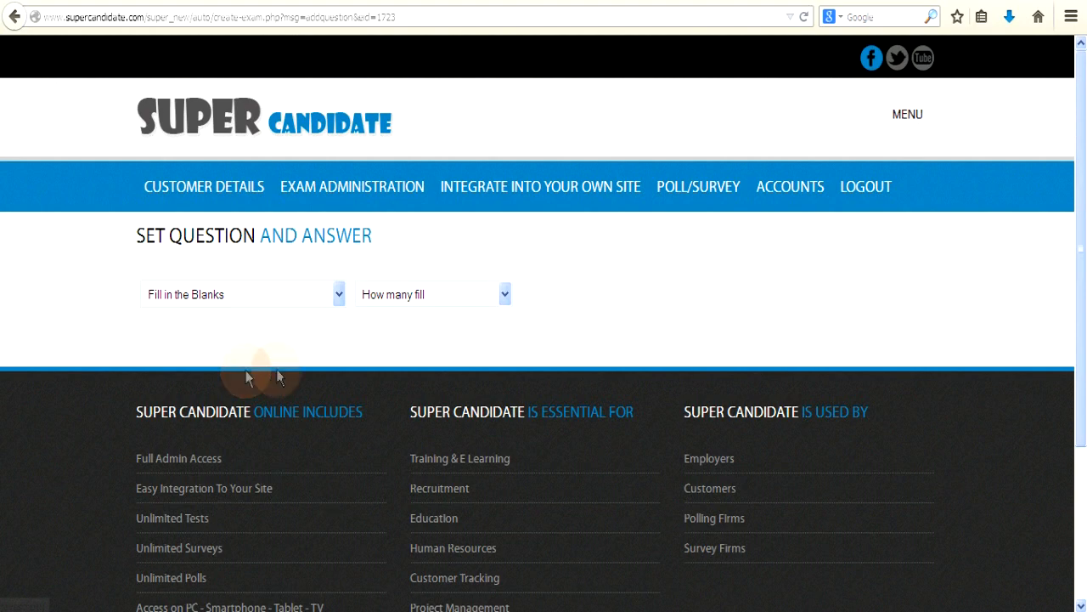
left_click(507, 294)
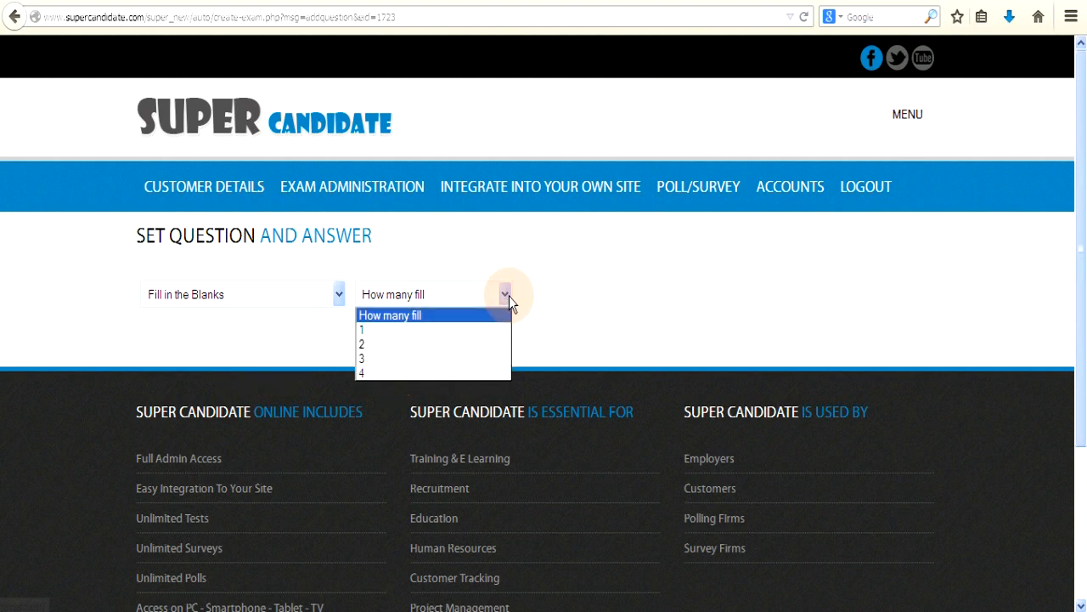
left_click(367, 344)
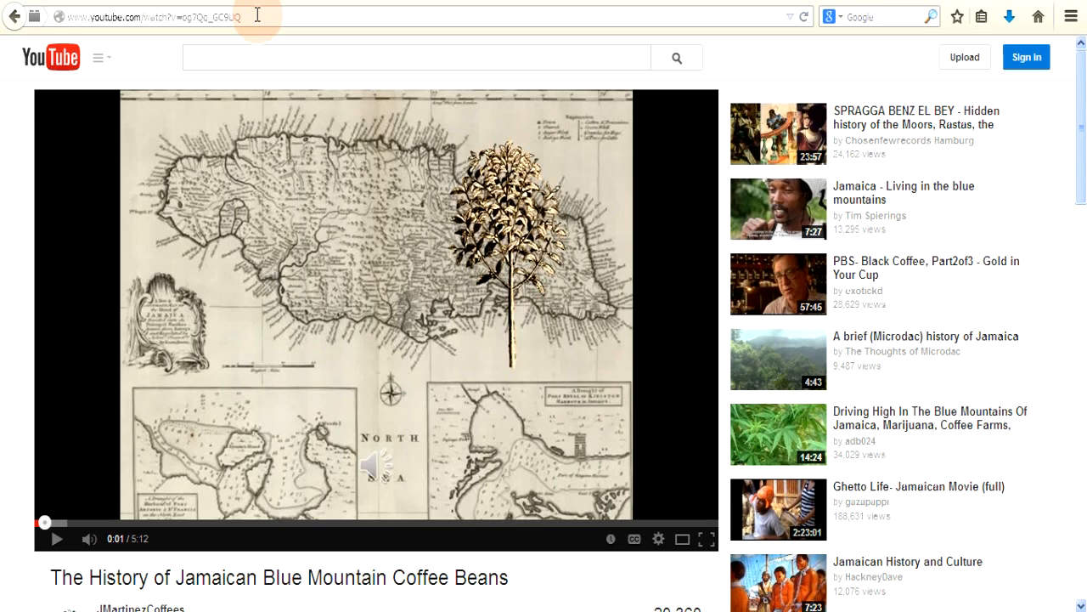
Step: Select the YouTube coffee-history video's full web address in the address bar
left_click_drag(258, 16, 60, 16)
key("ctrl+c")
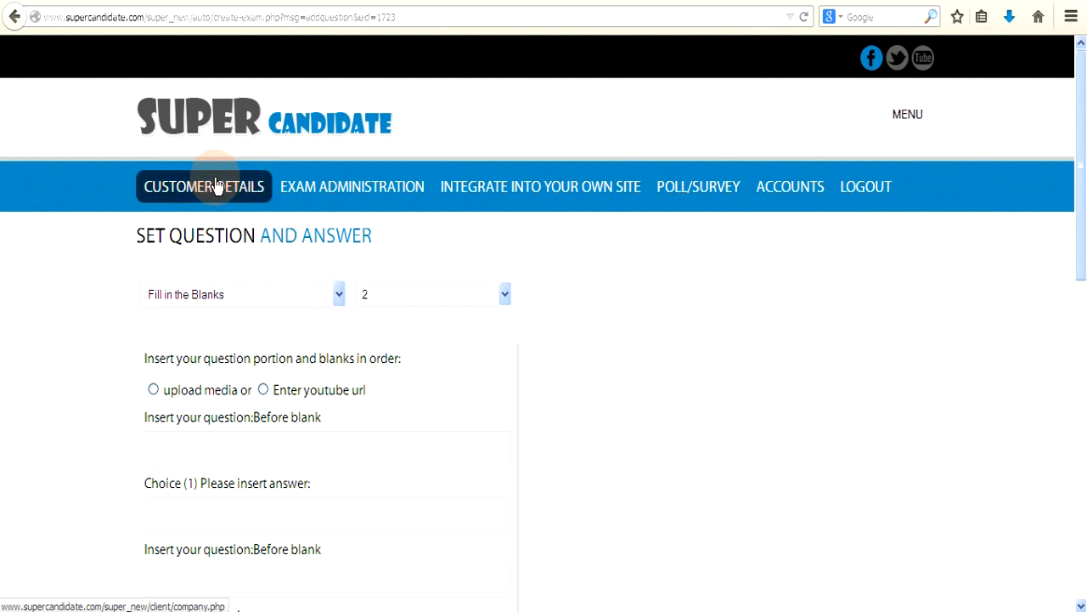
scroll(216, 186, "down", 2)
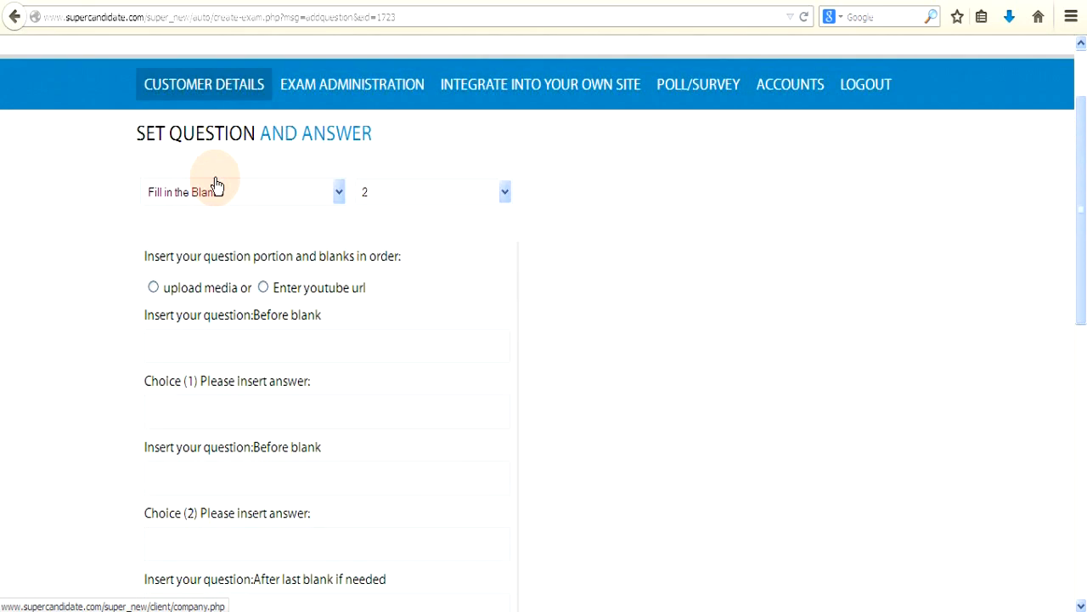
left_click(262, 287)
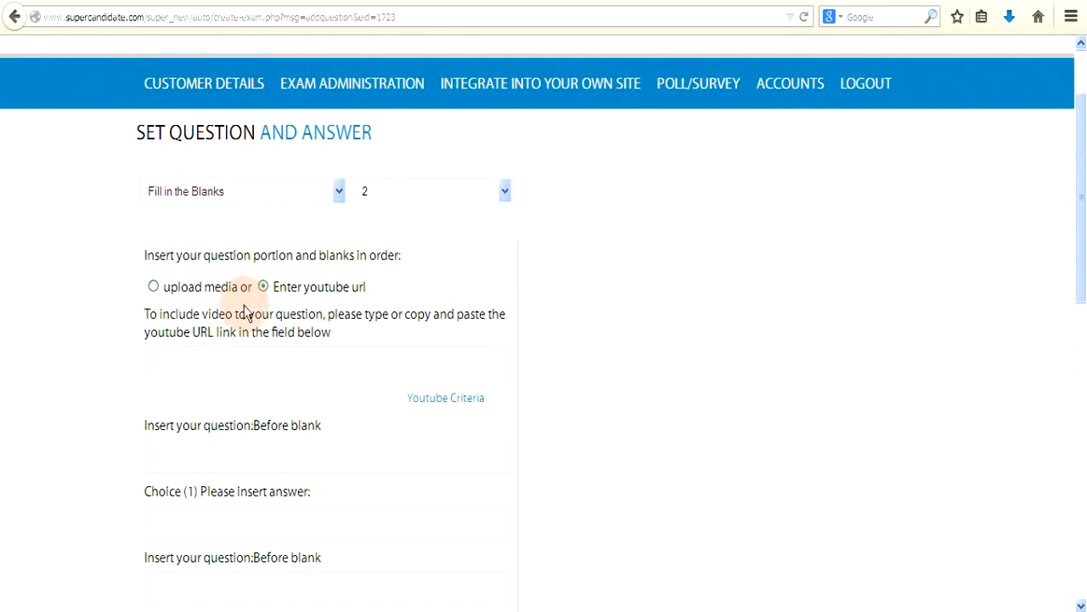
left_click(187, 365)
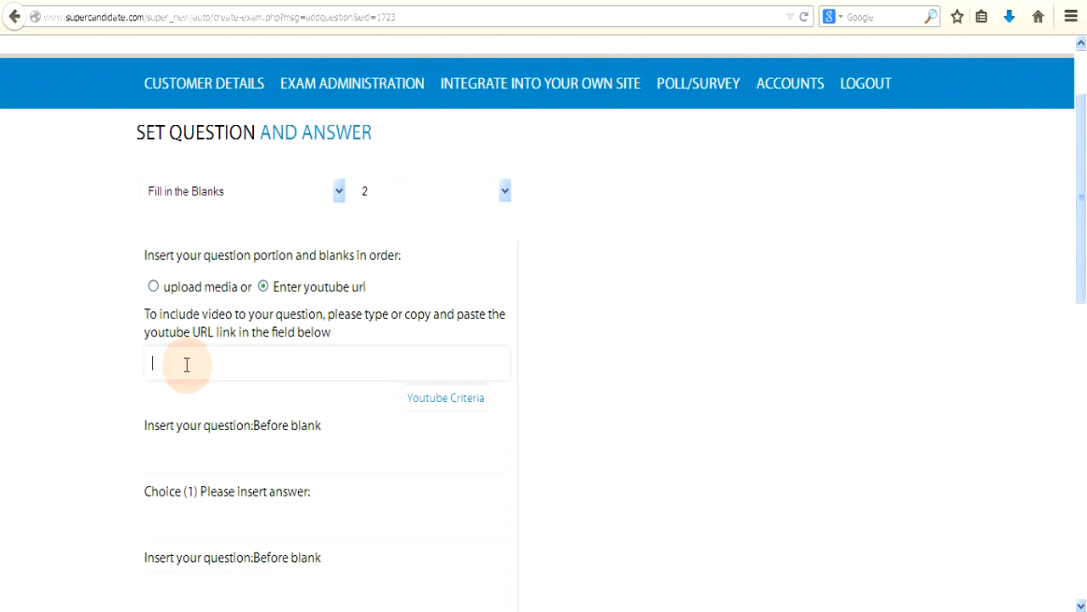
right_click(187, 364)
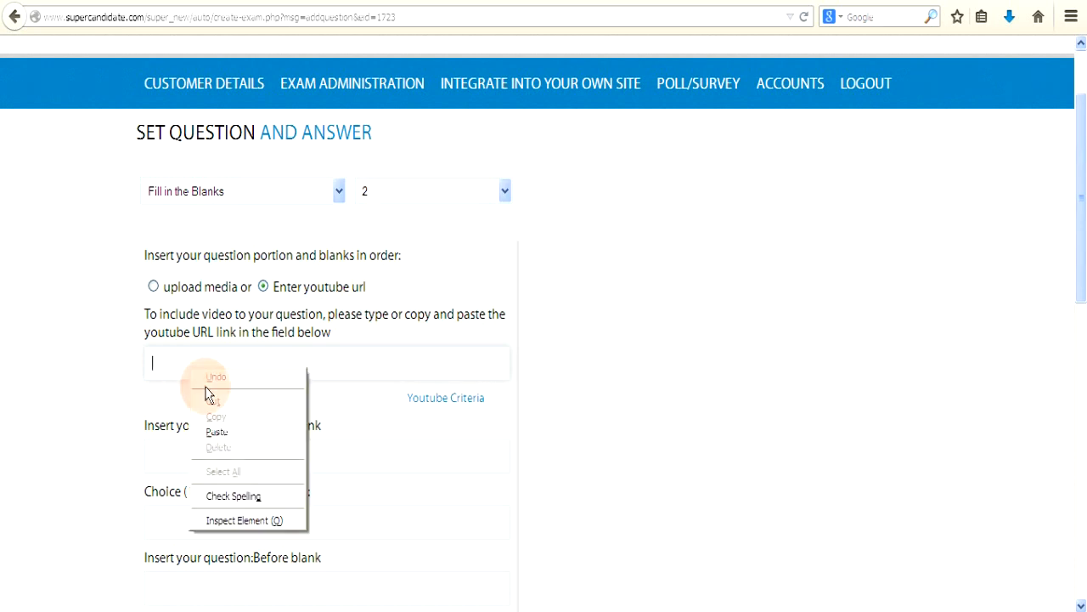
left_click(229, 433)
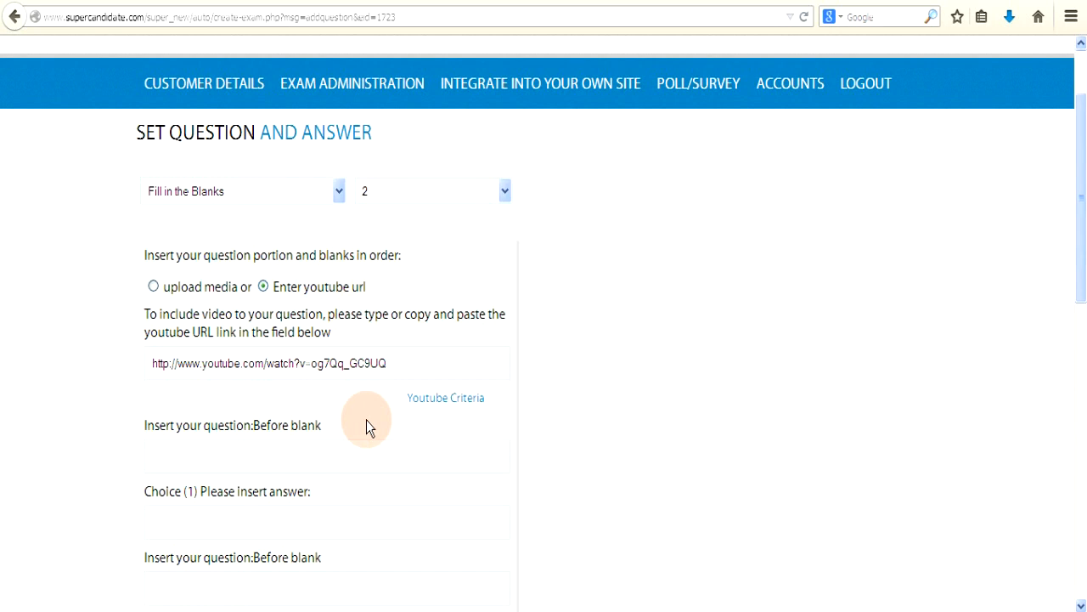
left_click(168, 367)
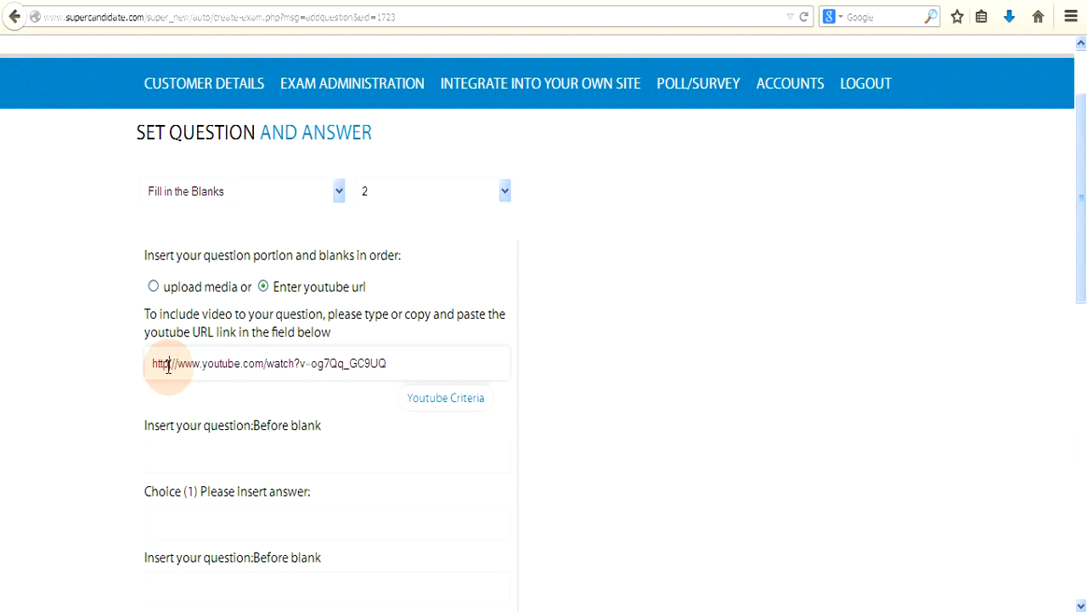
type("s")
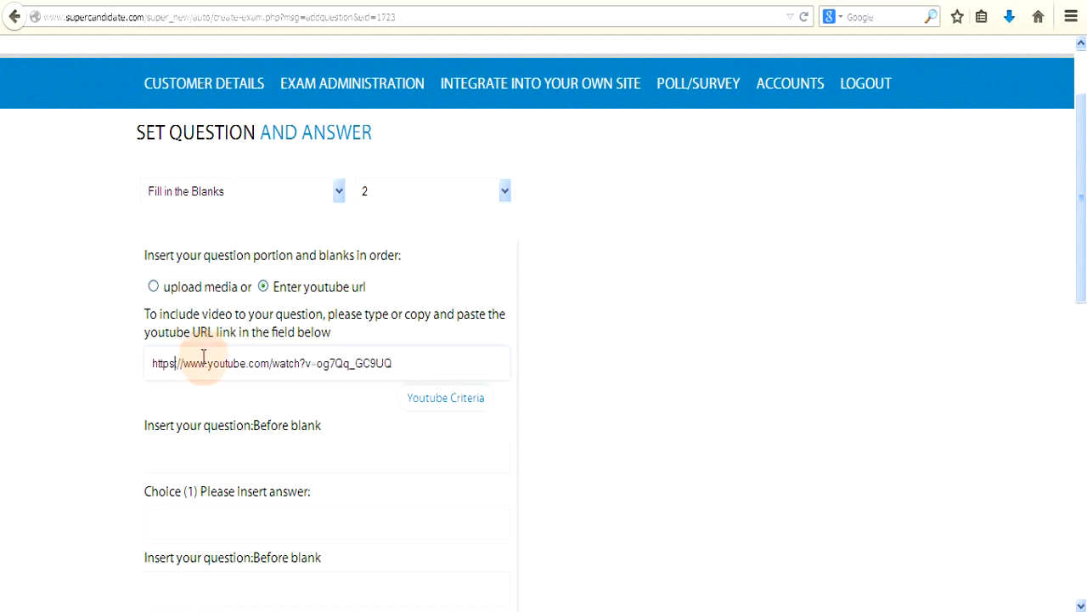
key("BackSpace")
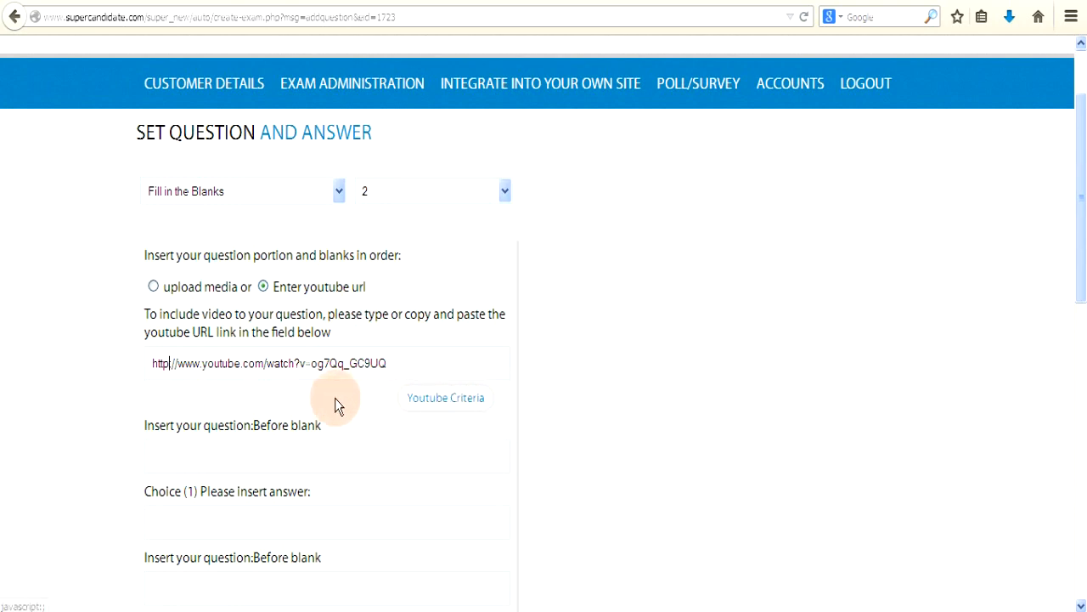
scroll(322, 397, "down", 2)
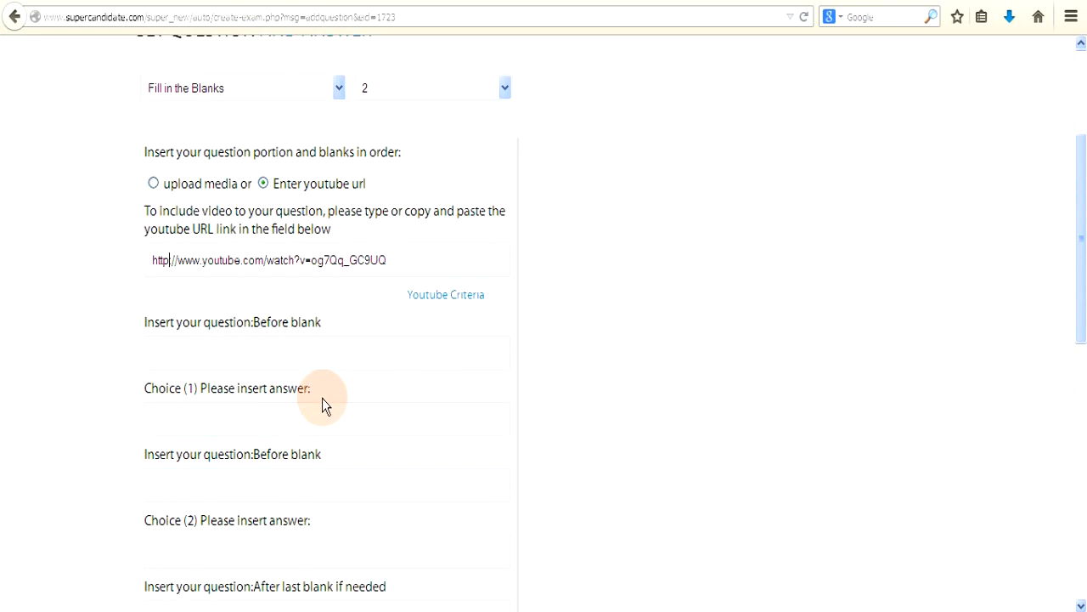
Step: Enter 'Coffee was introduced into Jamaica by' before the first blank, with the introducer's name as answer
left_click(207, 355)
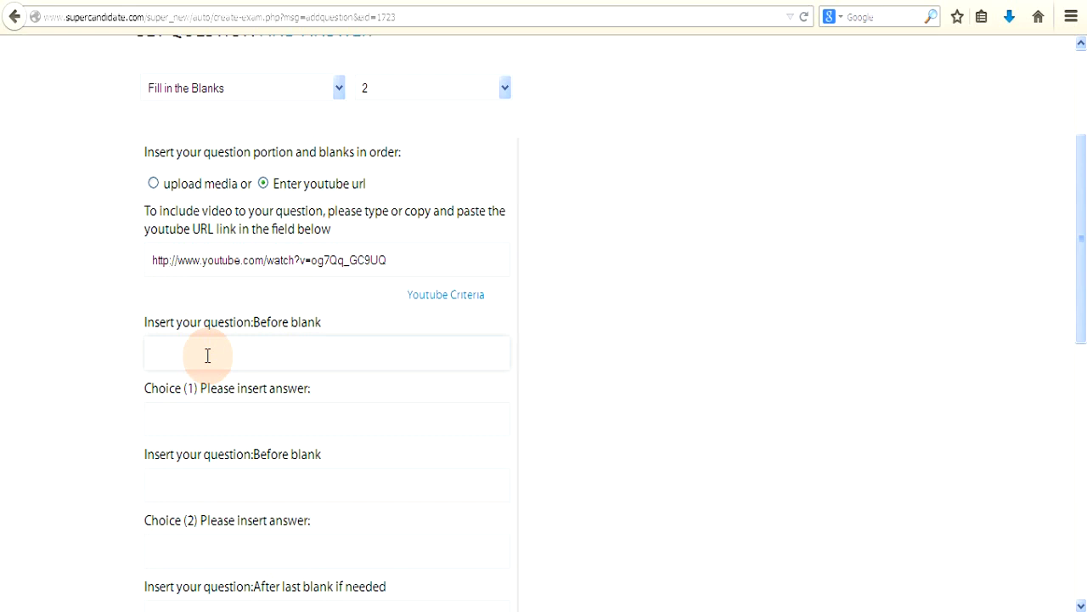
left_click(207, 355)
type("Coffee was introduced into Jamaic")
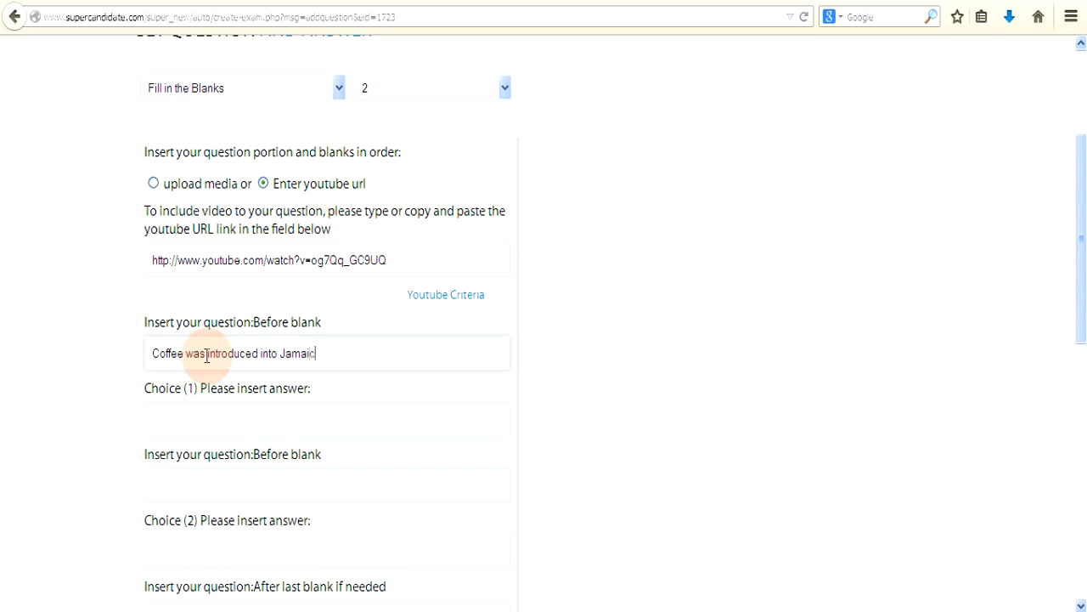
type("a by")
left_click(163, 425)
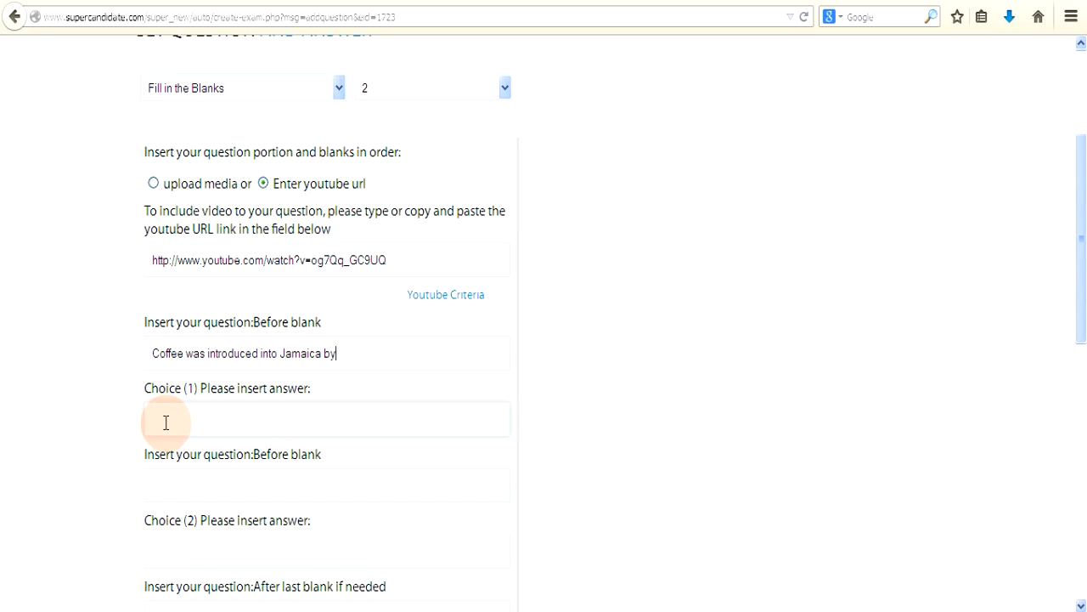
type("Nicholas Lawes")
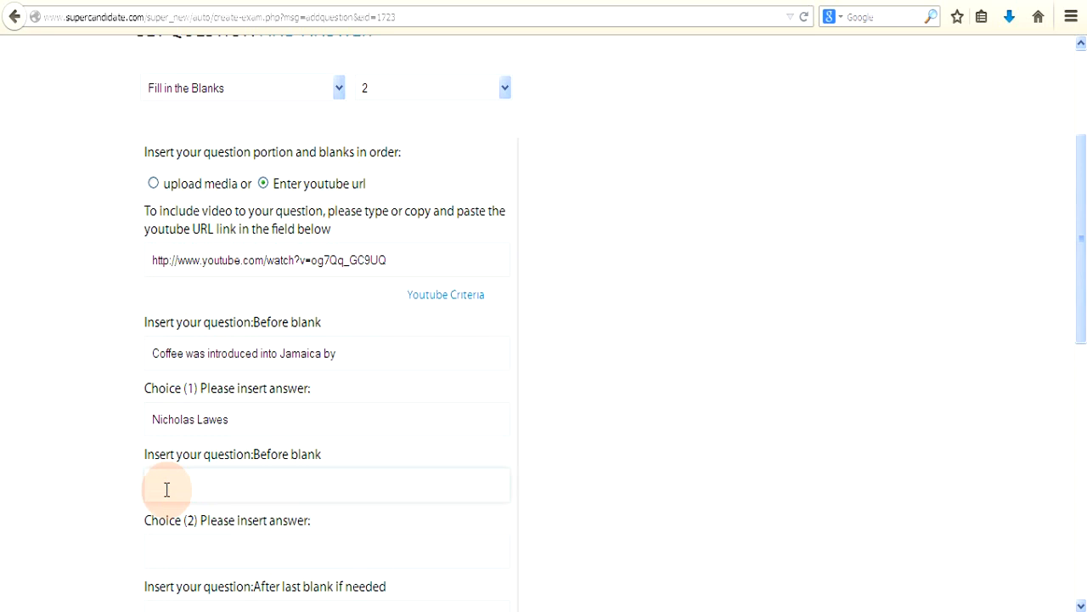
Step: Enter 'who was the first' before the second blank, with answer 'Governor'
type("who was the first")
left_click(186, 548)
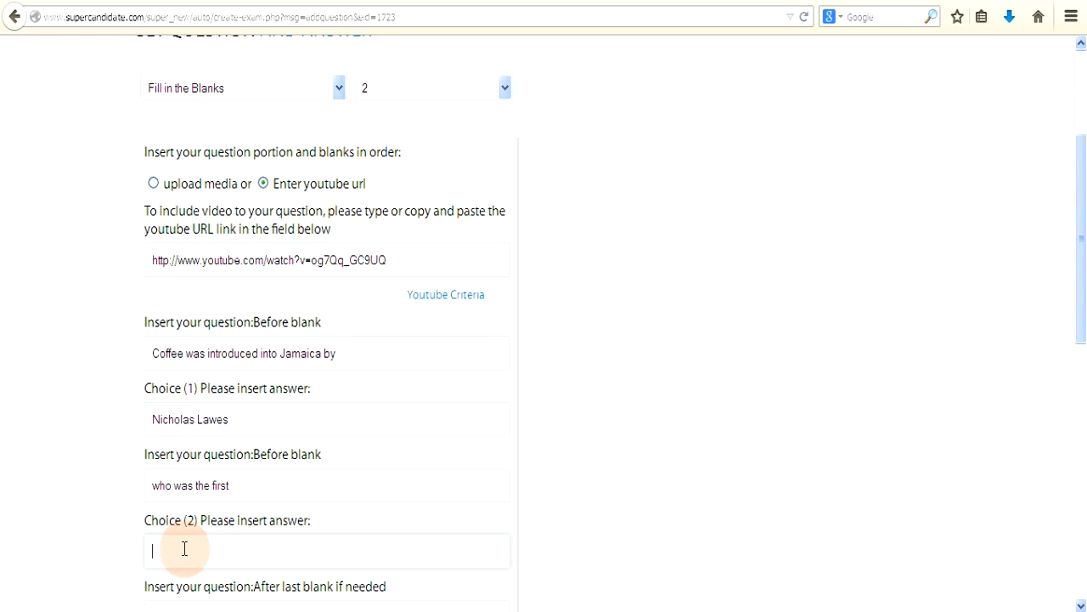
type("Govern")
key("BackSpace")
key("BackSpace")
key("BackSpace")
key("BackSpace")
key("BackSpace")
key("BackSpace")
key("BackSpace")
type("Governor")
Step: End the question with 'in Jamaica' after the last blank
scroll(184, 548, "down", 2)
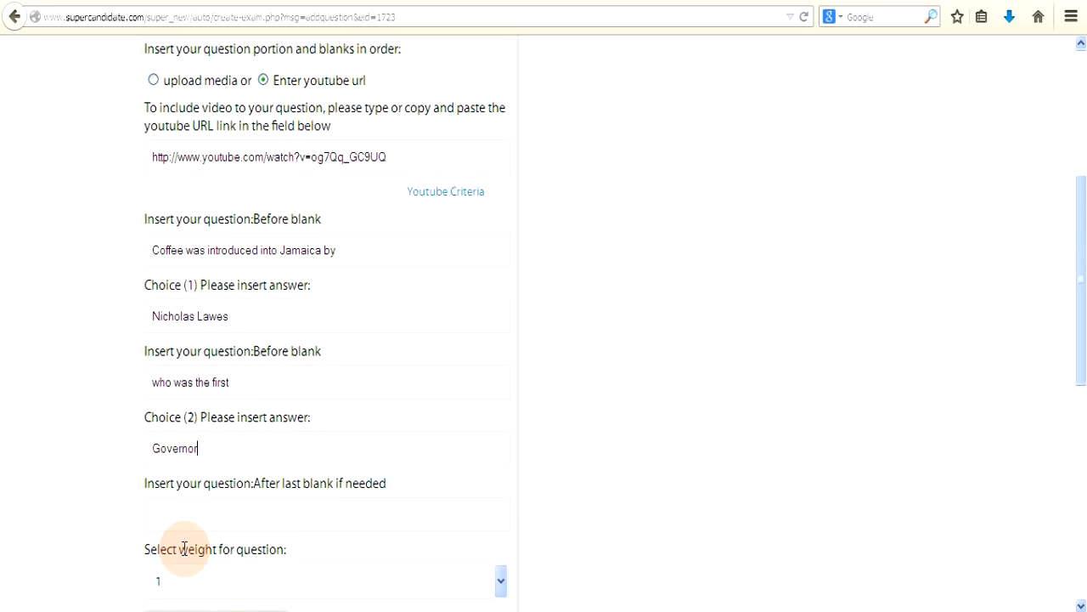
left_click(184, 511)
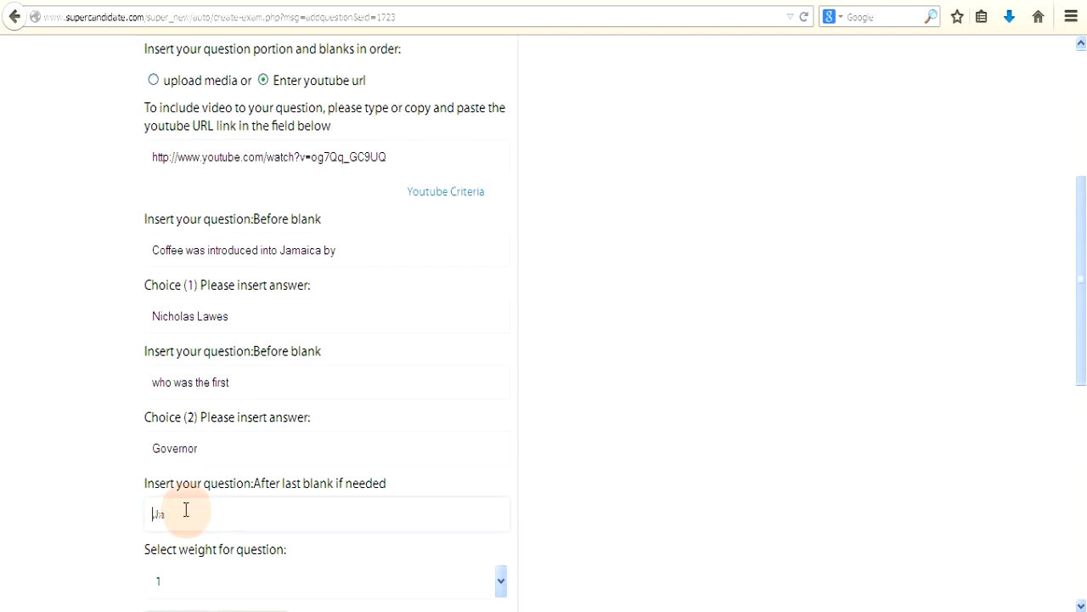
type("in Jamaica")
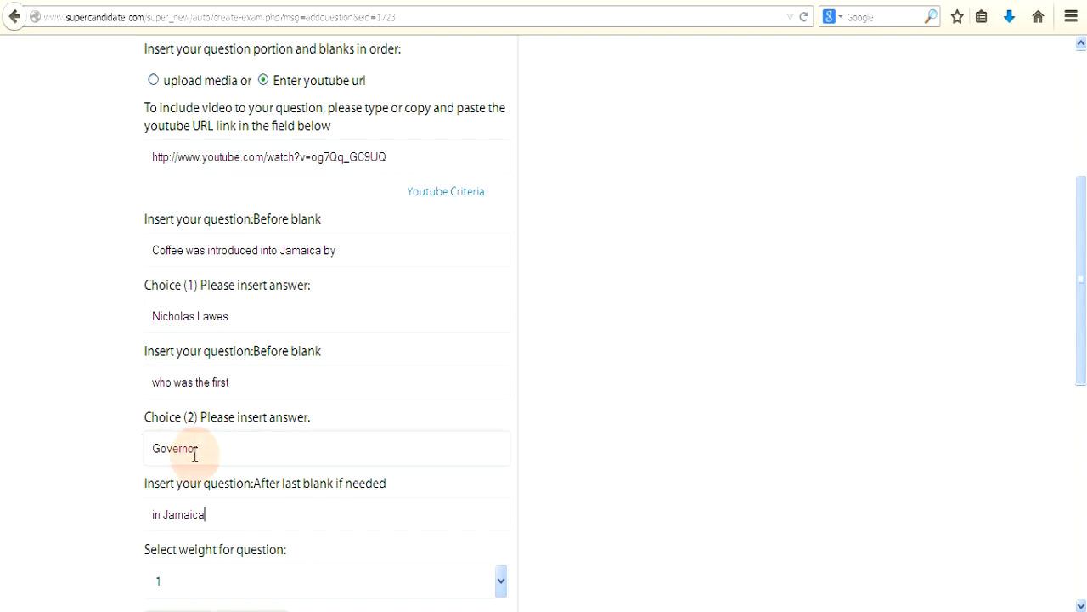
left_click(206, 513)
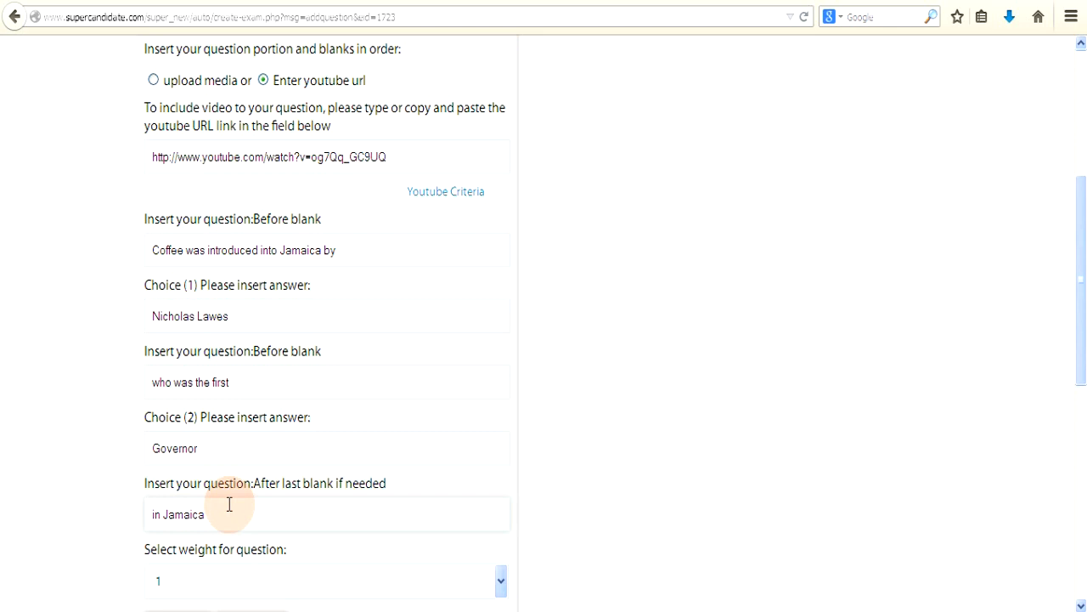
Step: Give the question a weight of 2 and submit it
left_click(503, 584)
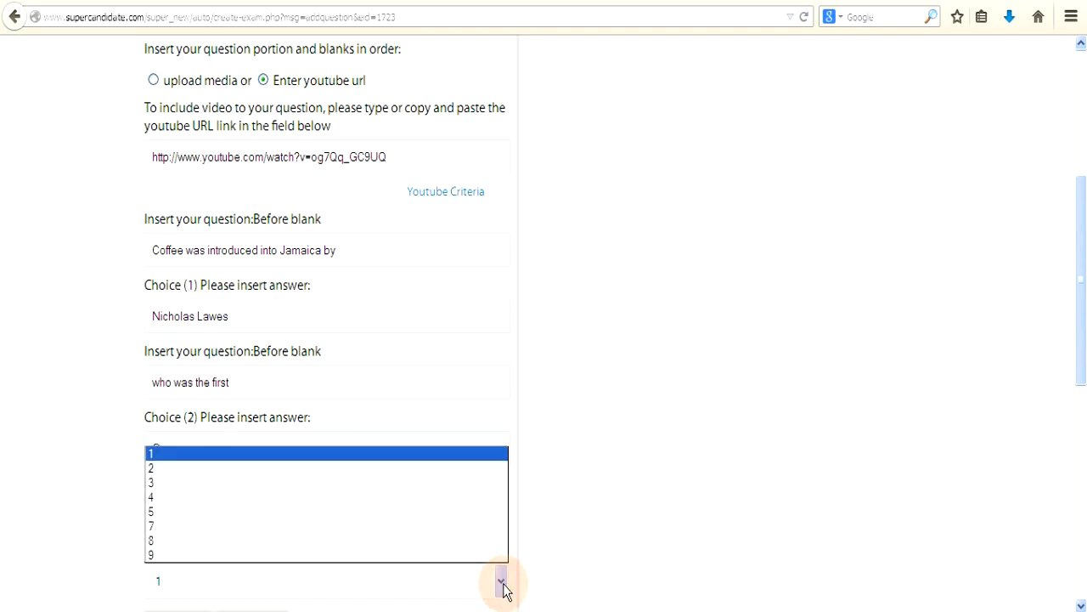
left_click(210, 466)
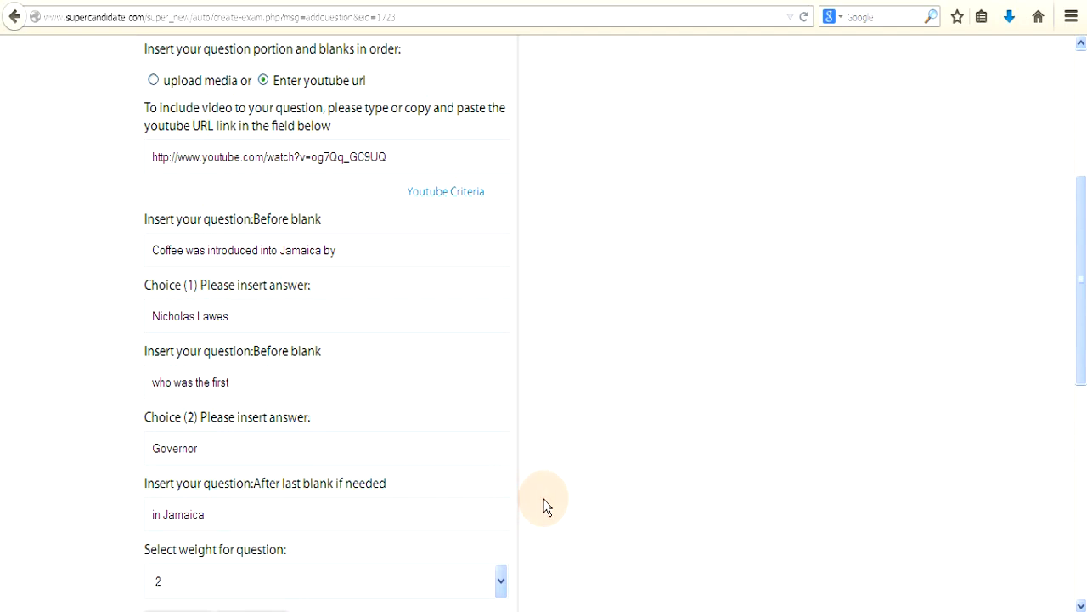
scroll(544, 506, "down", 2)
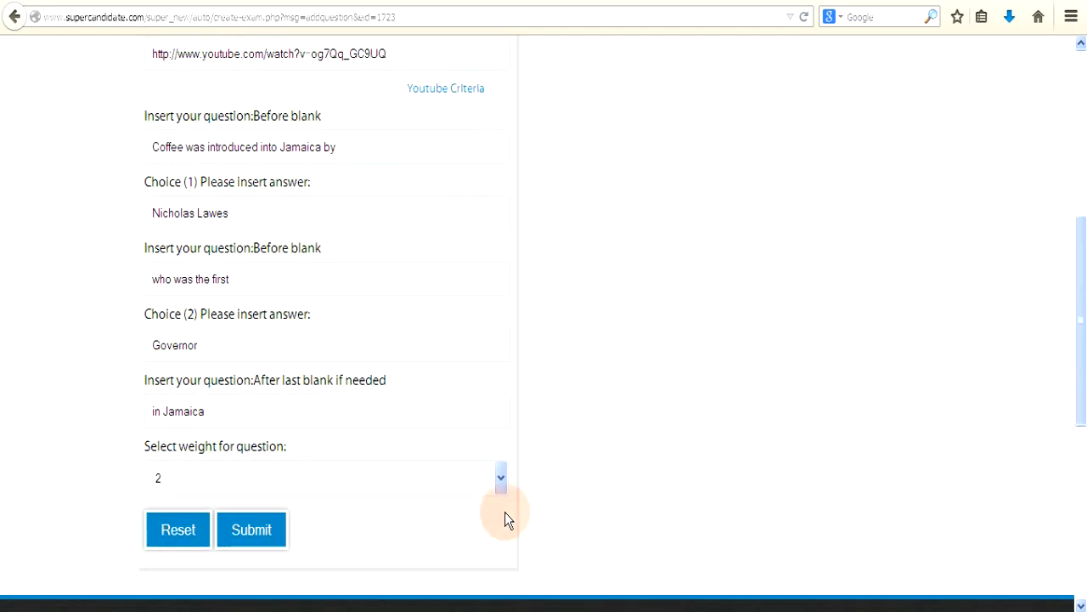
left_click(259, 532)
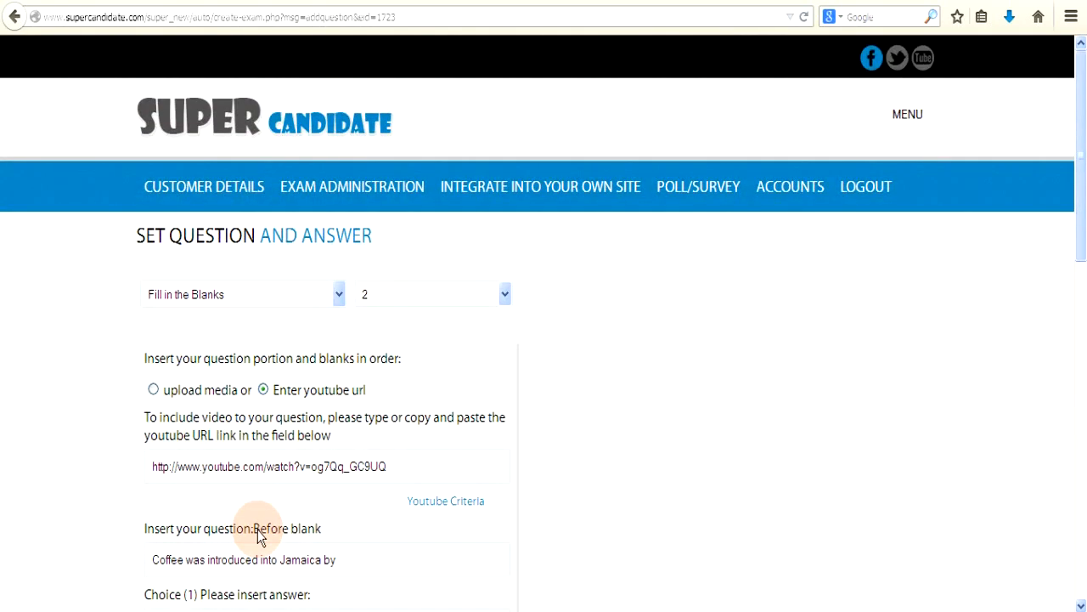
Step: Switch the question form to Short Answer Type with 2 answer choices
left_click(338, 294)
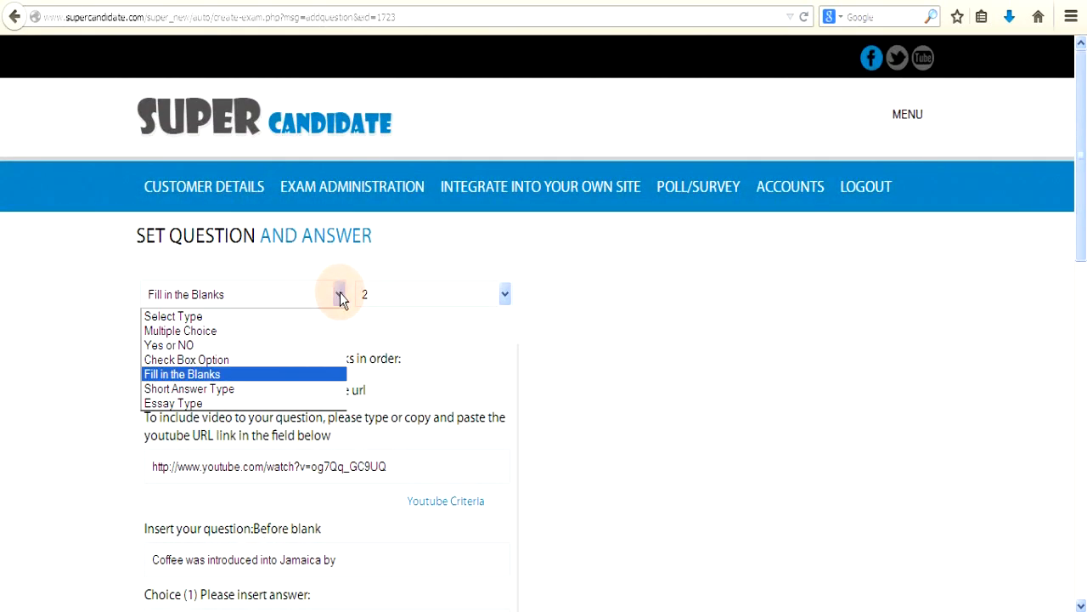
left_click(243, 391)
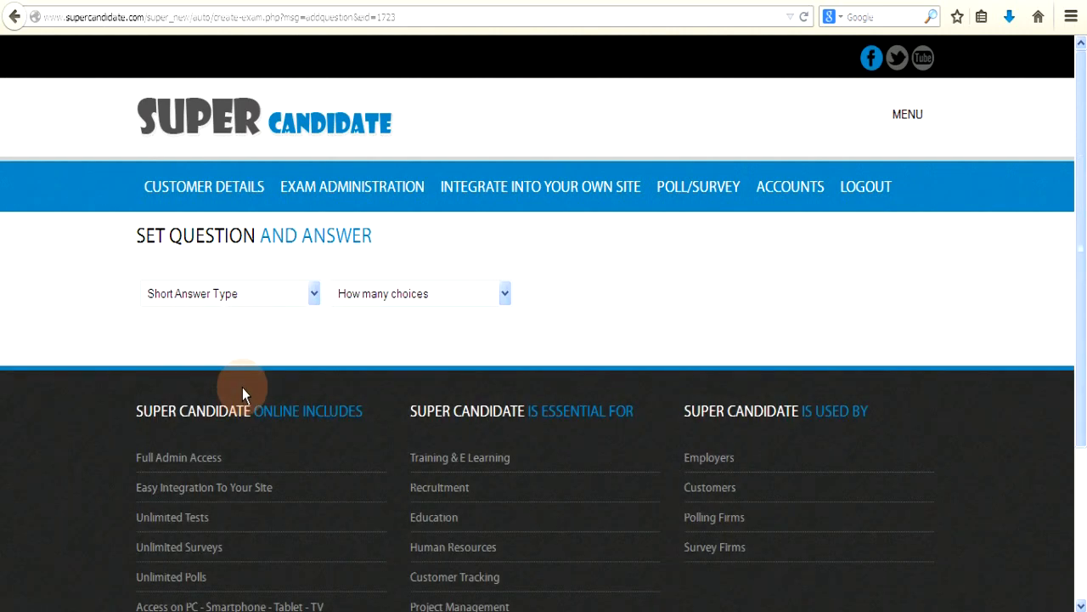
left_click(503, 294)
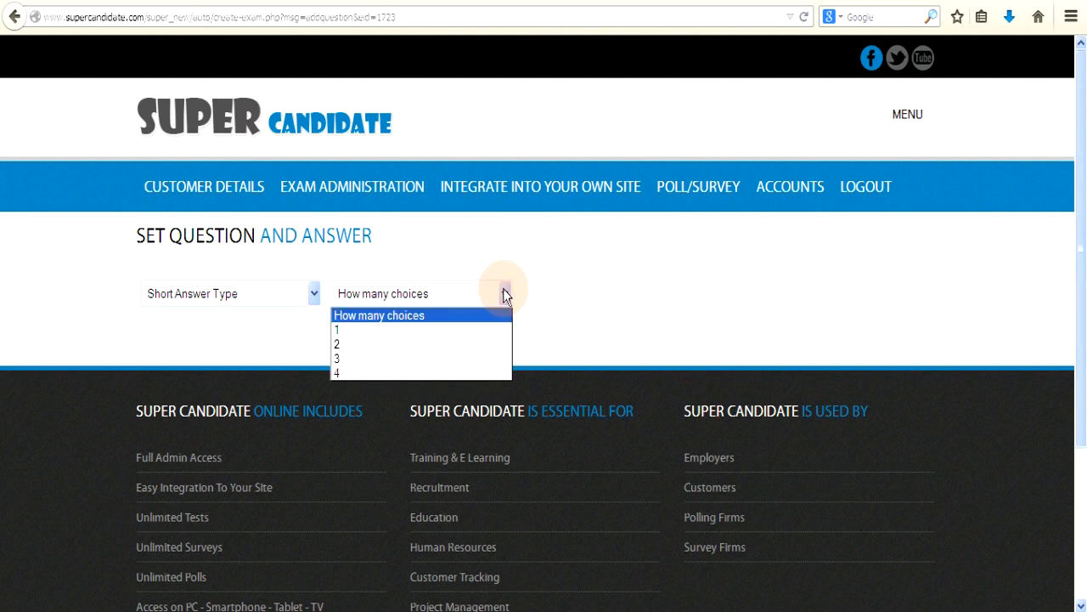
left_click(346, 341)
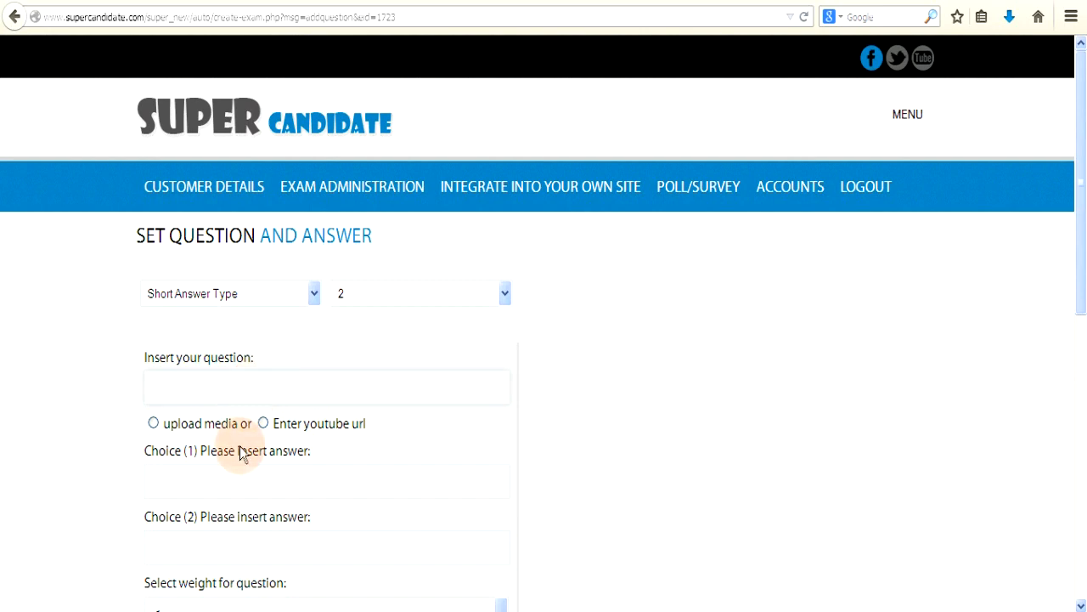
Step: Ask 'From the picture name the character and what species it is.' with answers Shi and cat
left_click(185, 383)
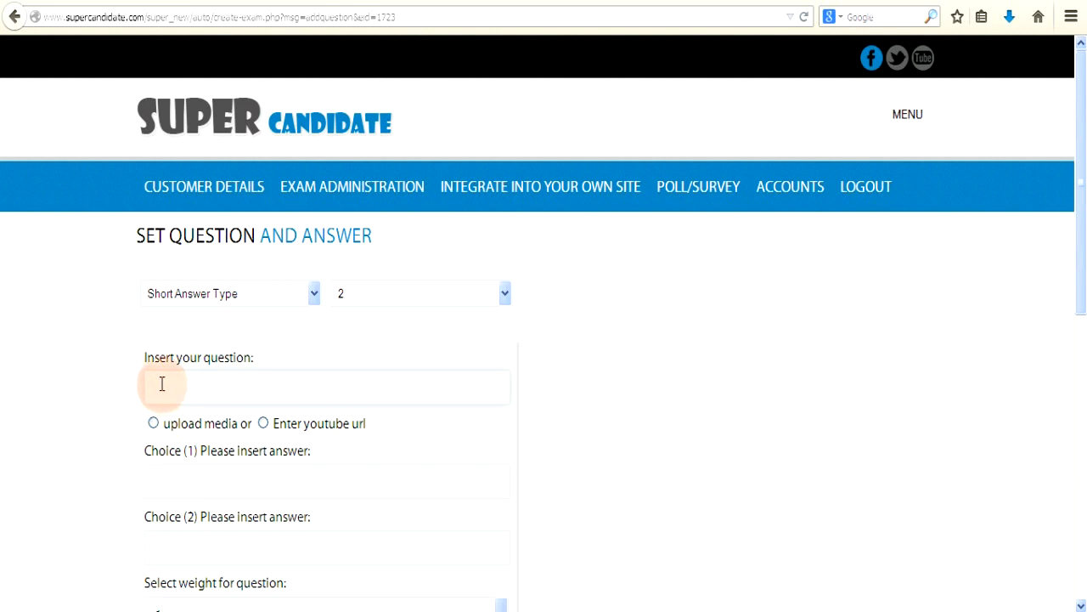
type("From the picture name the character ")
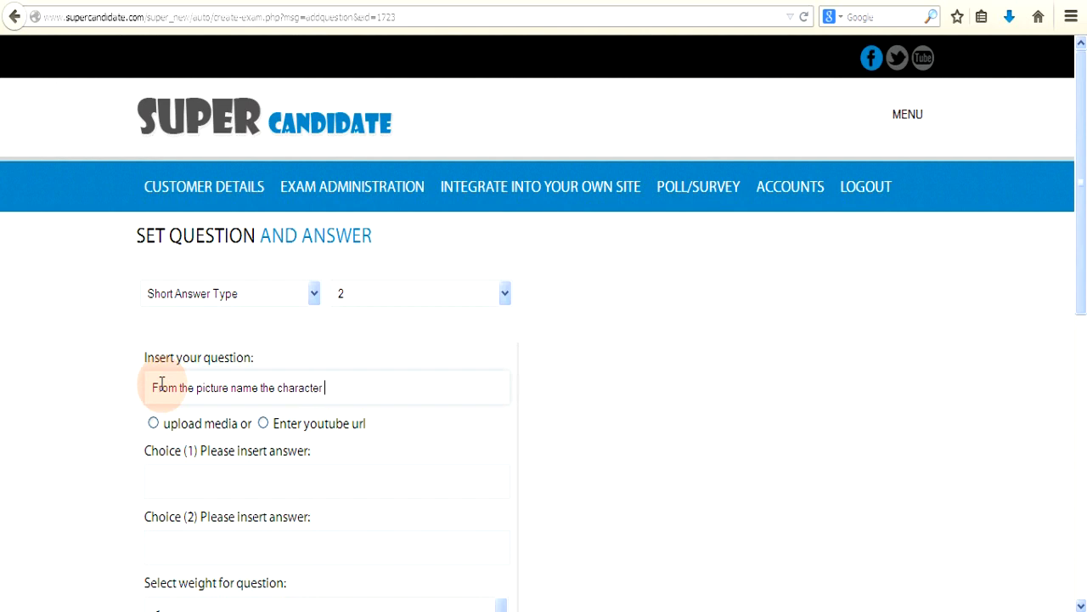
type("and what species it is")
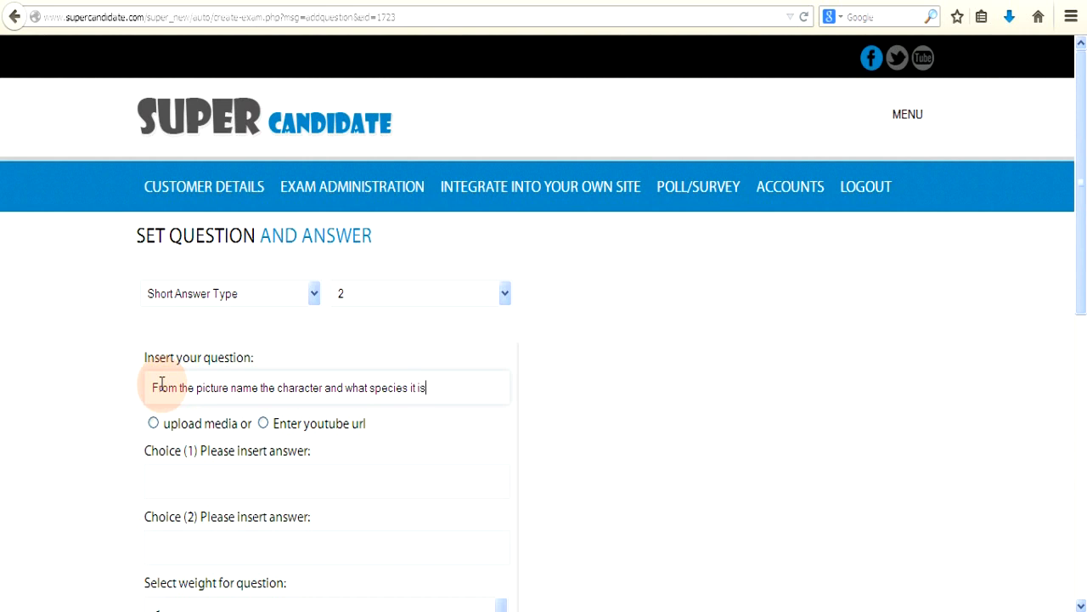
type(".")
left_click(180, 479)
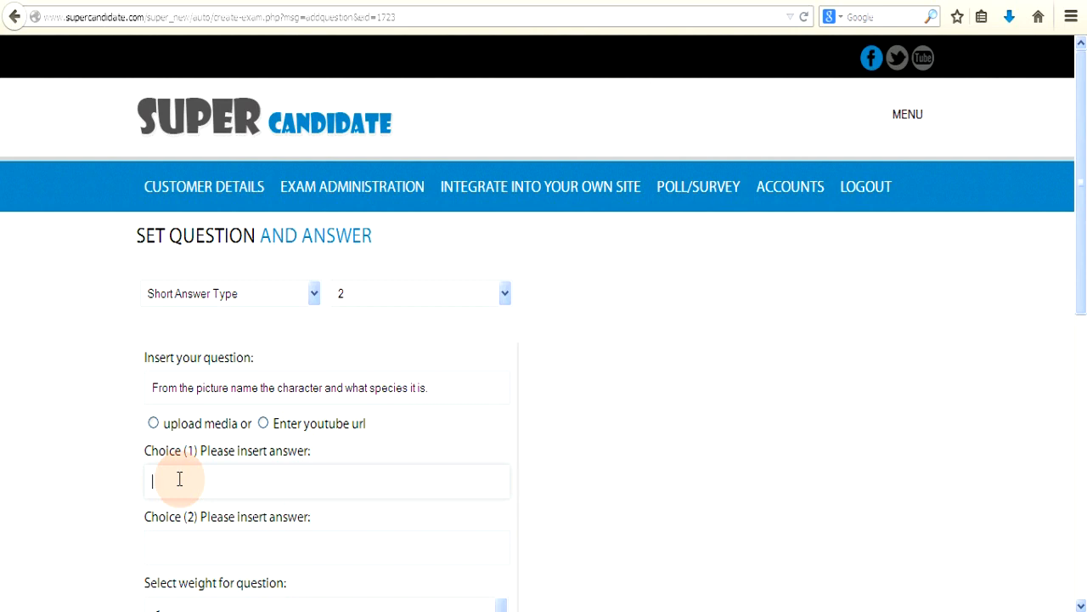
type("Cat")
left_click_drag(177, 481, 154, 481)
type("Shi")
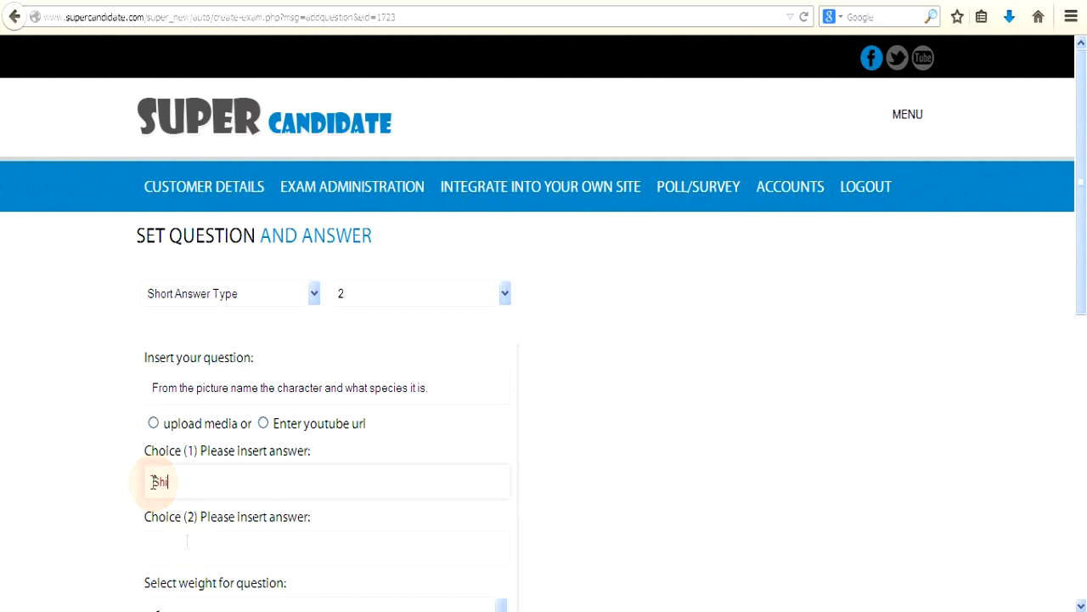
left_click(181, 550)
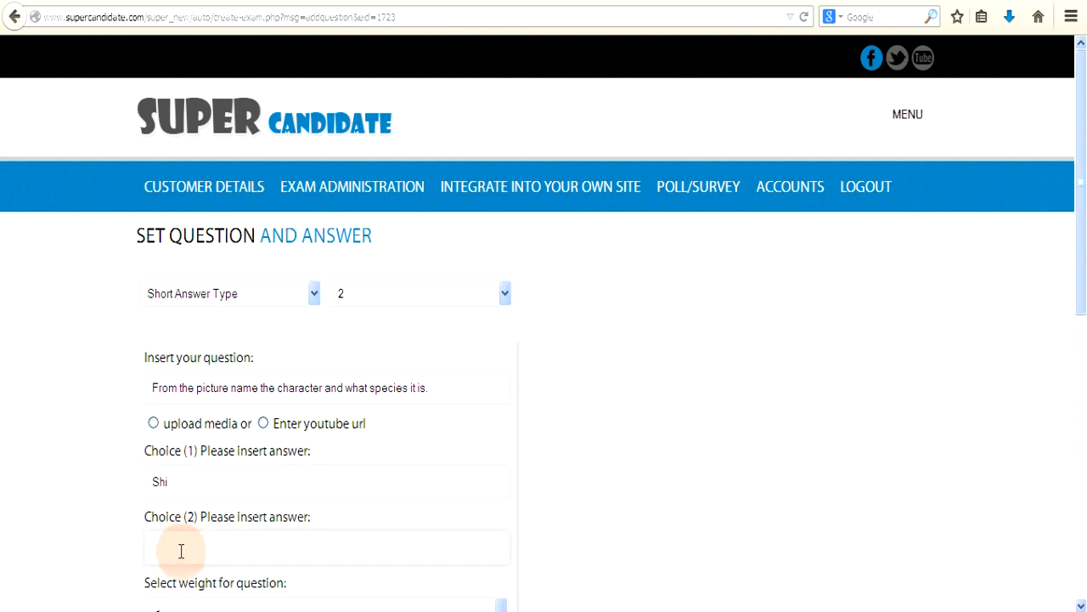
type("cat")
left_click(175, 546)
scroll(108, 478, "down", 2)
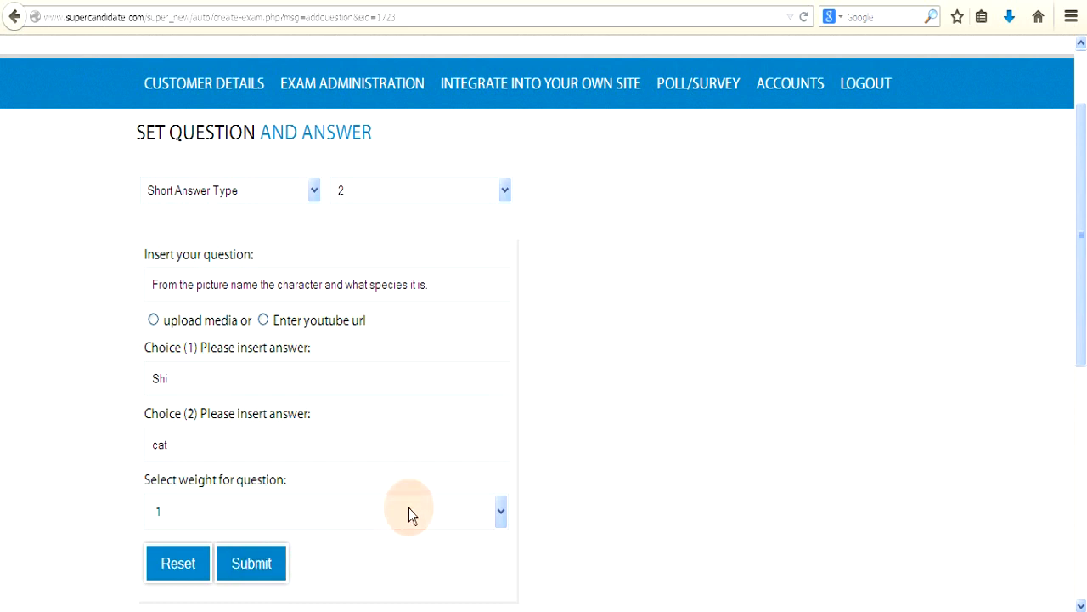
Step: Change the new question to Essay Type and choose the Enter youtube url option
left_click(313, 190)
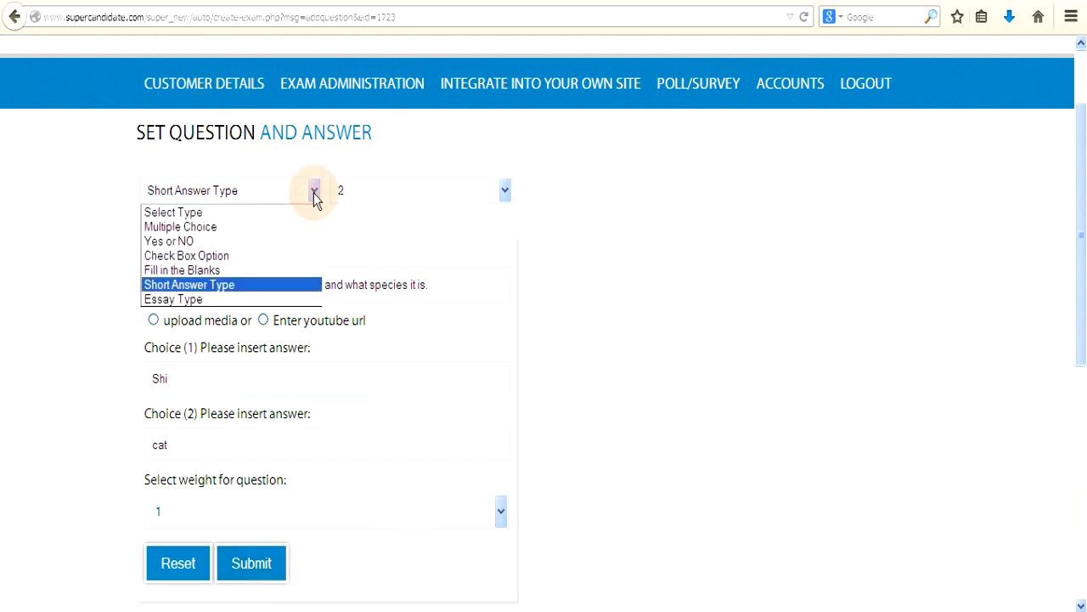
left_click(219, 300)
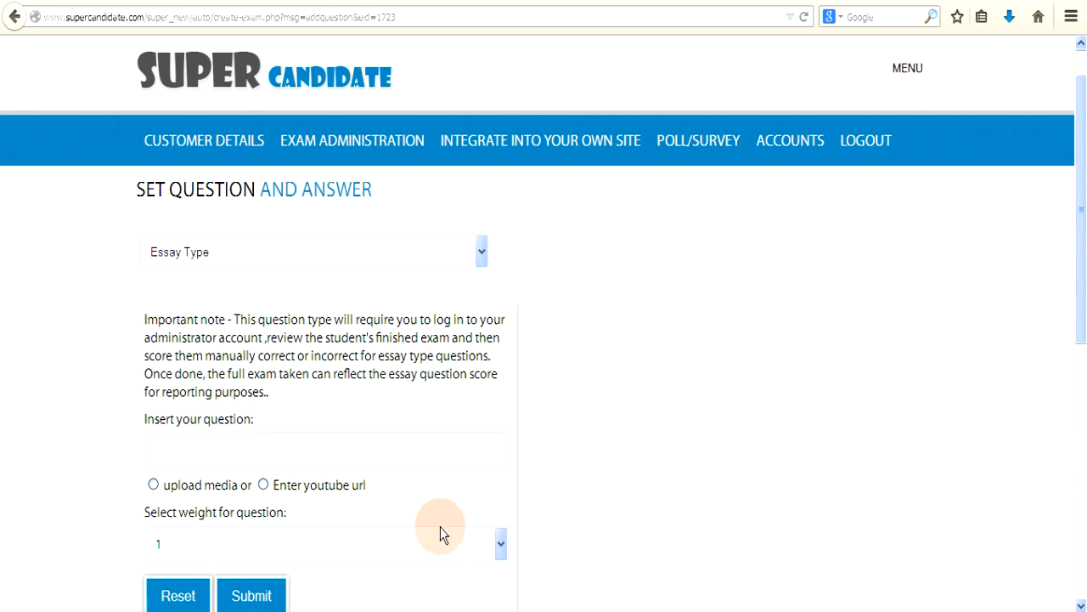
left_click(204, 453)
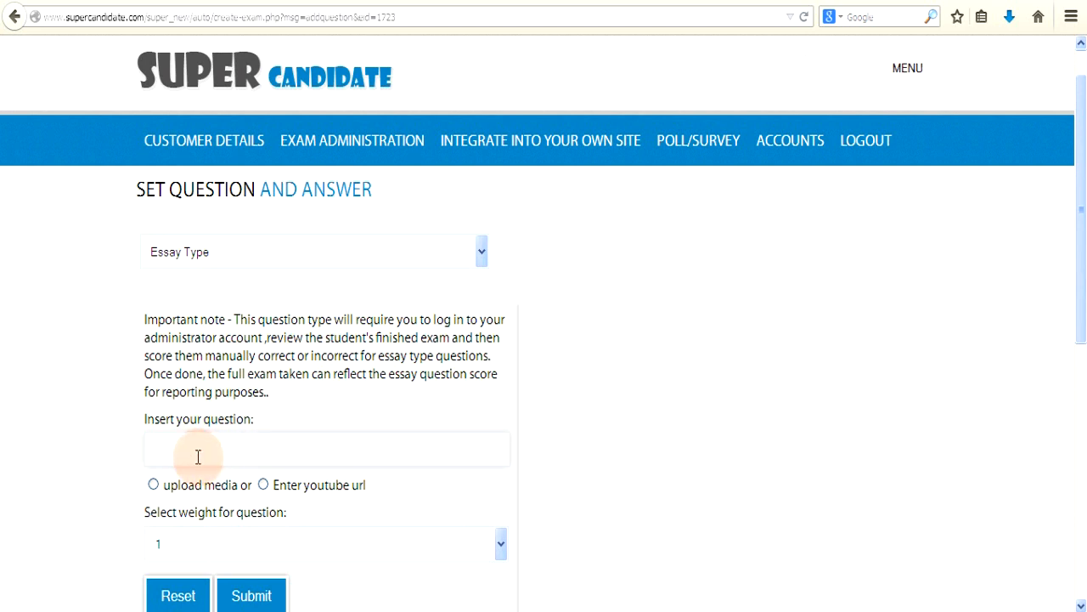
left_click(264, 486)
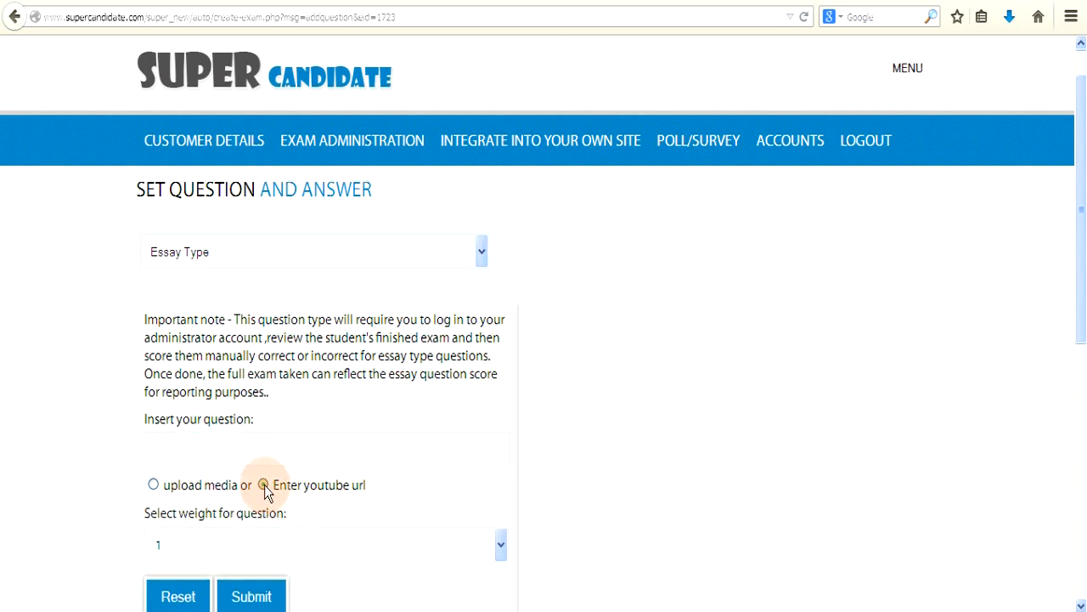
scroll(266, 489, "down", 5)
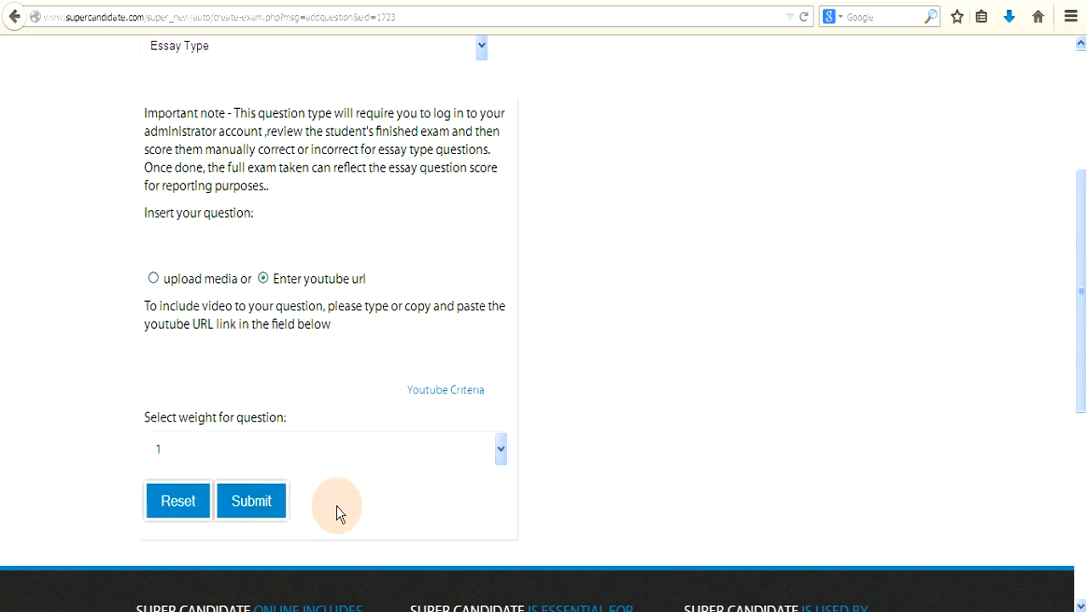
scroll(336, 506, "up", 5)
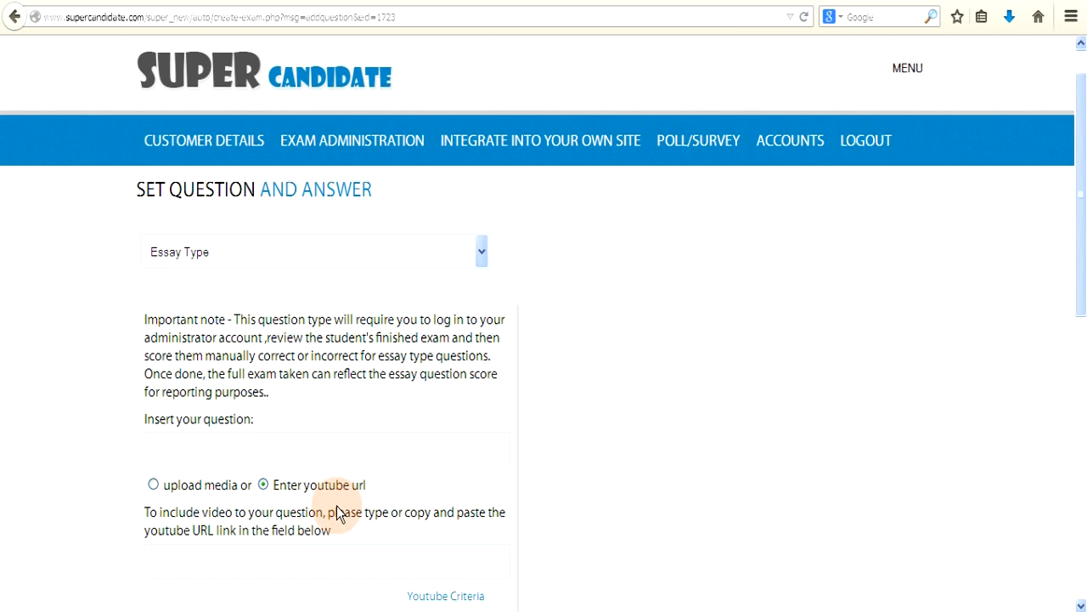
Step: Analyze the Testingyoutube change exam and scroll to the per-question results table
left_click(359, 147)
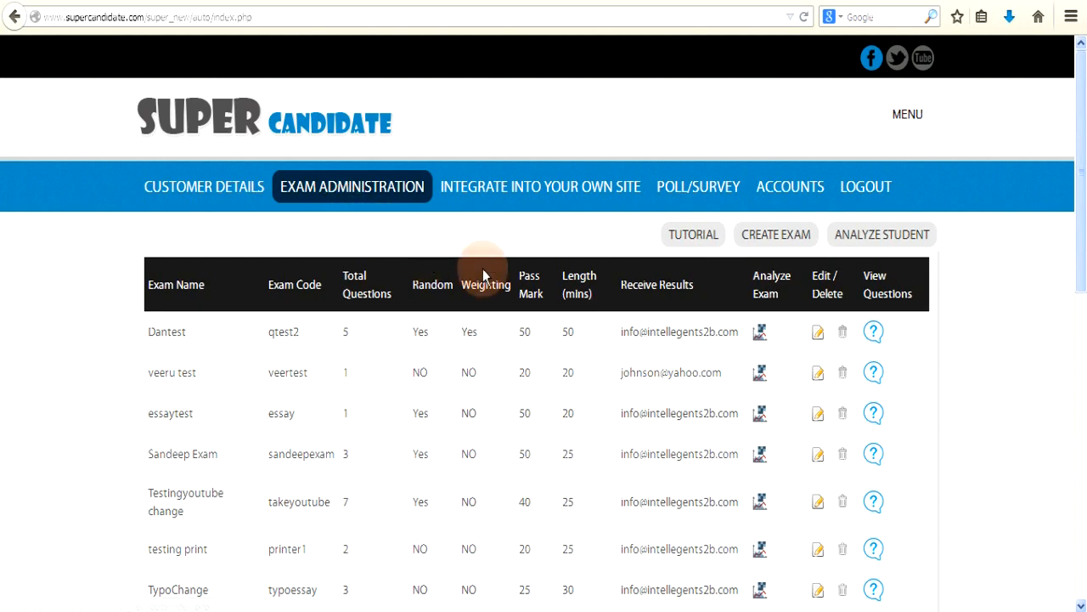
scroll(494, 274, "down", 2)
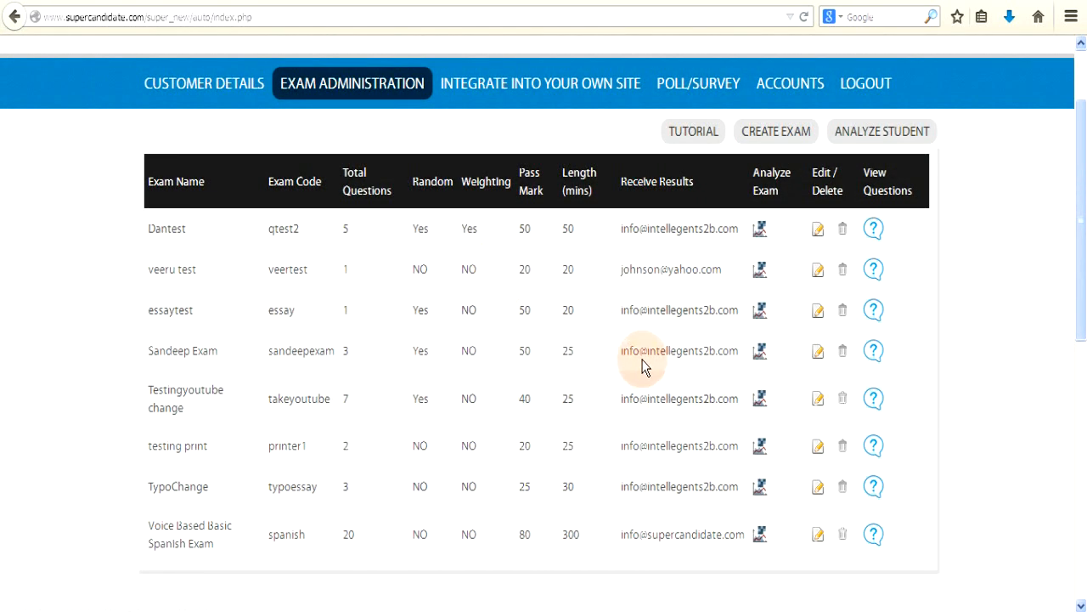
left_click(760, 401)
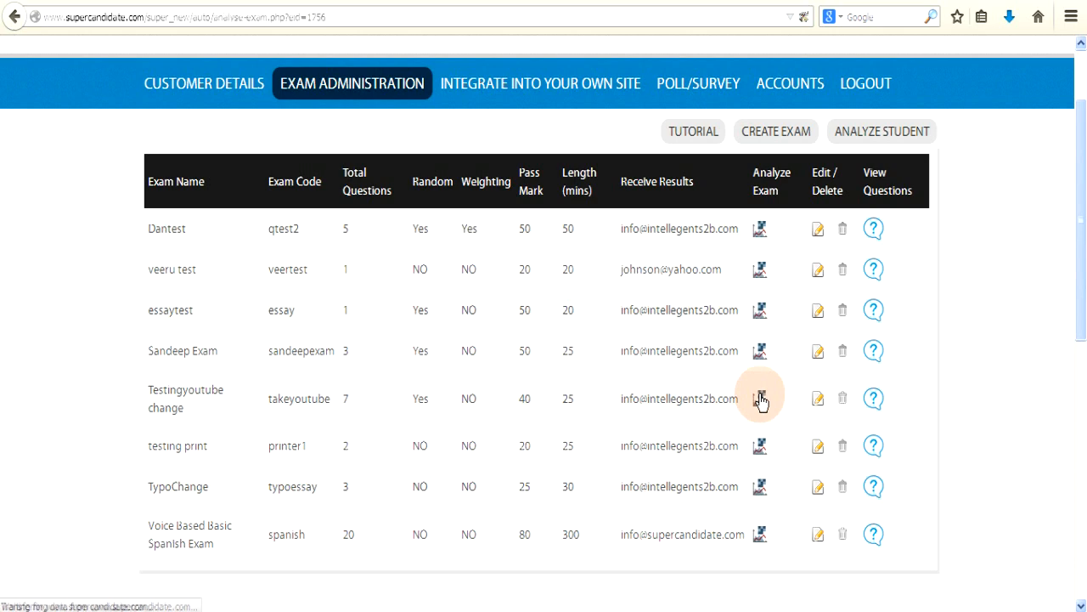
scroll(621, 410, "down", 2)
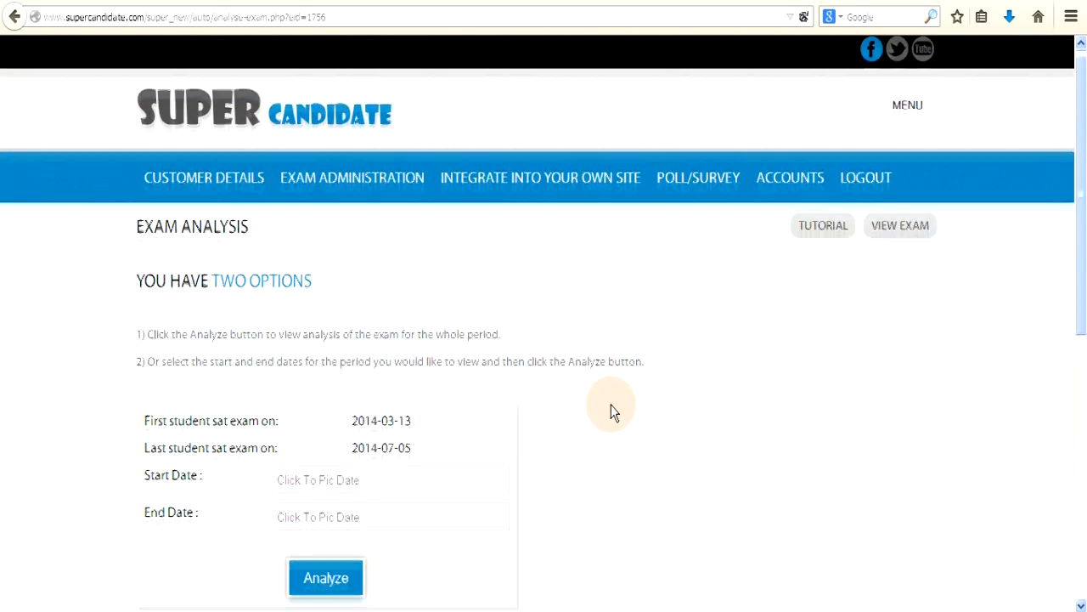
left_click(348, 485)
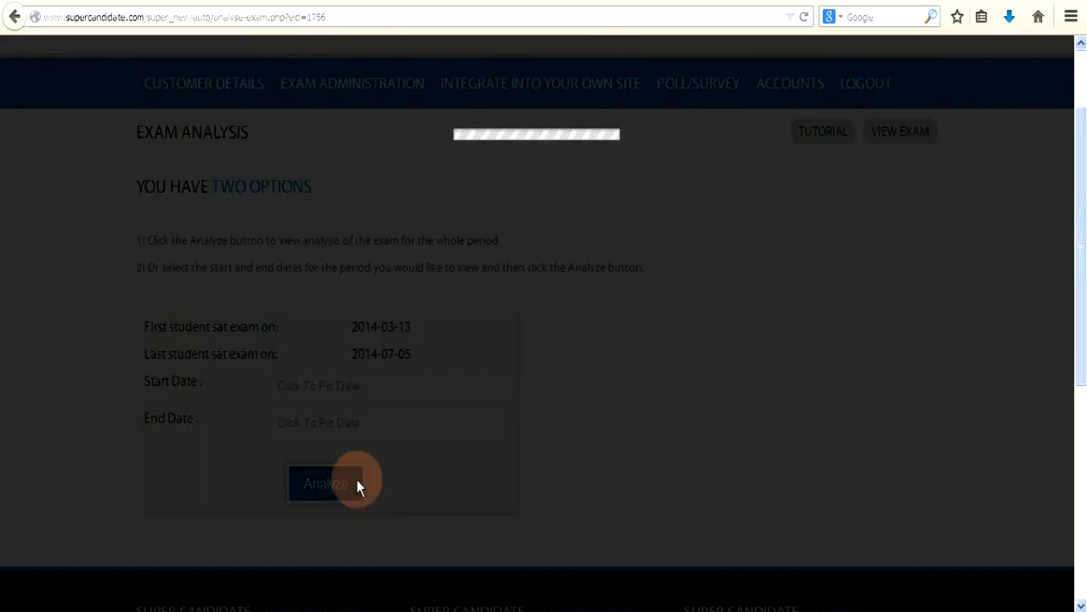
scroll(521, 463, "down", 2)
scroll(520, 463, "down", 5)
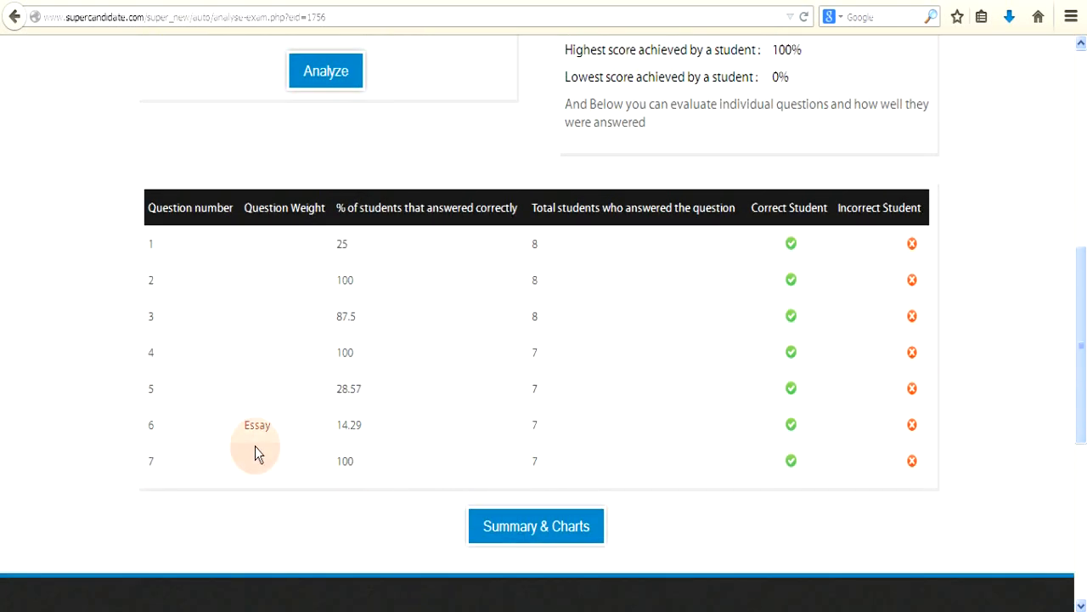
Step: Mark the third student's wrong essay answer to question 6 as correct
left_click(912, 424)
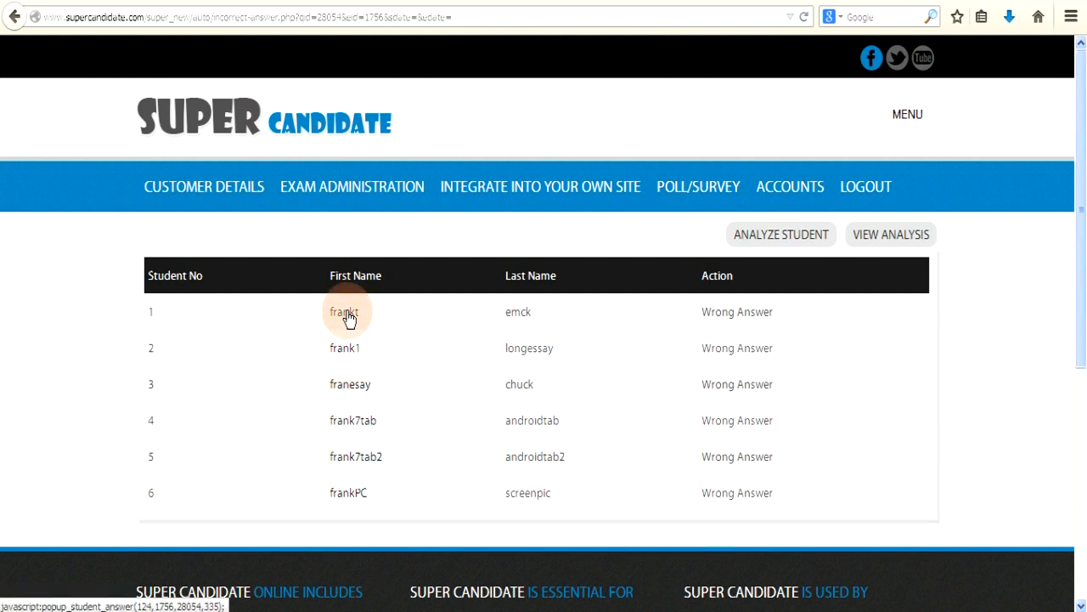
left_click(351, 388)
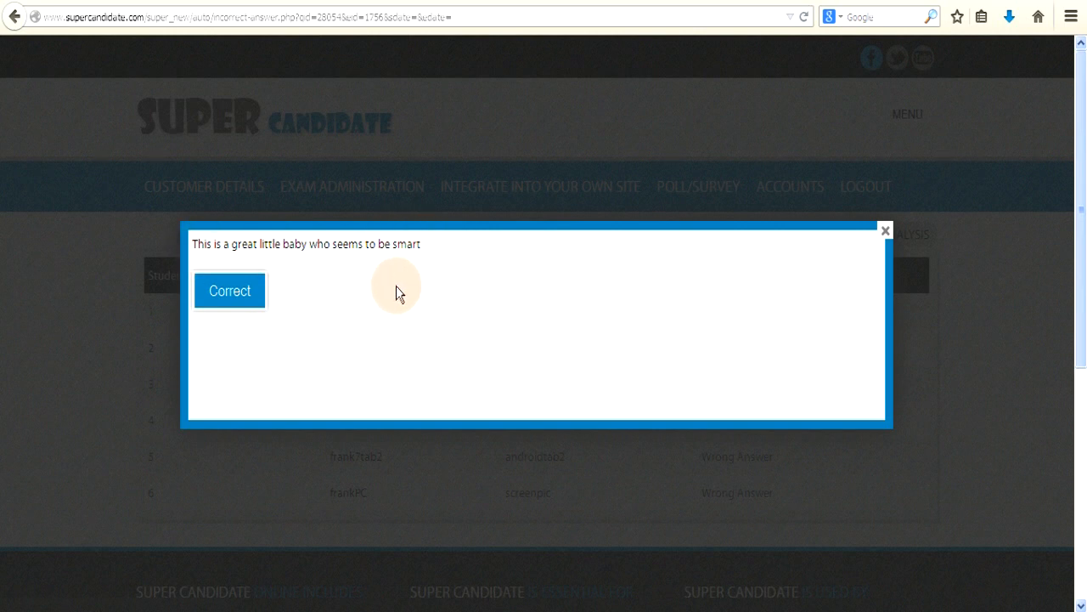
left_click(232, 292)
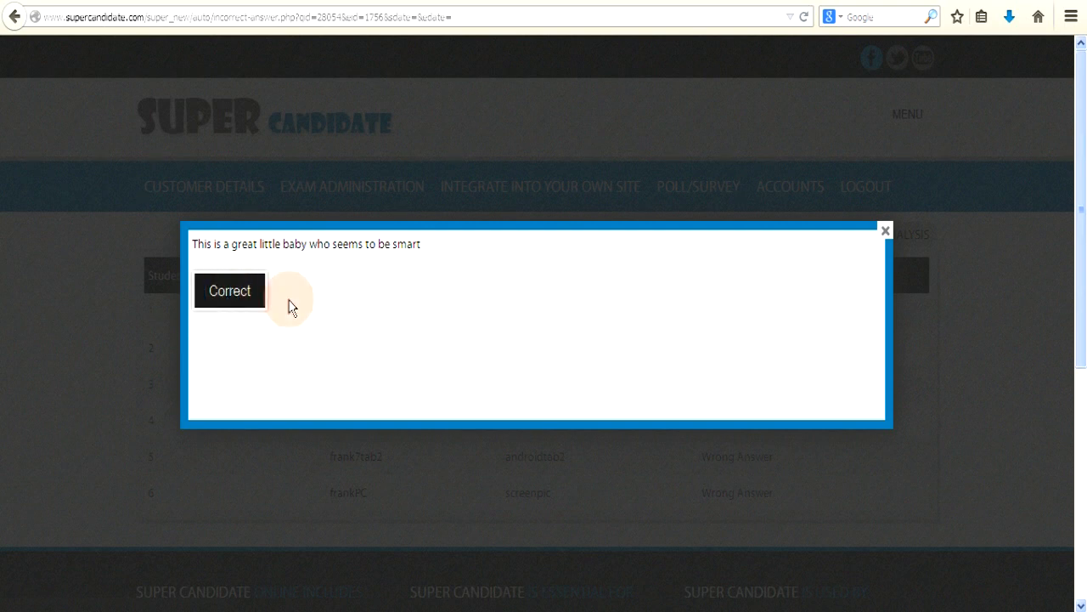
left_click(885, 232)
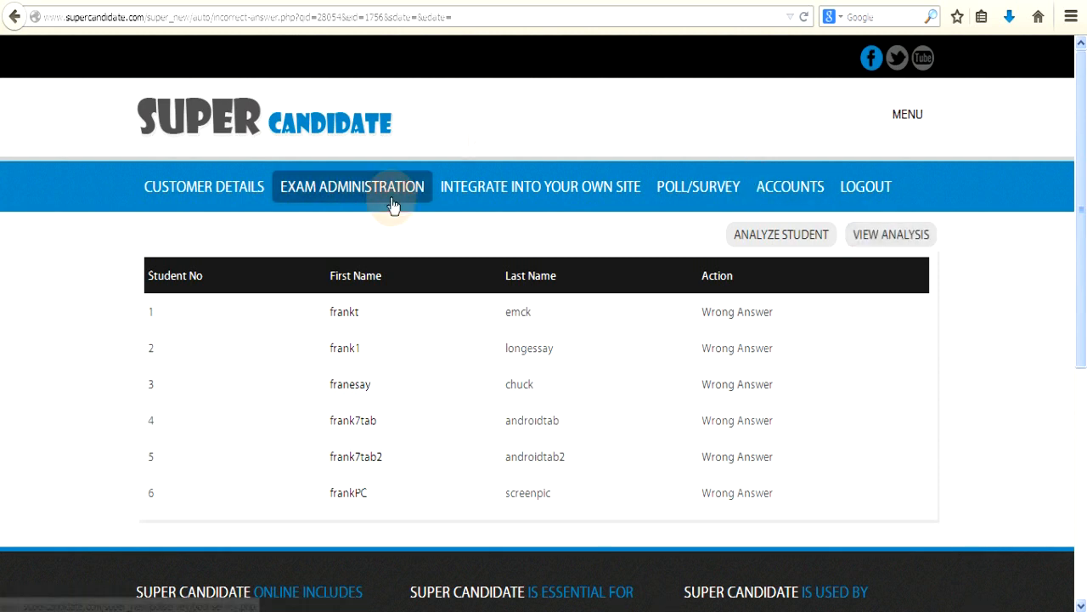
Step: Play the m4a audio clip on Sandeep Exam's first question, then go back to the exam list
left_click(371, 190)
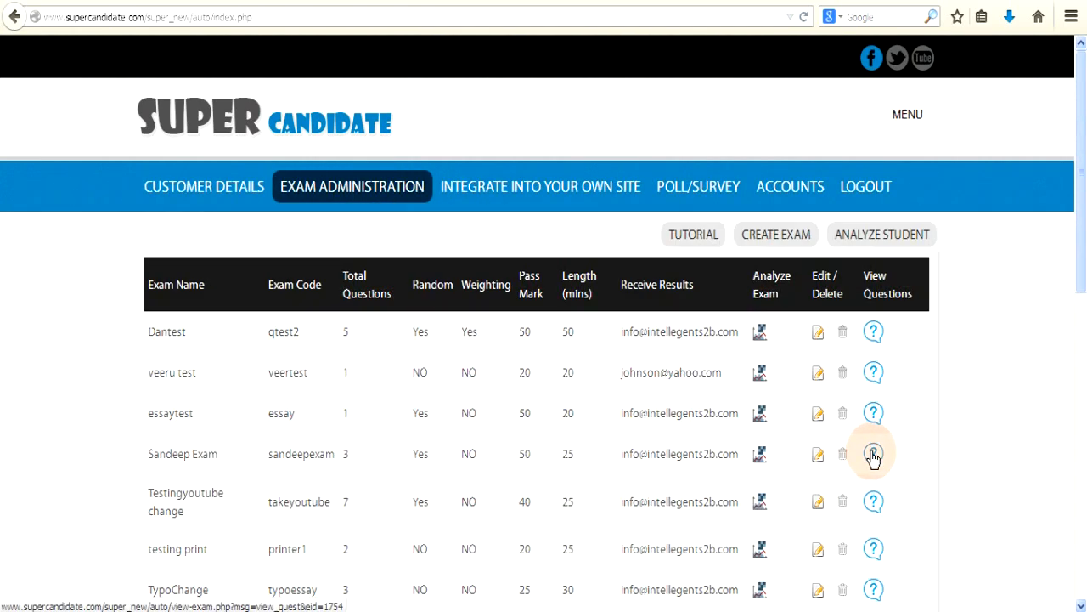
left_click(874, 456)
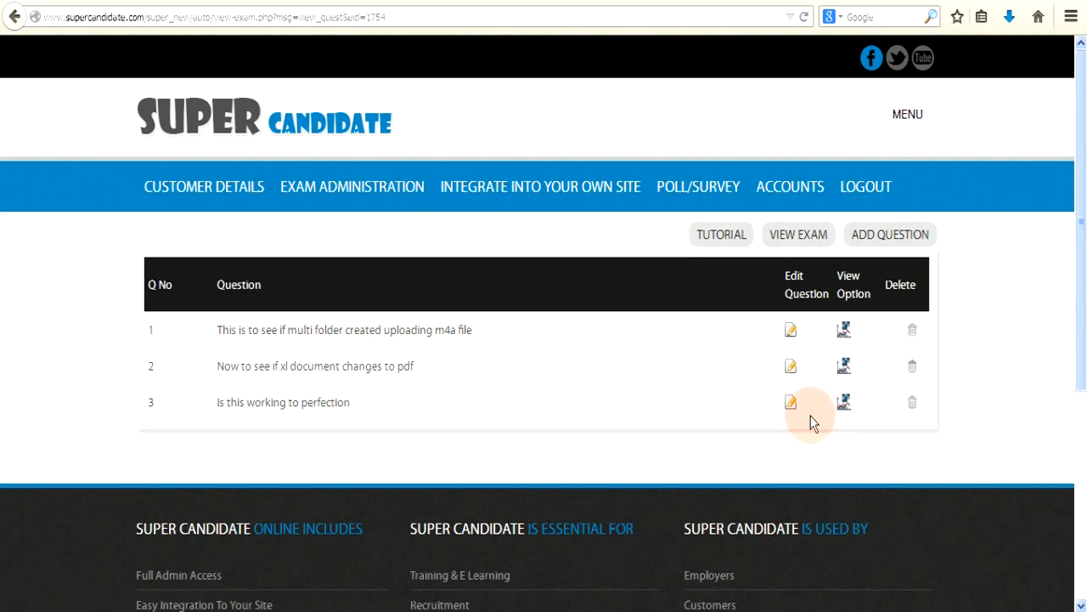
left_click(791, 331)
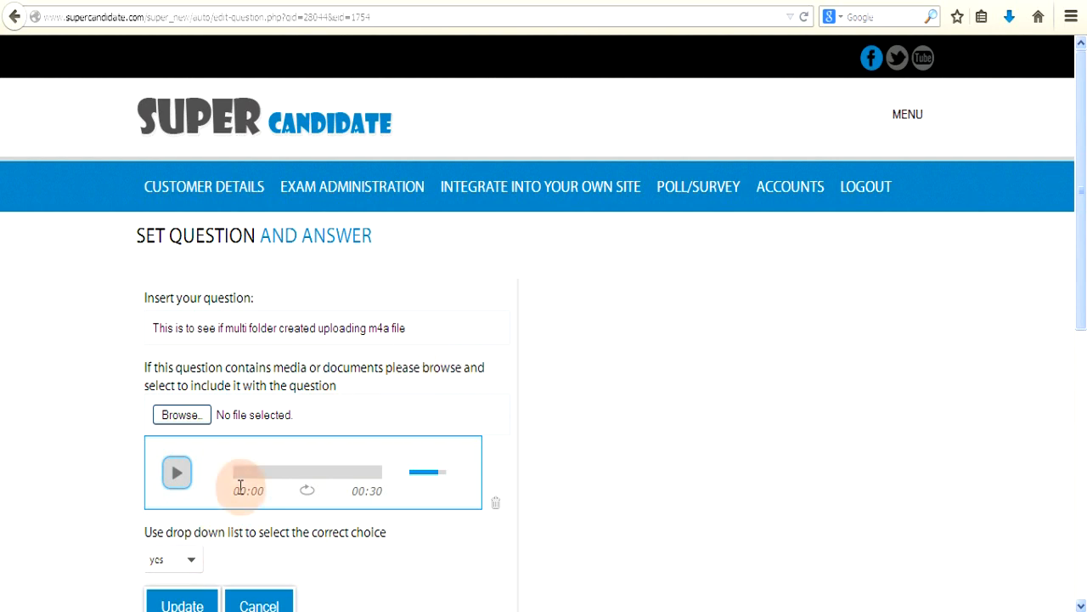
left_click(180, 474)
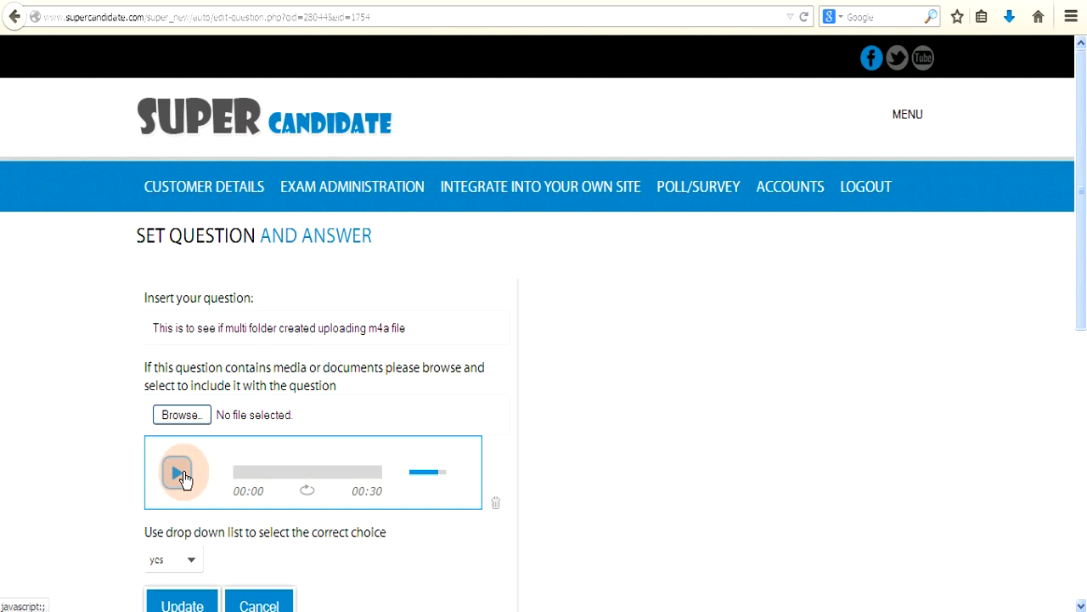
left_click(354, 192)
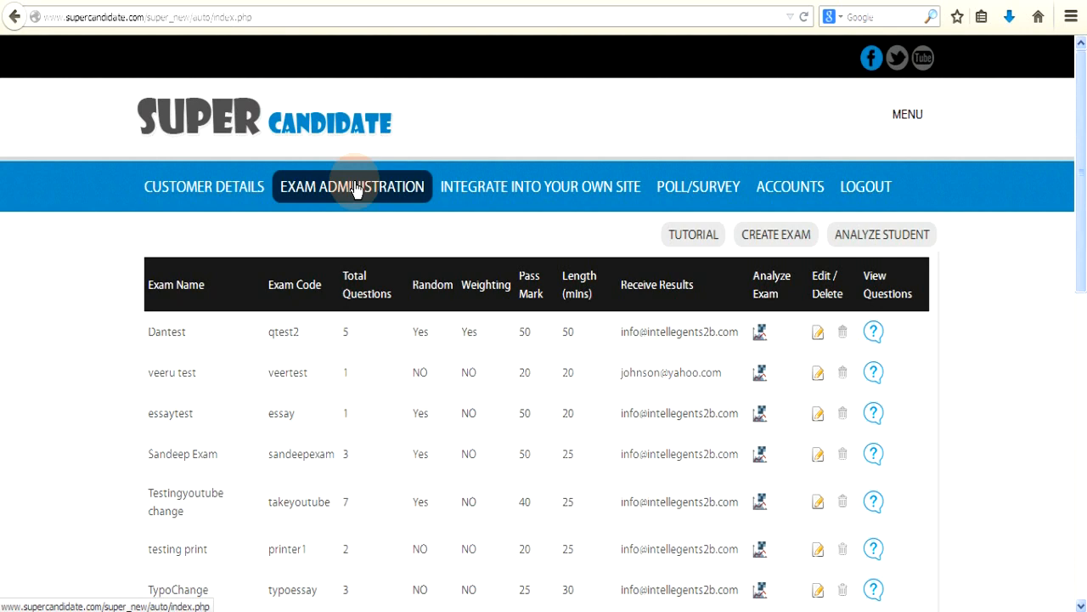
scroll(355, 189, "down", 5)
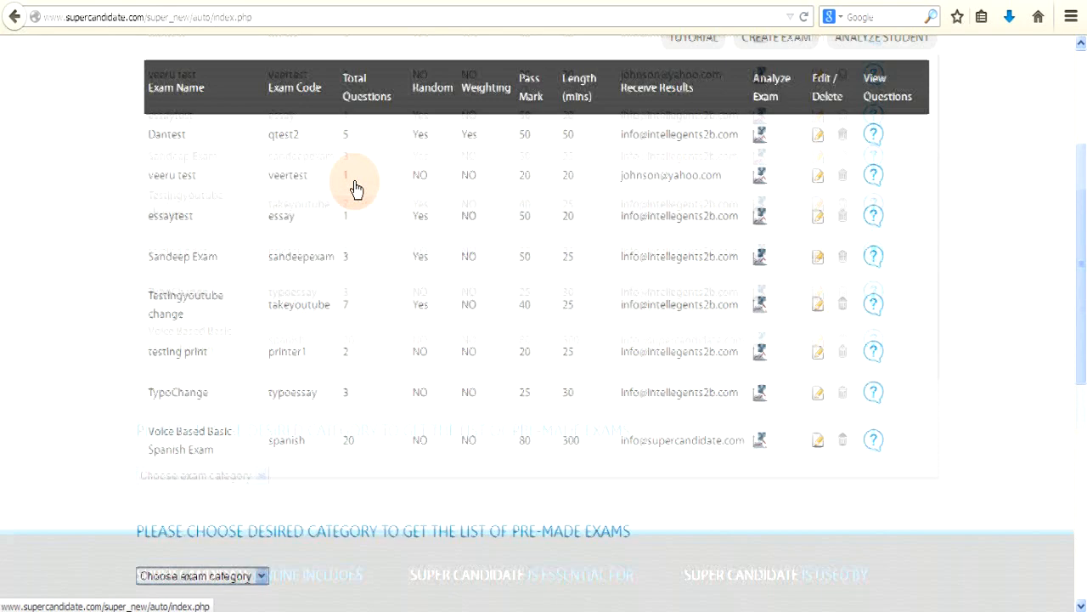
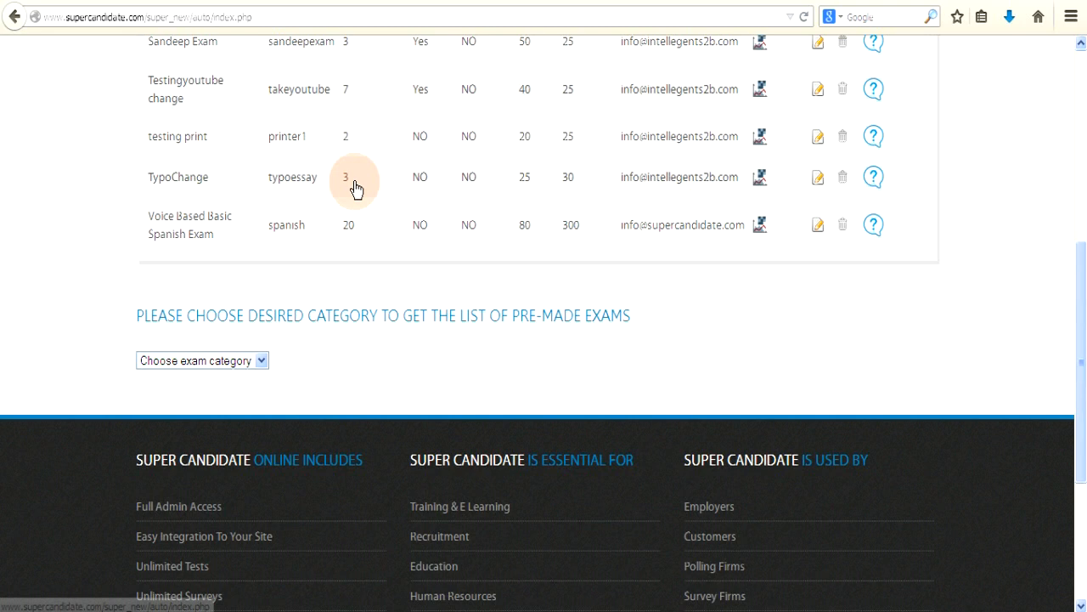
Step: Filter the pre-made exam chooser to the Computers category and Software subcategory
scroll(354, 182, "up", 4)
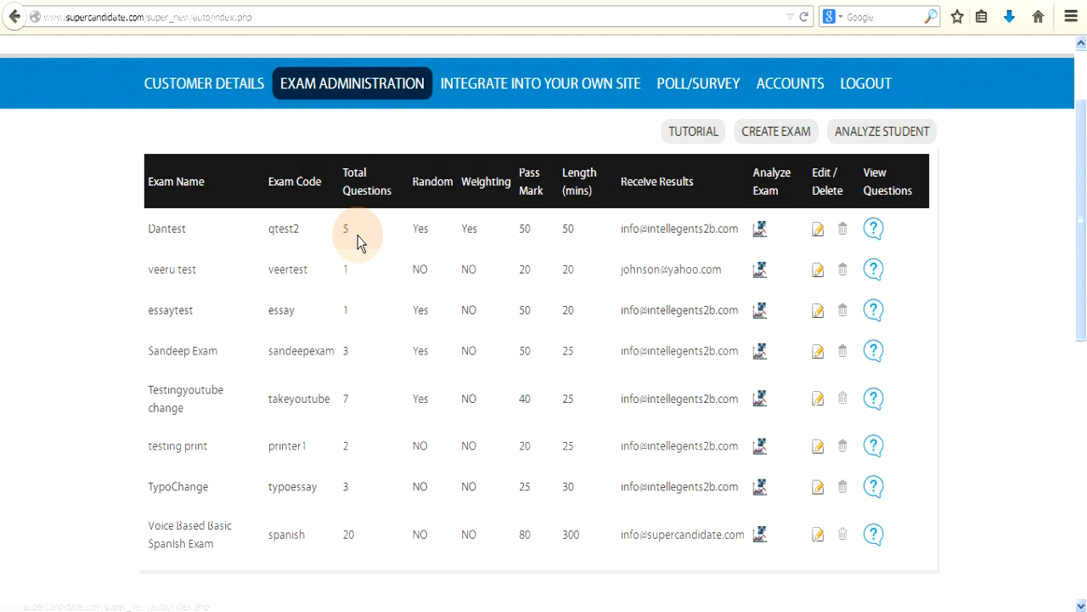
scroll(358, 242, "down", 3)
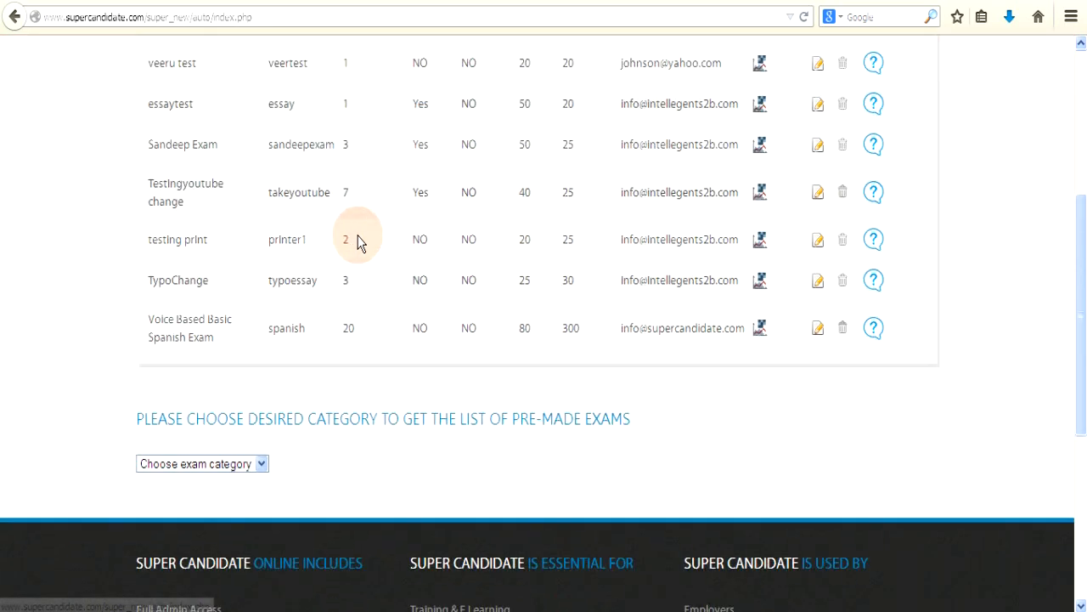
left_click(263, 466)
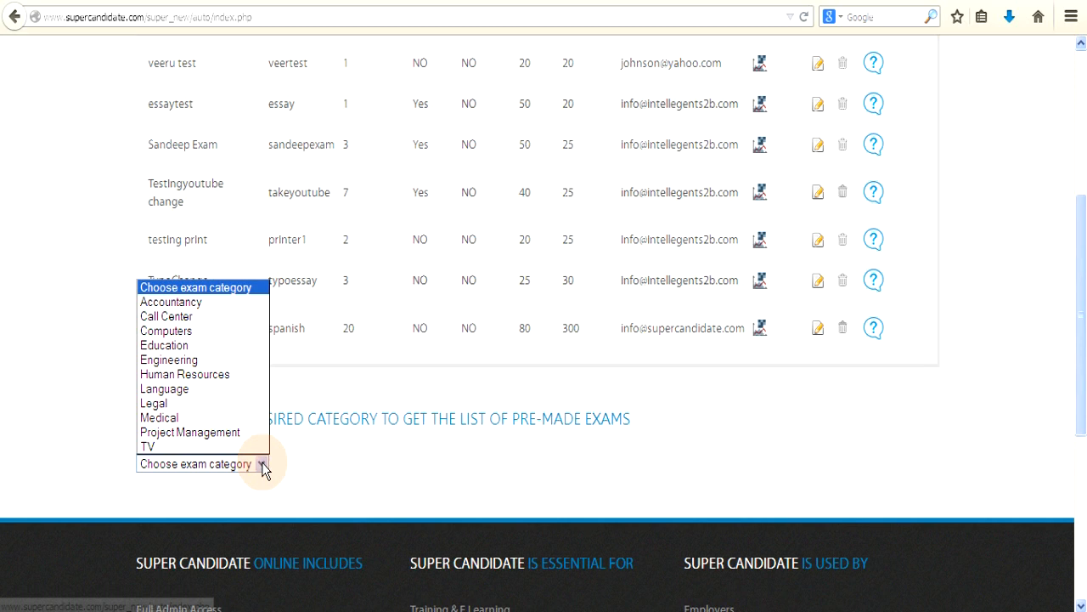
left_click(175, 330)
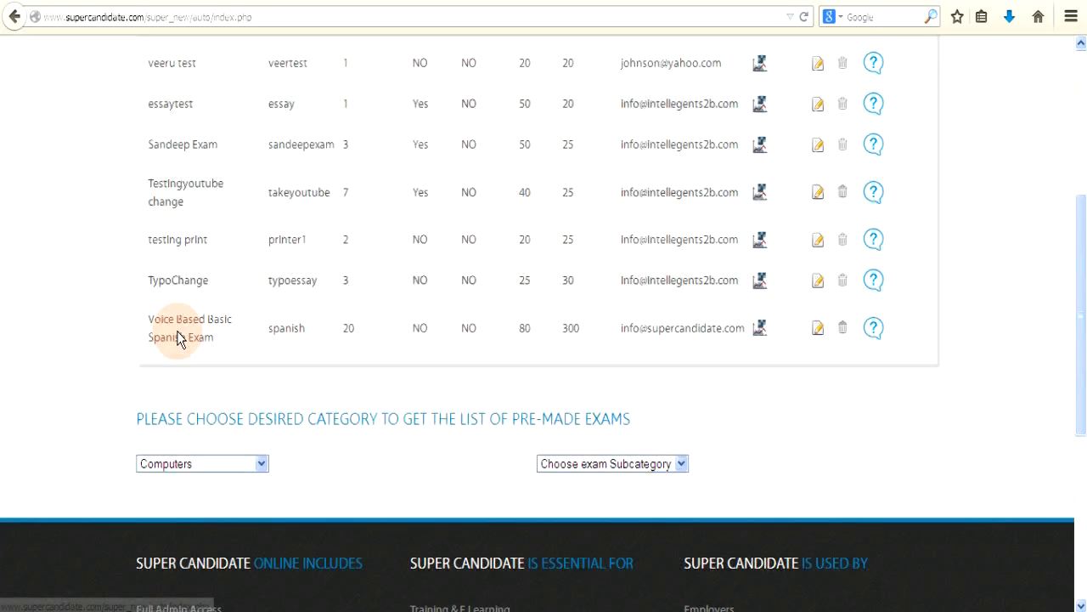
left_click(682, 466)
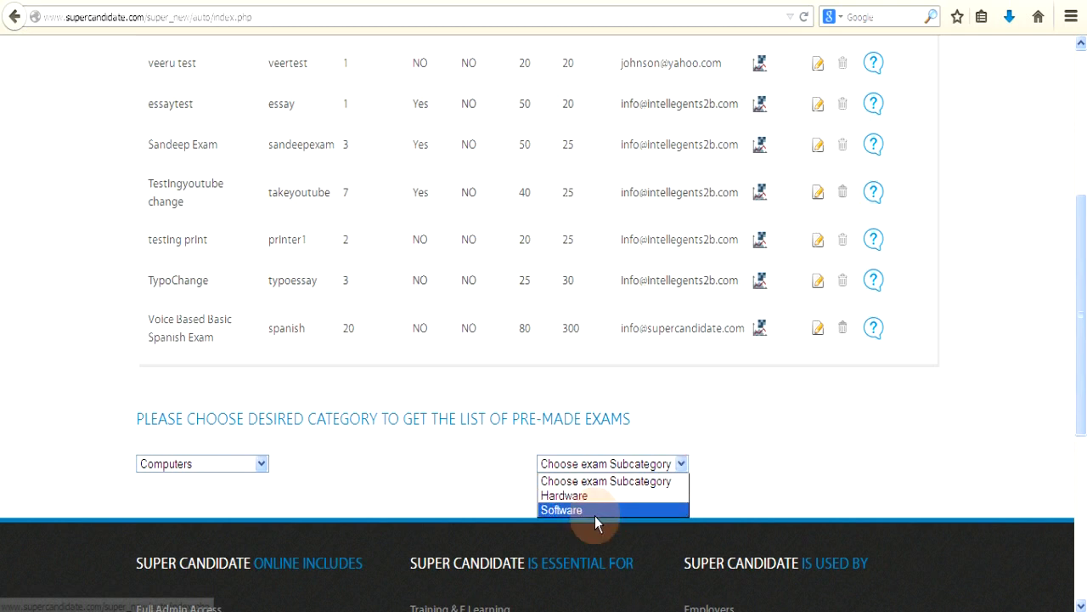
left_click(589, 510)
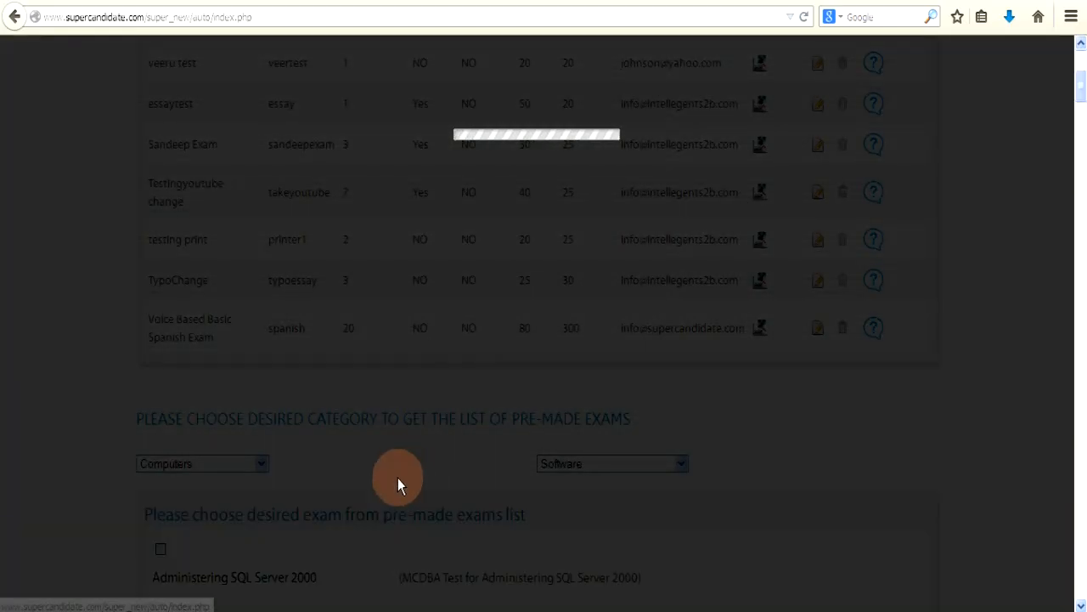
Step: Tick C++ Basic in the pre-made software exams to add it (20 questions, pass mark 80, 300 minutes)
scroll(376, 480, "down", 7)
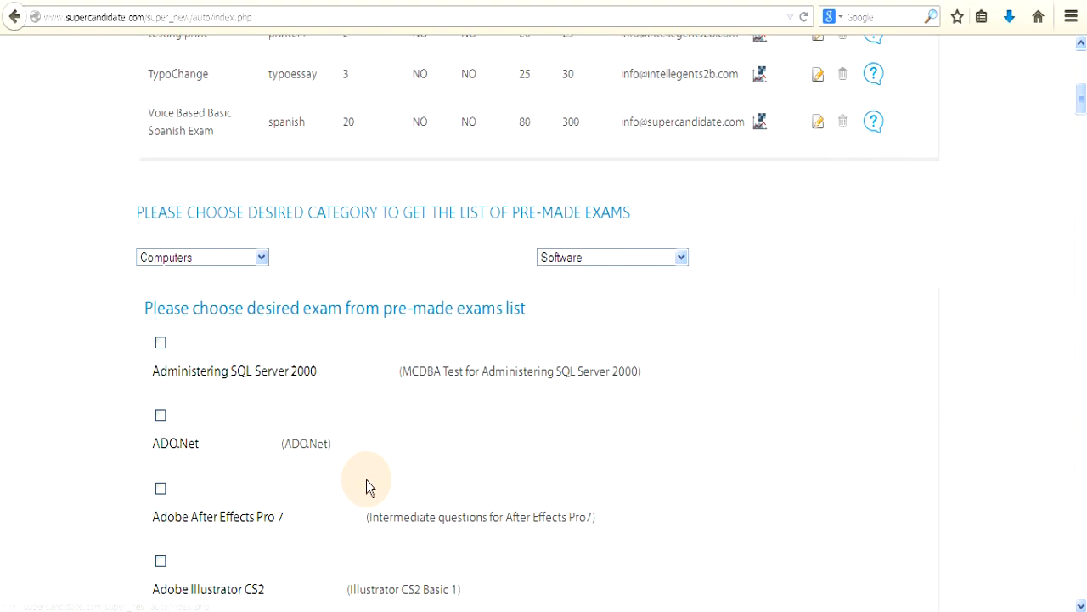
scroll(241, 471, "down", 20)
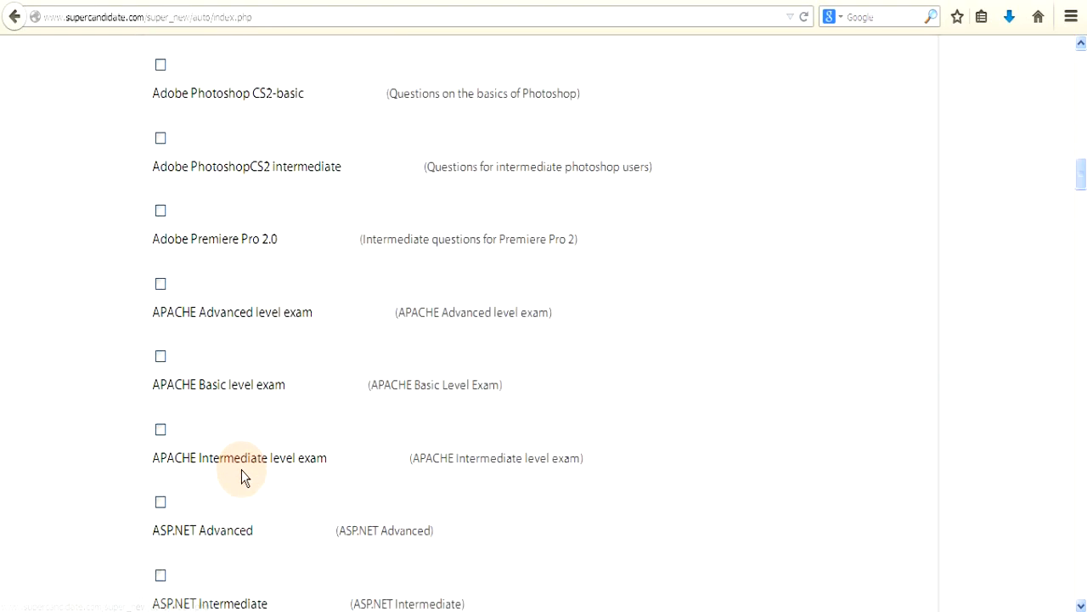
scroll(241, 476, "up", 7)
scroll(241, 476, "up", 15)
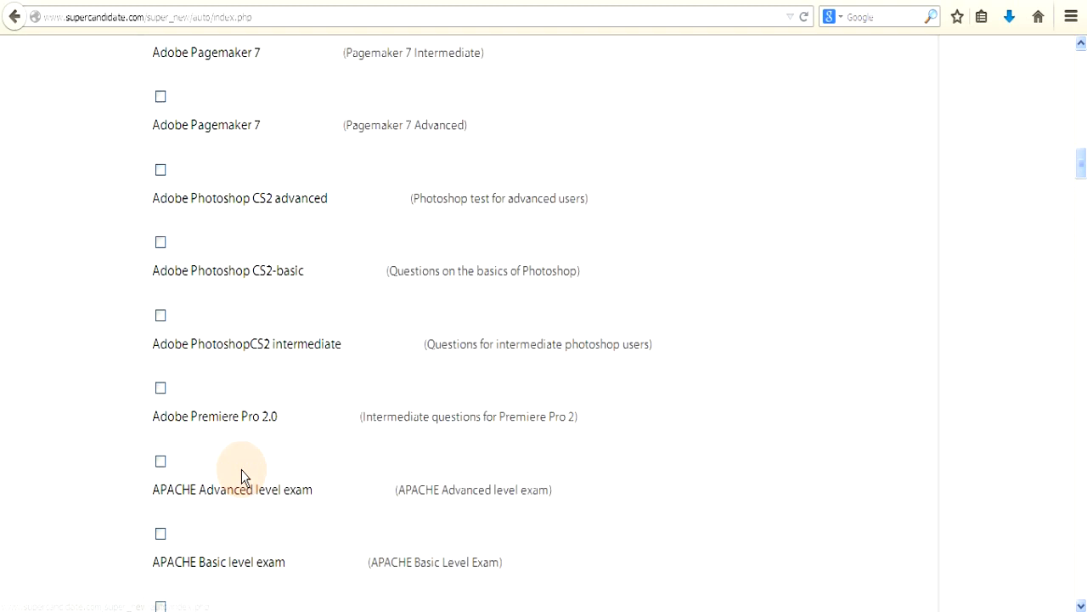
scroll(242, 470, "down", 11)
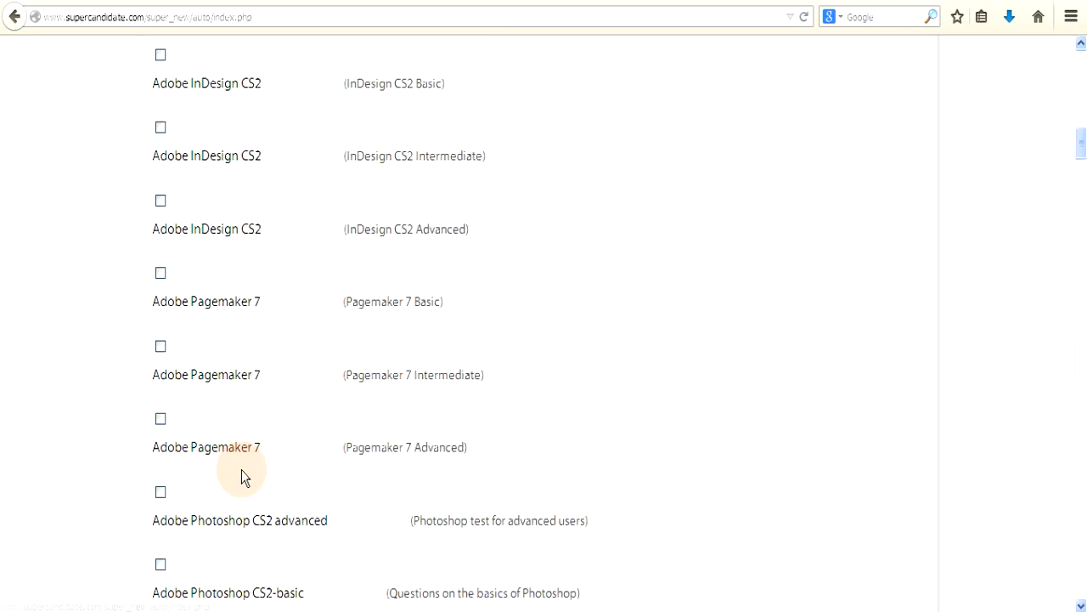
scroll(241, 470, "down", 5)
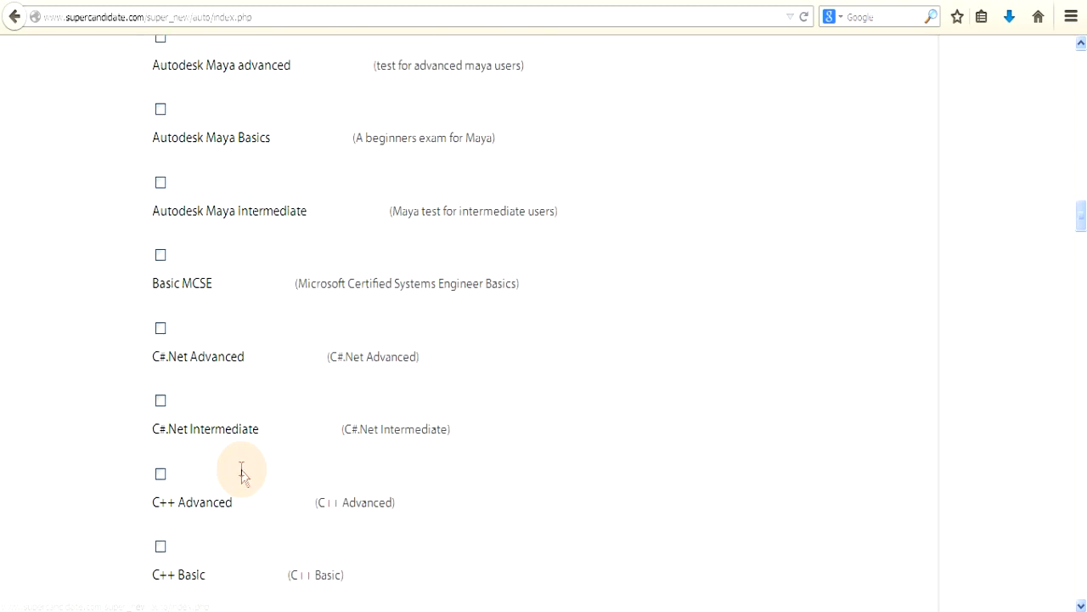
scroll(242, 472, "down", 2)
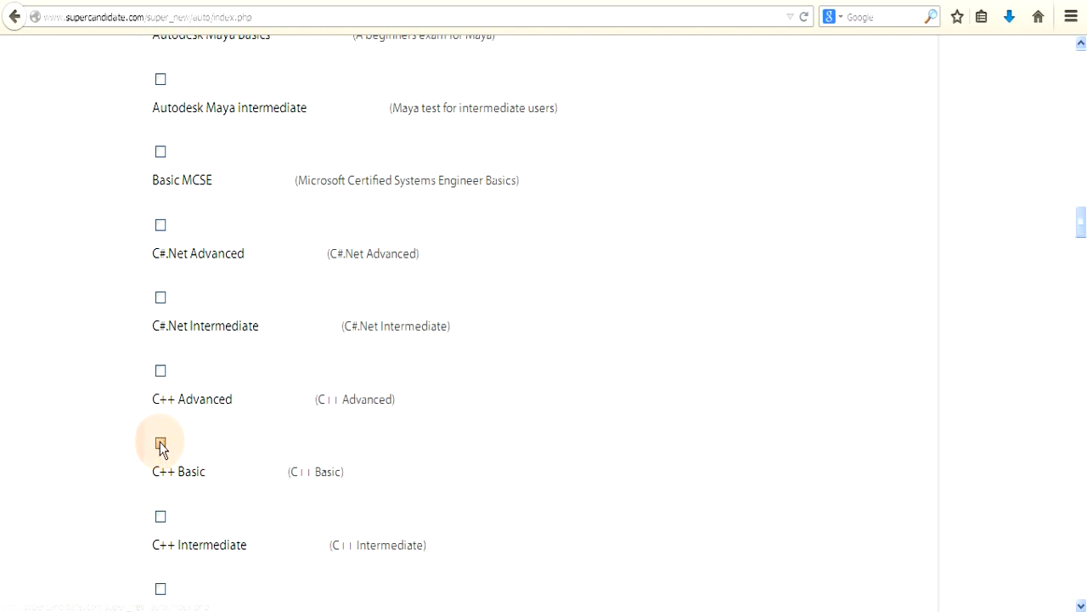
left_click(161, 443)
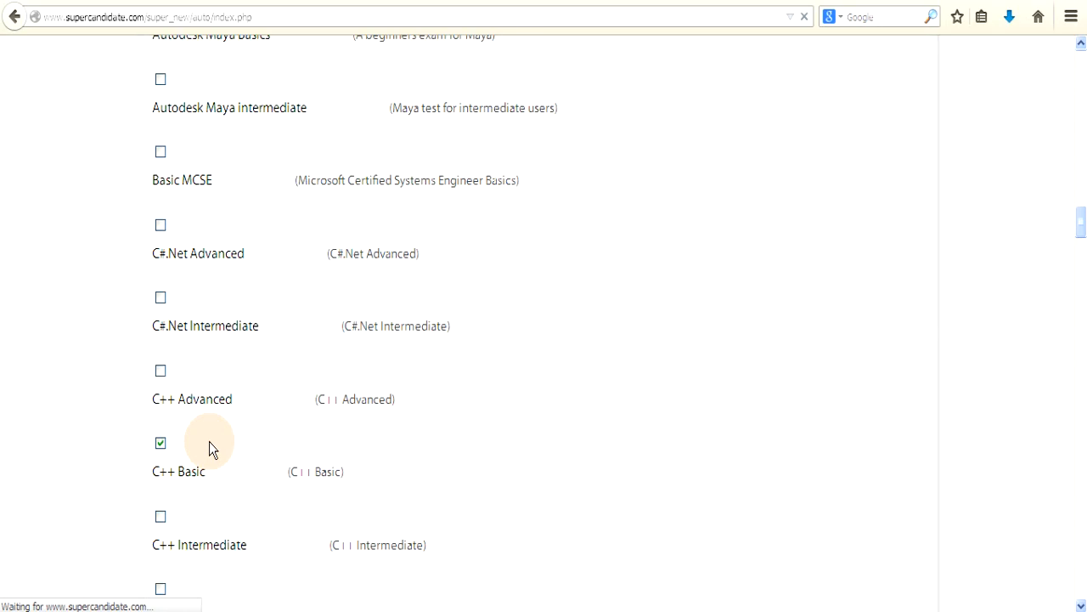
scroll(209, 441, "down", 3)
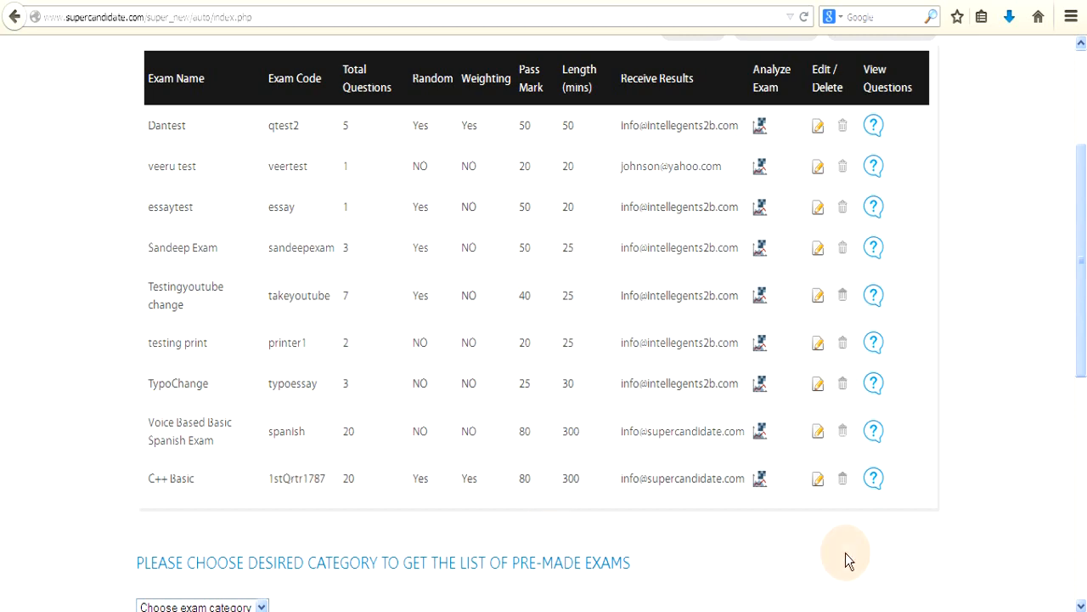
Step: View the questions of the C++ Basic exam
left_click(873, 478)
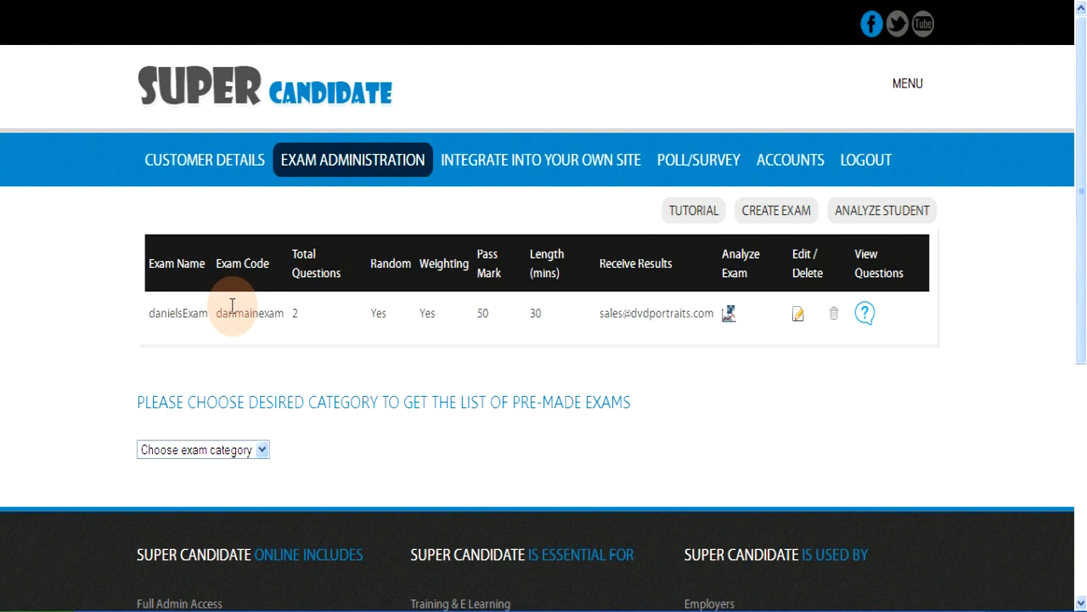
Step: Log out of the admin account and reach the exam center from the Candidate page
left_click(867, 161)
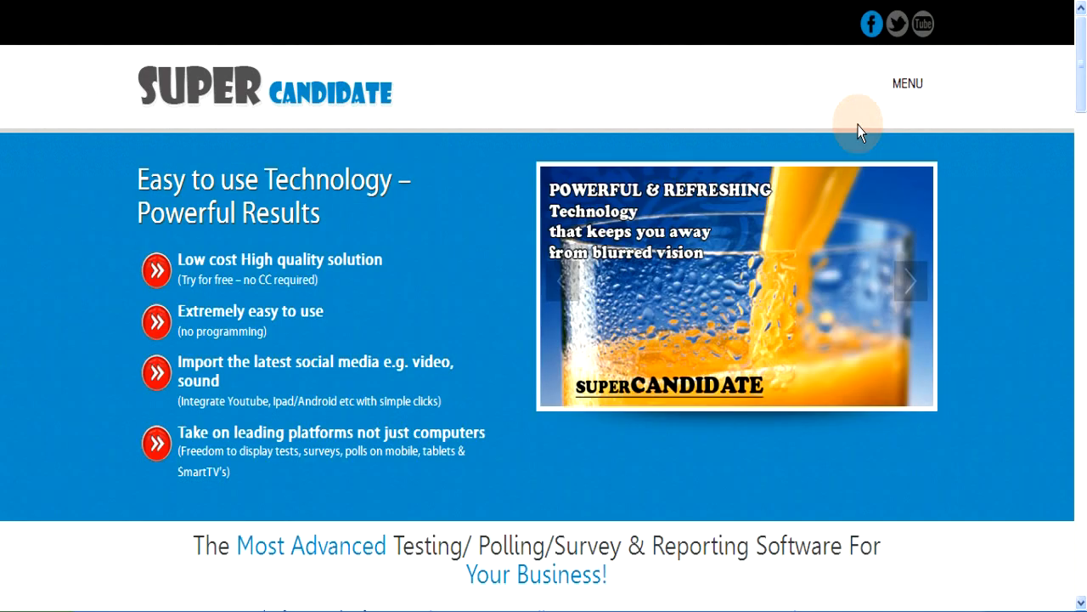
left_click(907, 85)
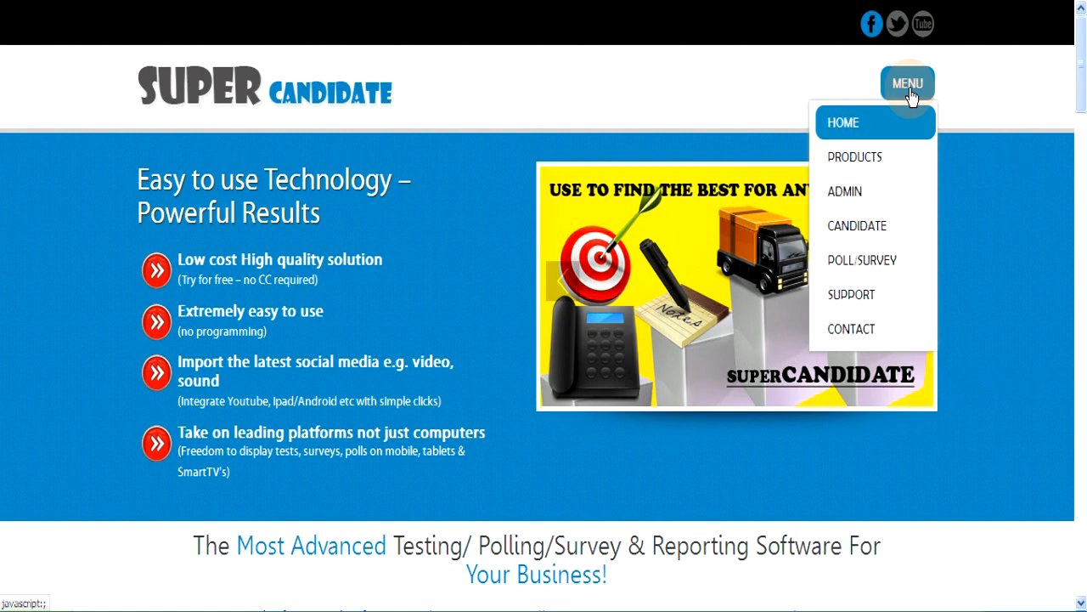
left_click(878, 229)
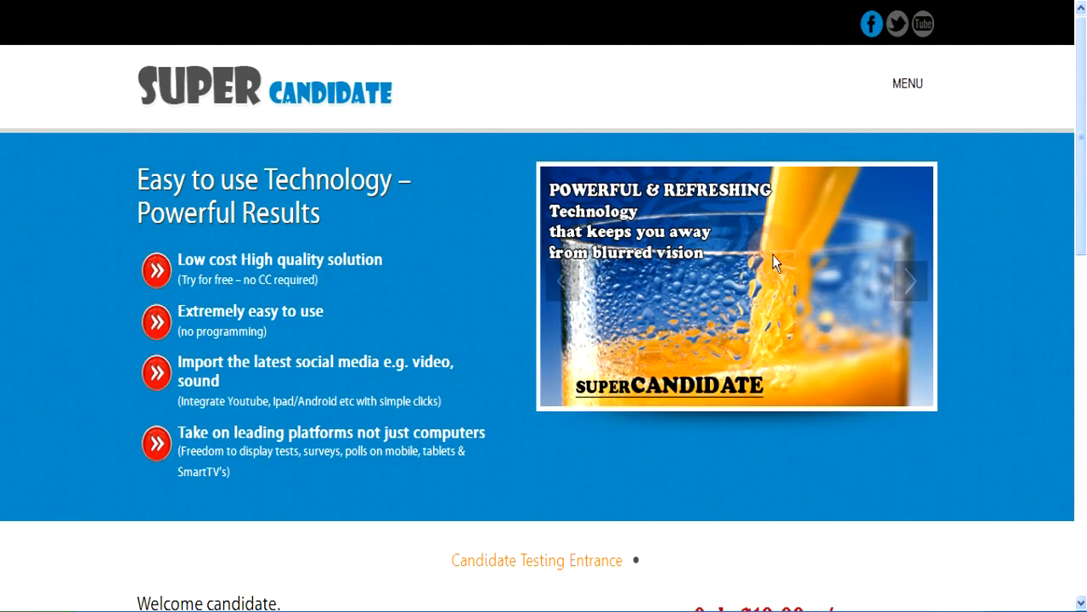
scroll(567, 298, "down", 4)
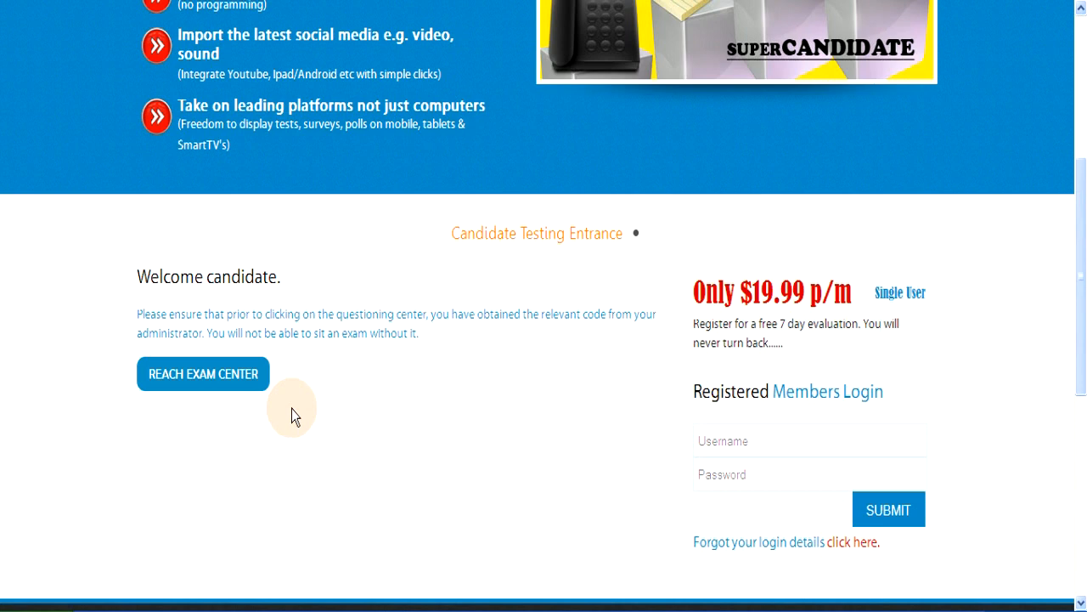
left_click(193, 374)
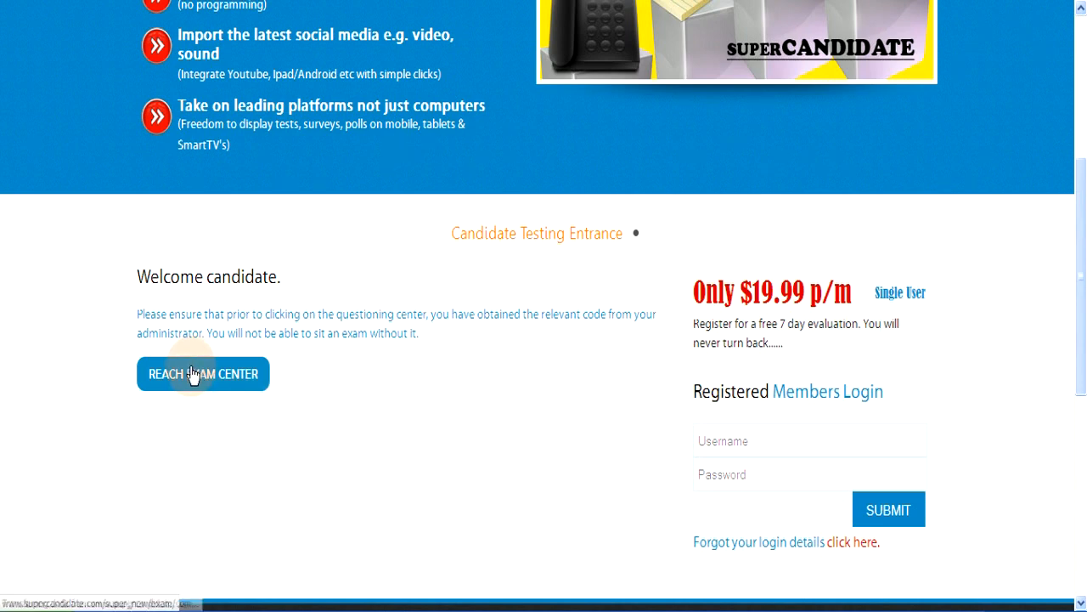